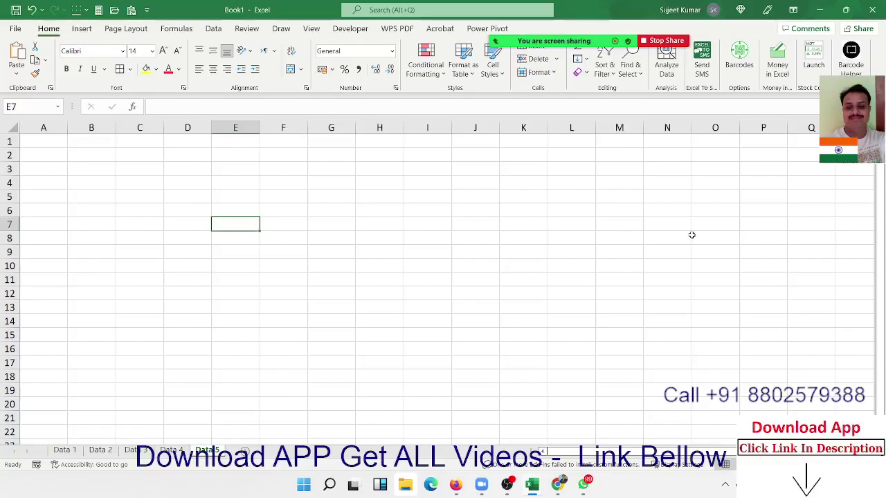
- Open the PQ_data workbook from the Recent workbooks list
click(167, 194)
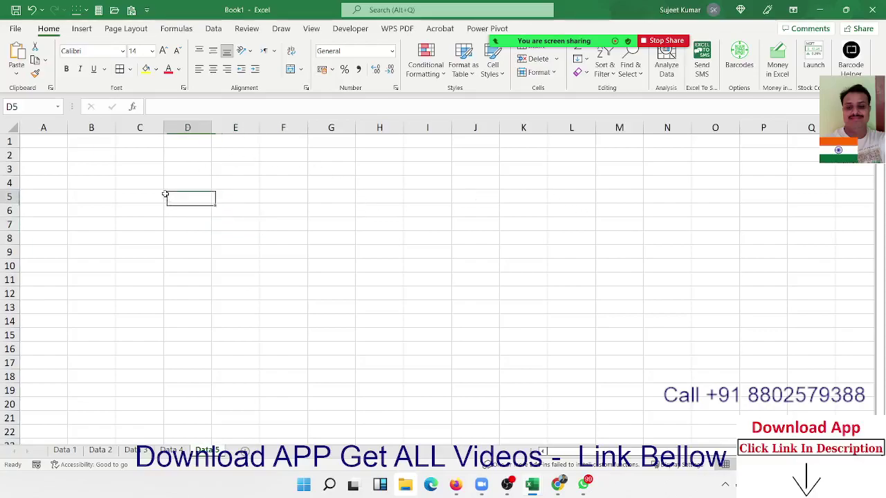
click(15, 28)
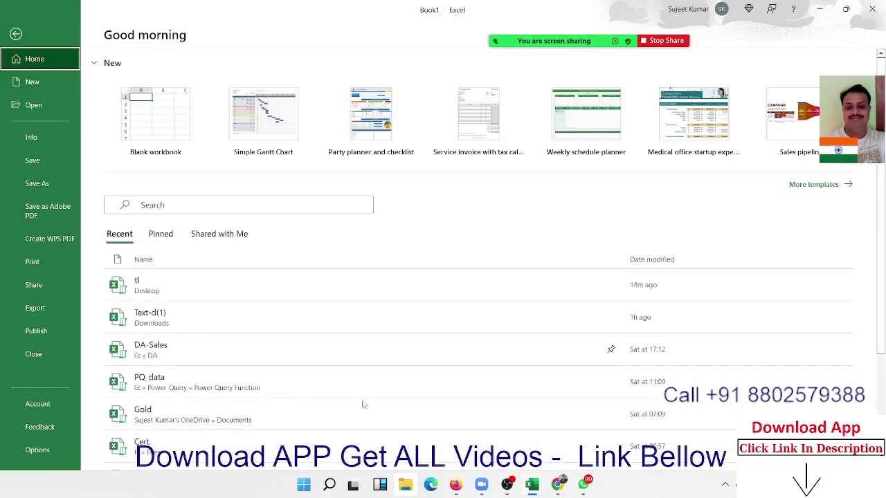
scroll(333, 405, down, 2)
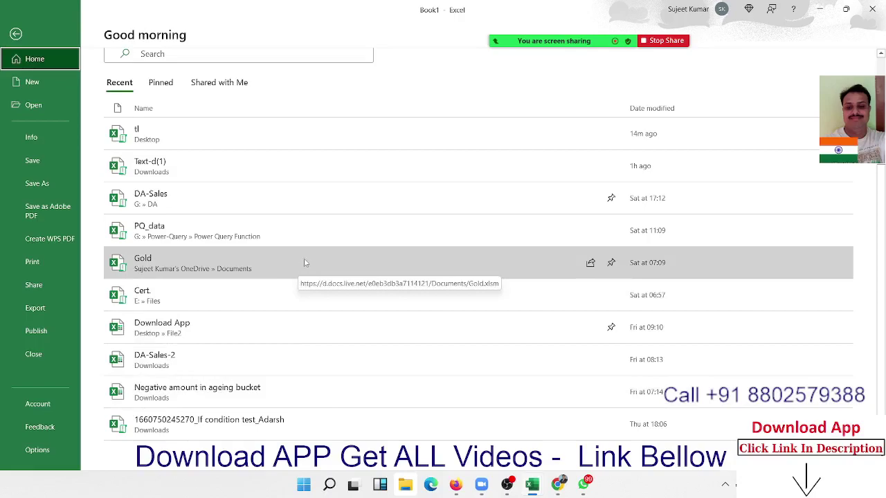
click(310, 240)
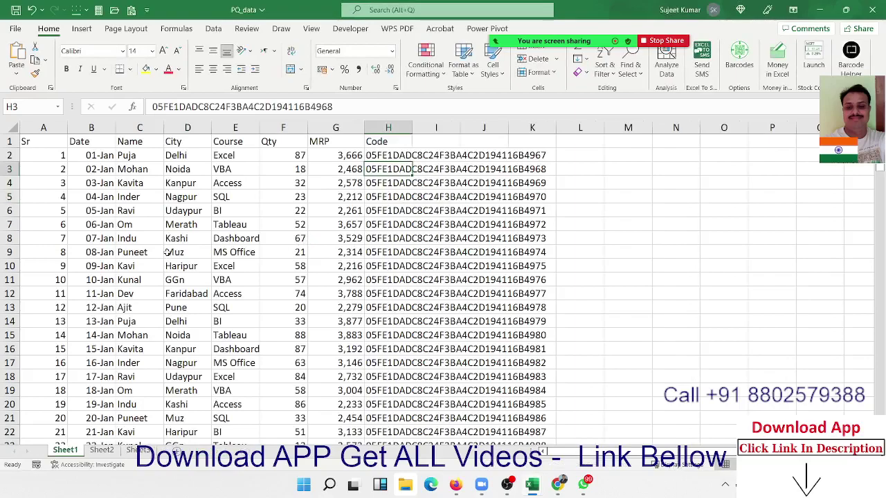
- Select the whole data range down to row 166 and insert a PivotTable on a new worksheet
click(181, 237)
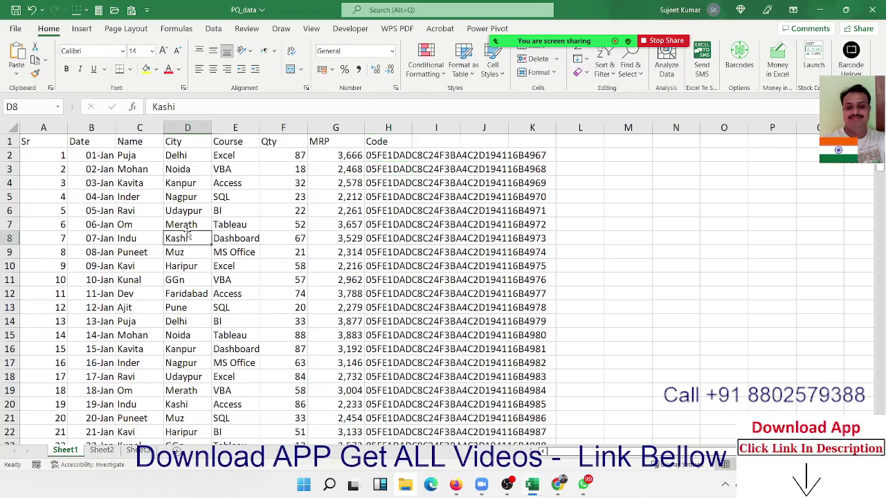
key(ctrl+Home)
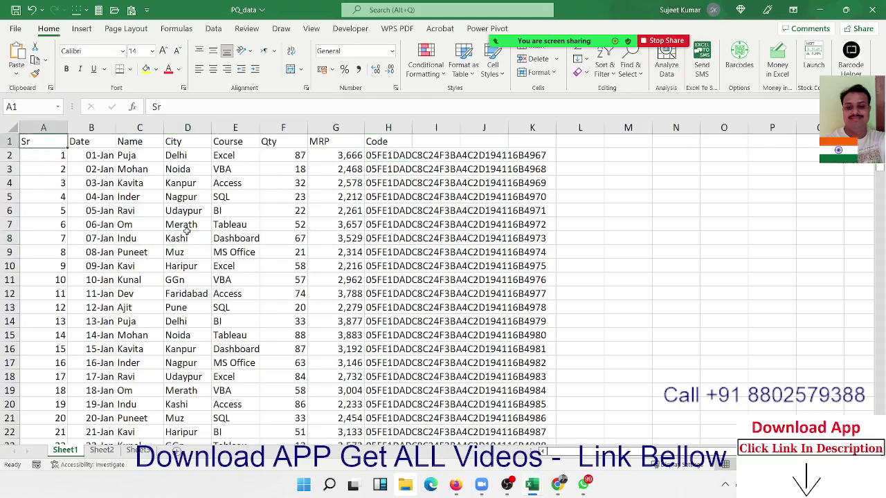
key(ctrl+shift+Right)
key(ctrl+shift+Down)
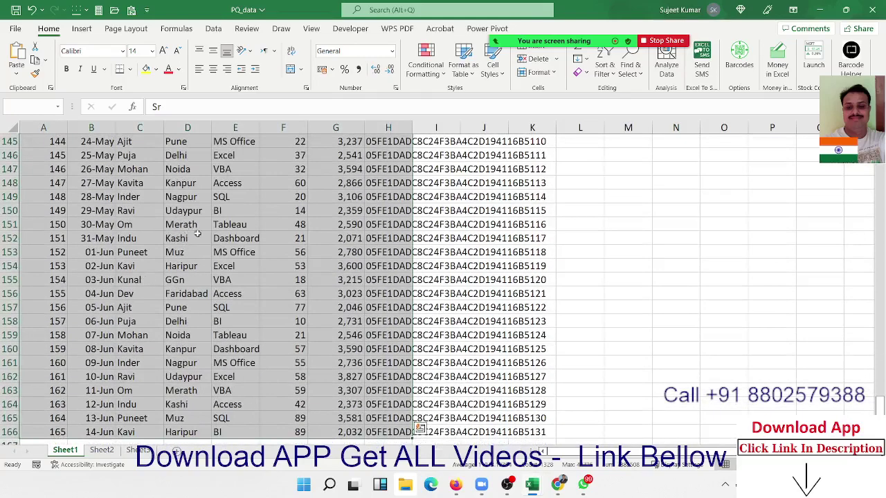
click(81, 28)
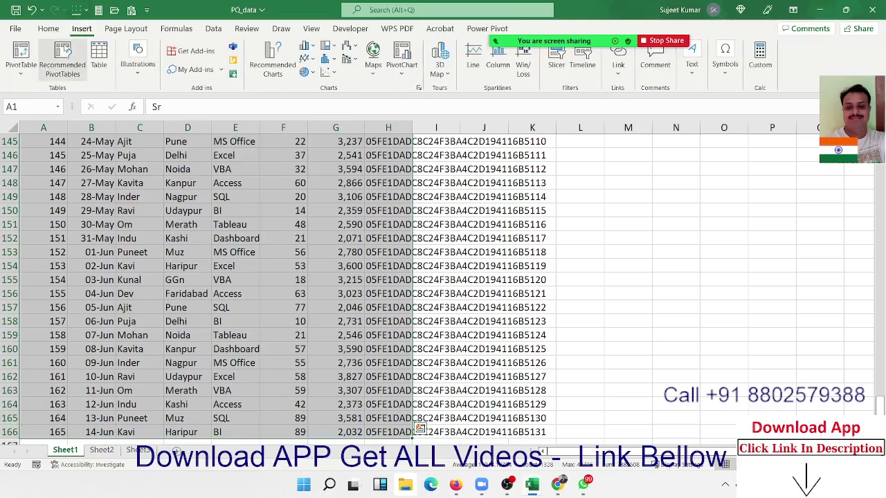
click(23, 52)
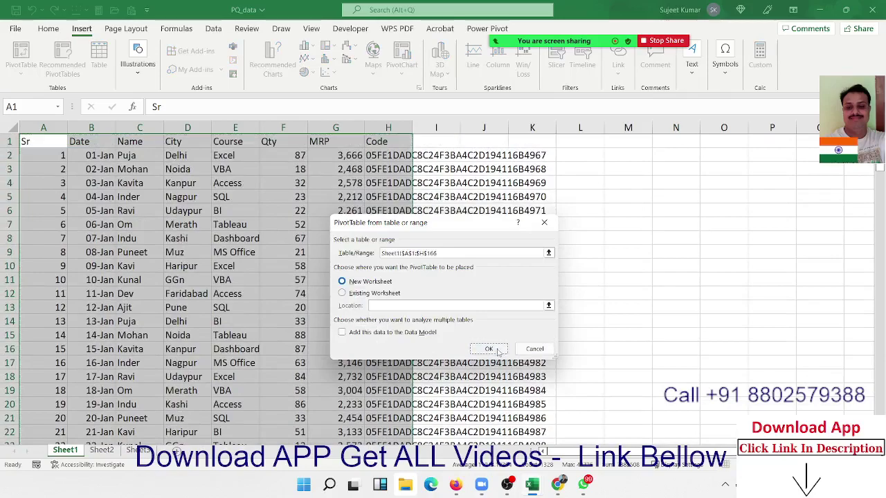
click(488, 350)
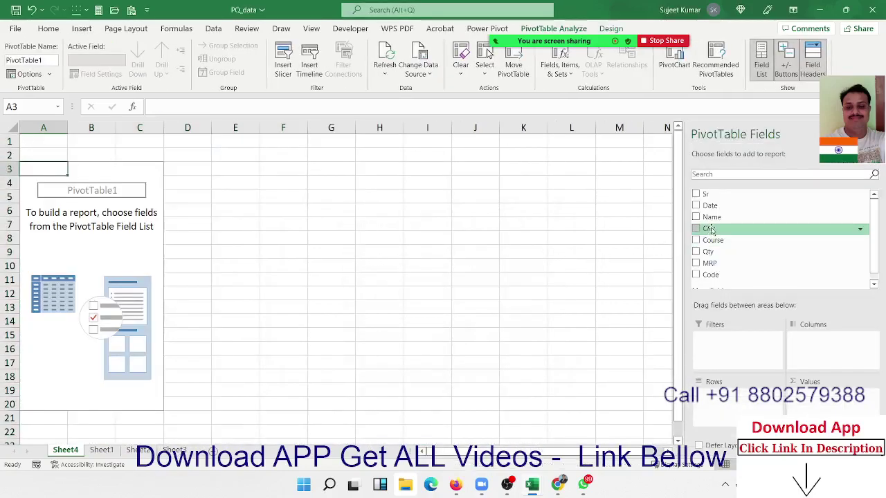
- Put Name in the pivot rows and Sum of Qty in values, then return to Sheet1
drag(712, 217, 720, 398)
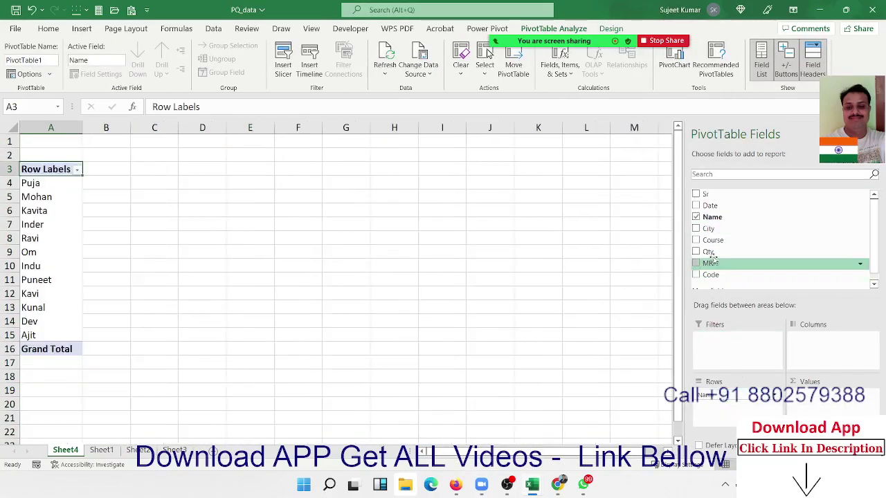
drag(709, 263, 824, 405)
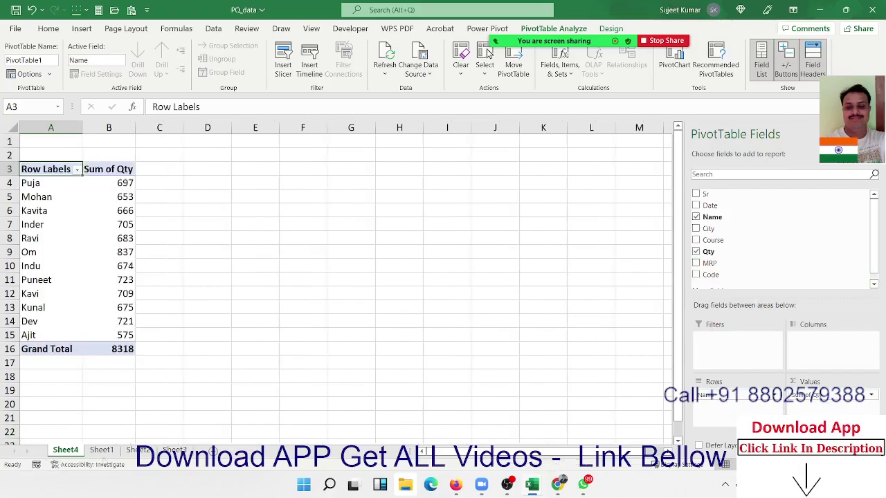
click(101, 450)
click(94, 362)
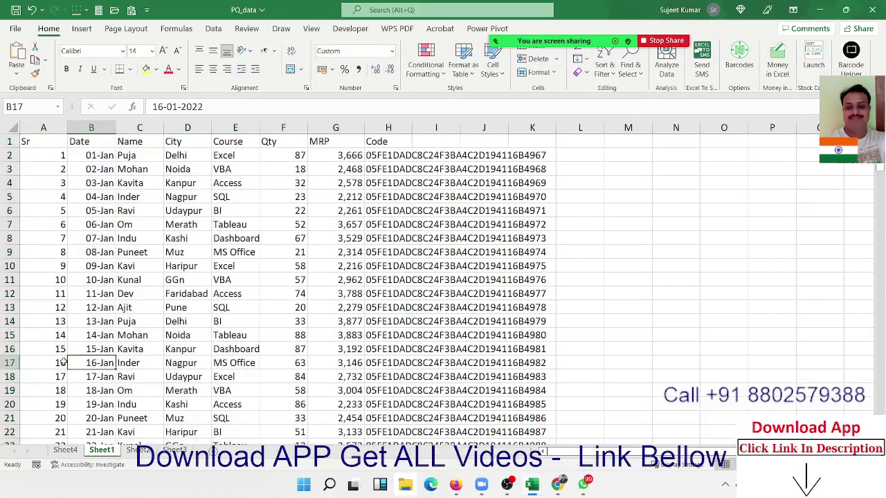
- In row 167, enter Sr 166, today's date, a new name, city Muz and course BI
click(60, 363)
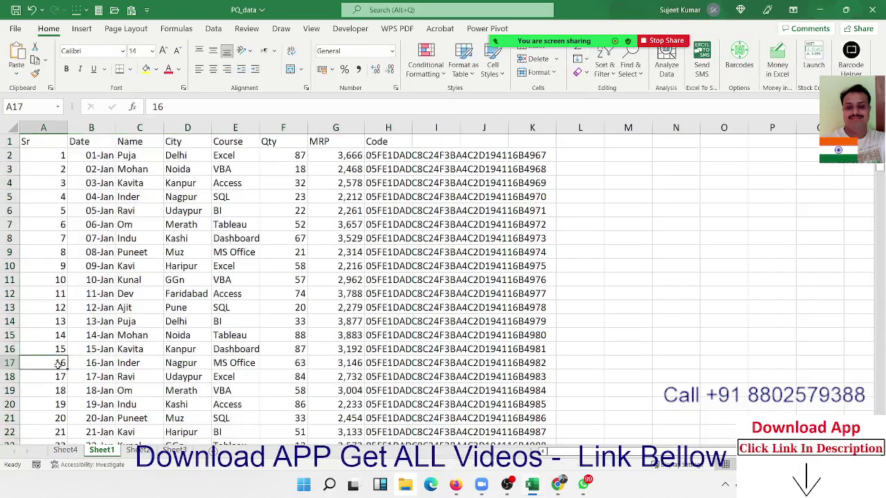
key(ctrl+Down)
key(Down)
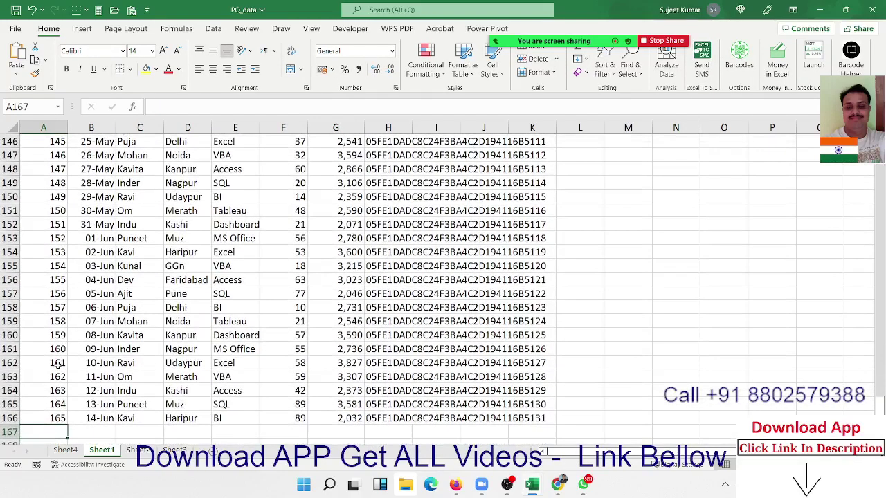
text(166)
key(Tab)
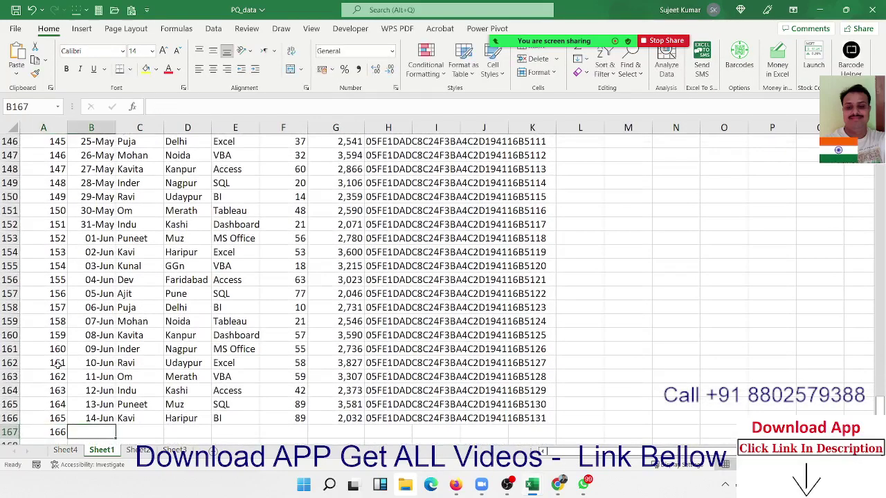
key(ctrl+semicolon)
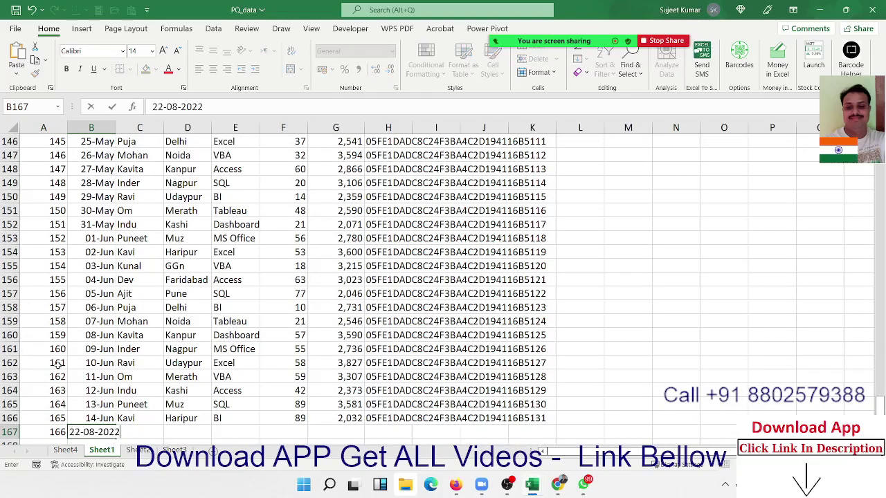
key(Tab)
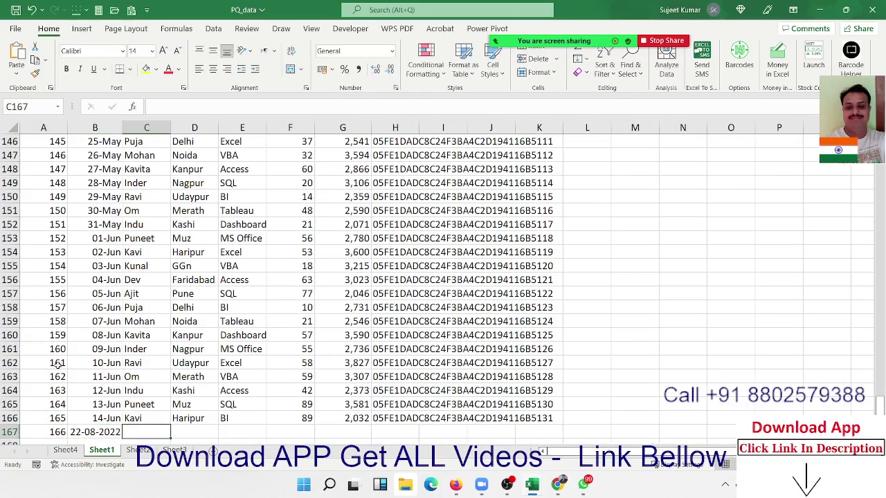
text(Ku)
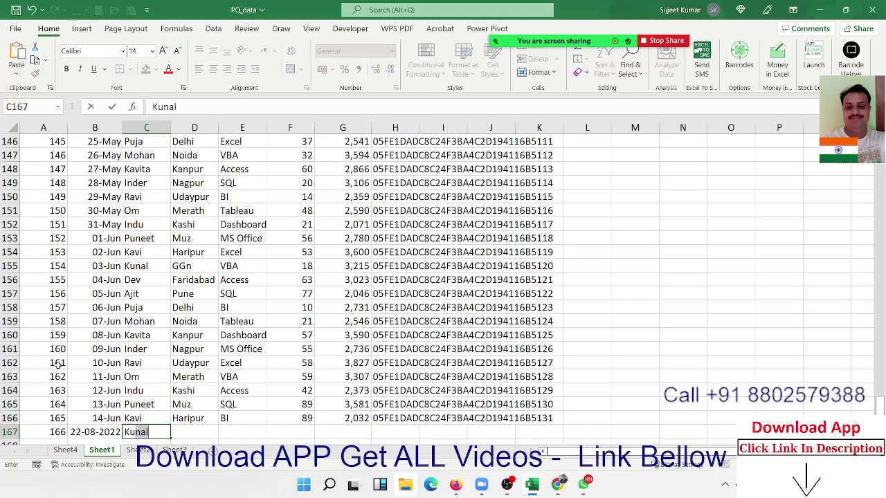
text(ndan)
key(Tab)
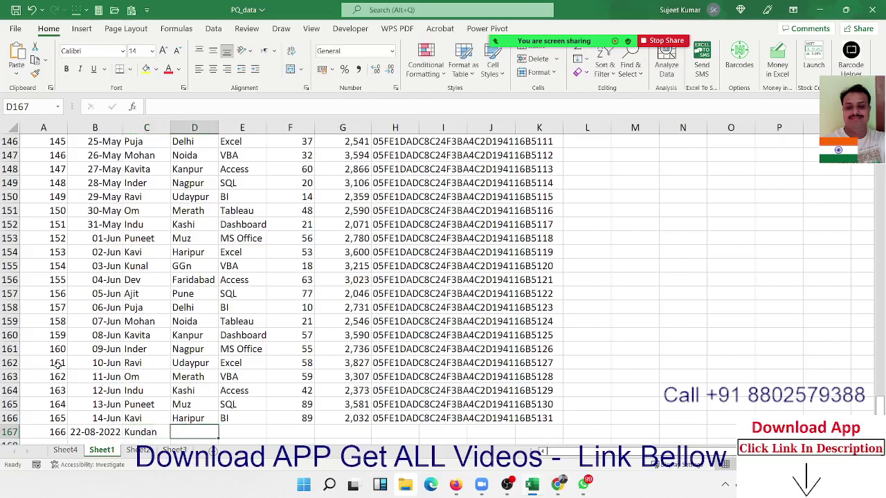
text(M)
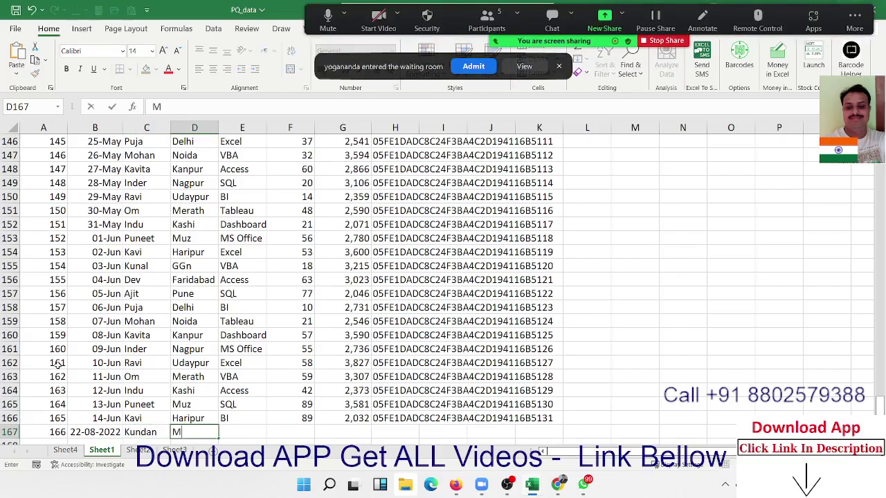
text(uz)
key(Tab)
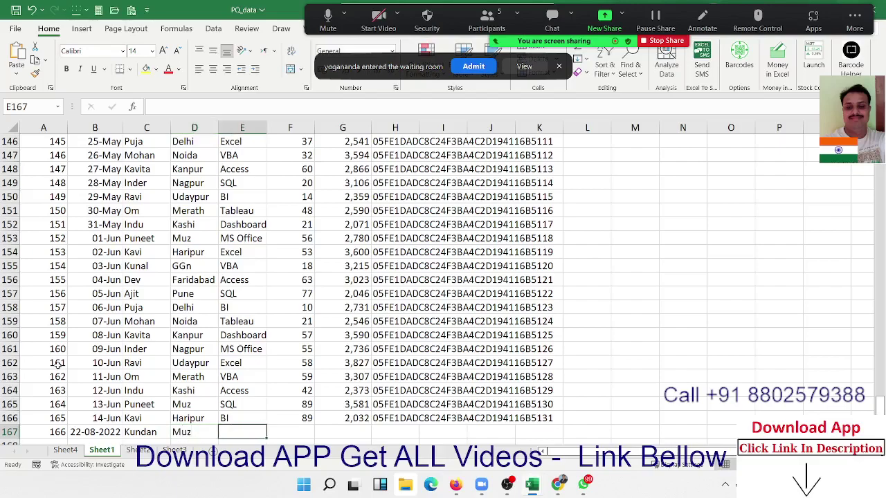
text(BI)
key(Tab)
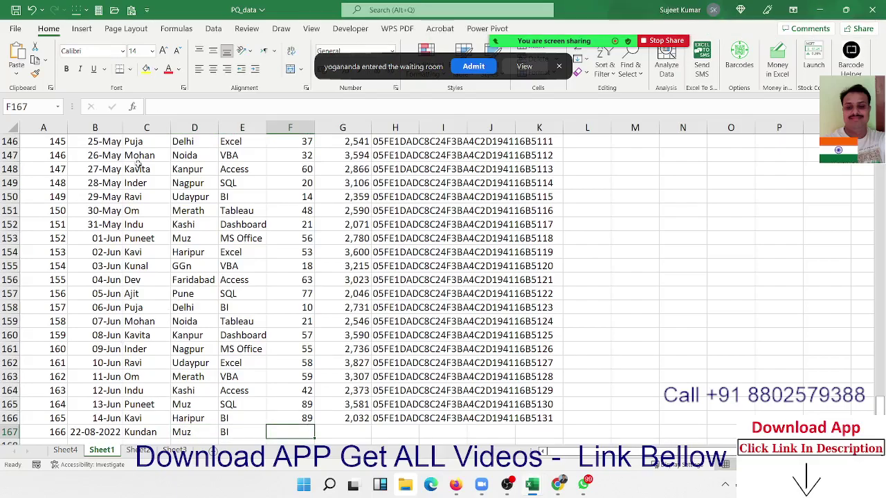
- Finish row 167 with Qty 85, MRP 6585, and the code copied from above
click(465, 72)
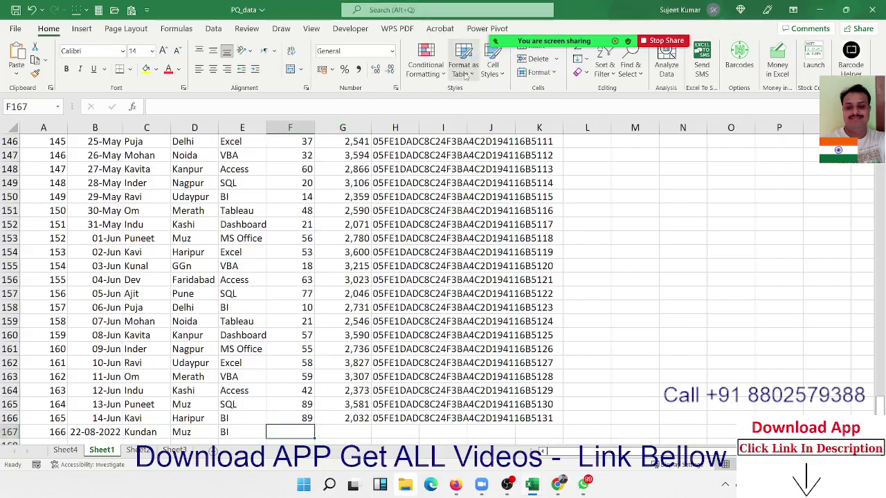
text(85)
key(Tab)
text(65852)
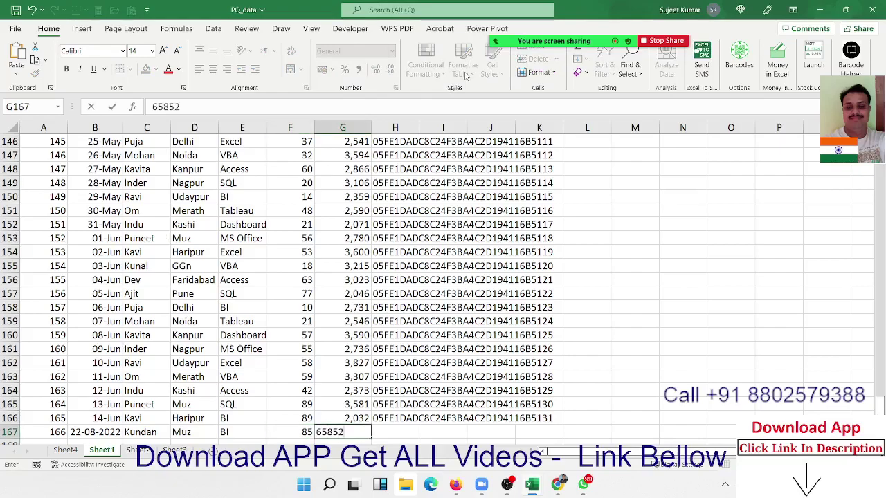
key(ctrl+Return)
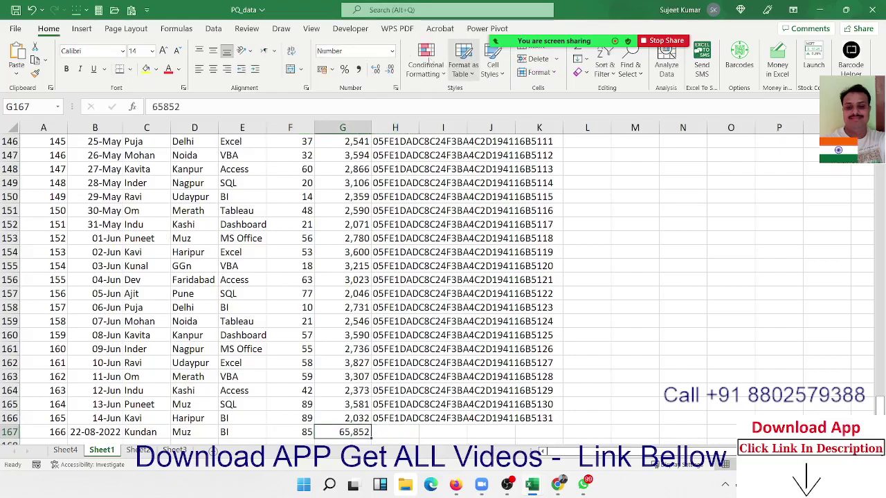
key(F2)
key(BackSpace)
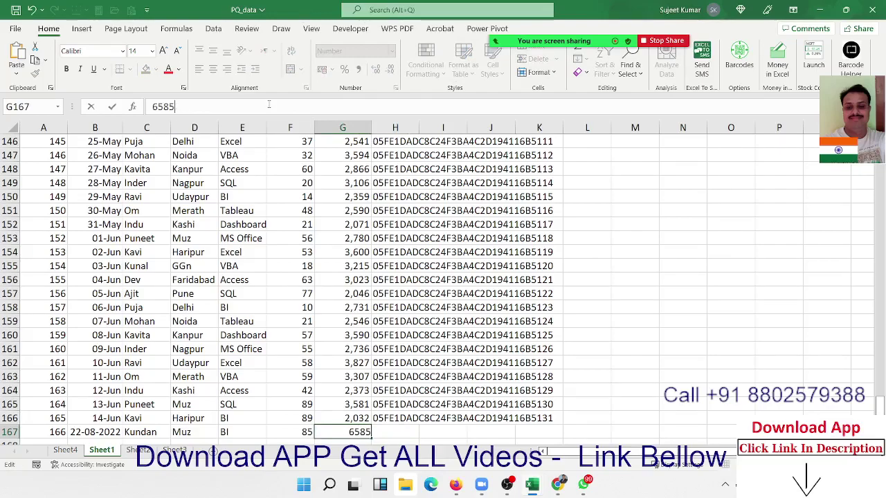
key(Tab)
key(ctrl+d)
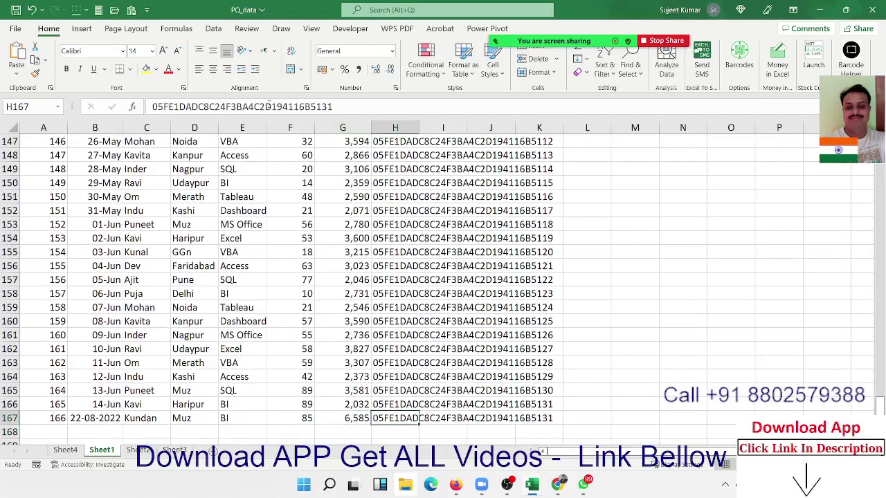
- Change the Qty in cell F156 on Sheet1 from 63 to 83
click(73, 450)
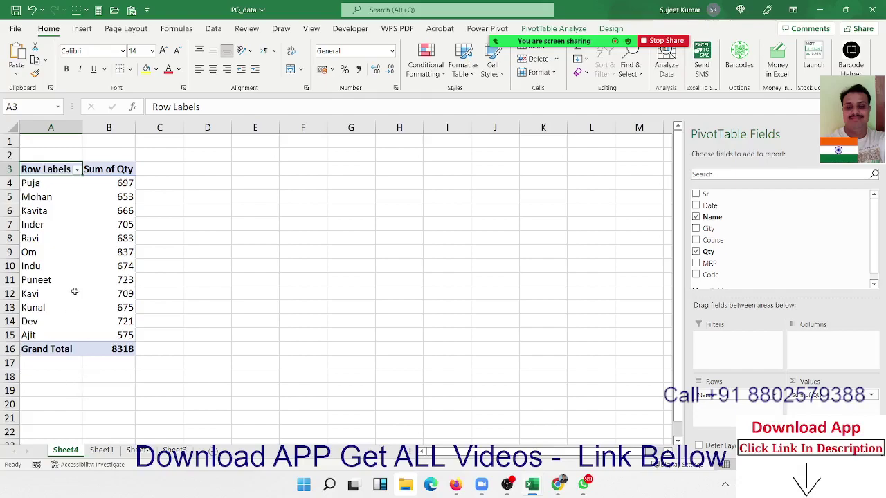
click(101, 451)
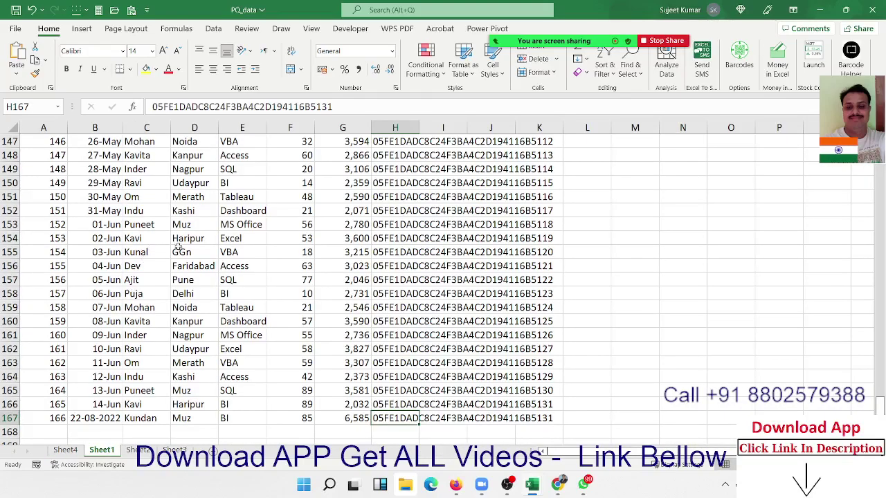
click(275, 264)
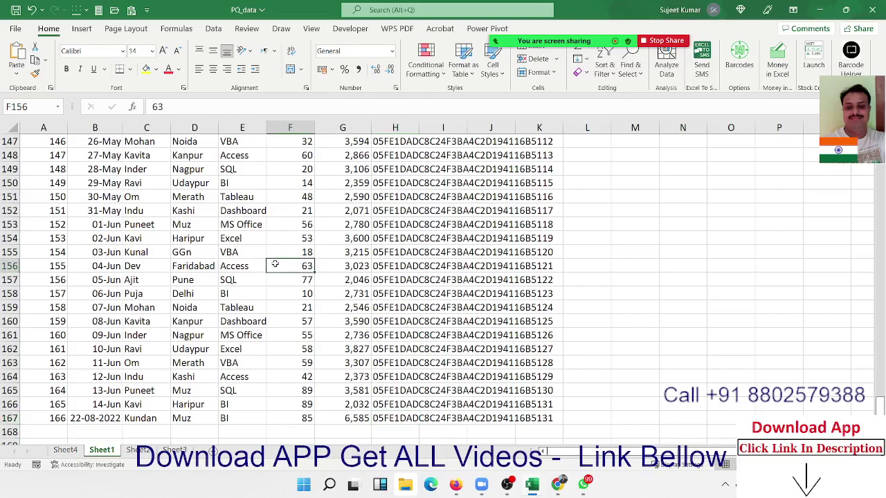
text(83)
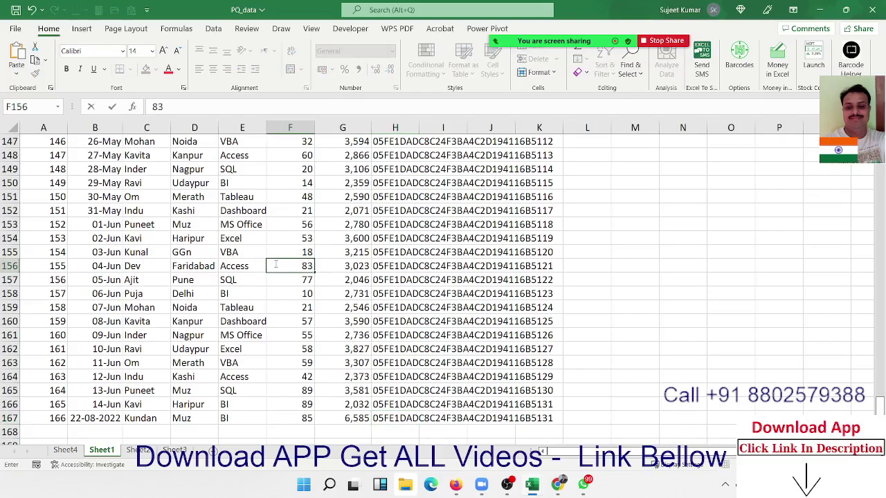
key(Return)
- Refresh the Sheet4 pivot so its Grand Total reads 8338
click(66, 450)
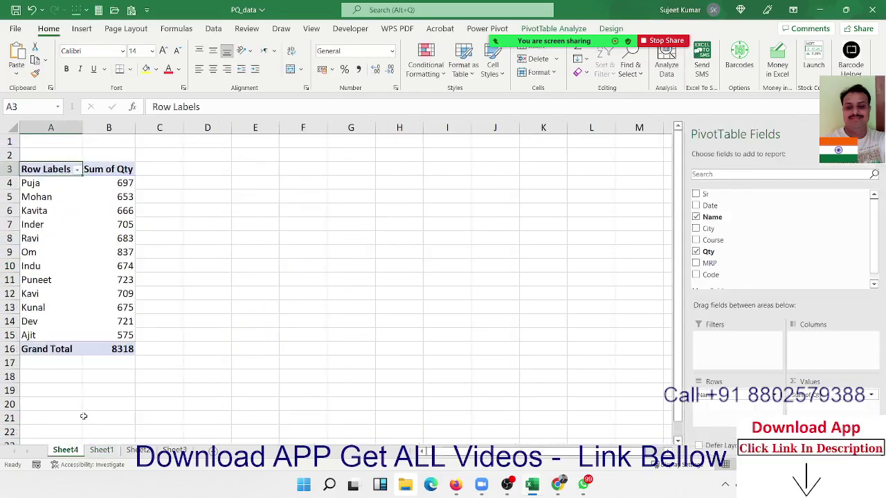
right_click(117, 294)
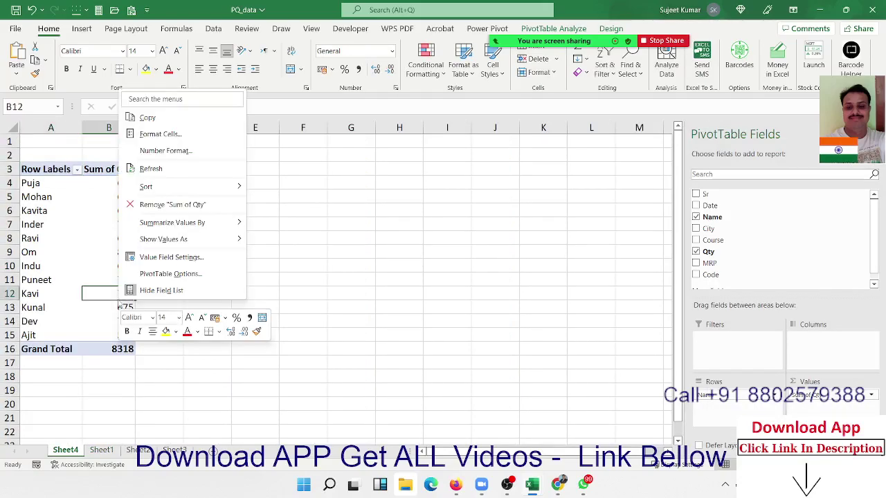
click(153, 170)
click(128, 350)
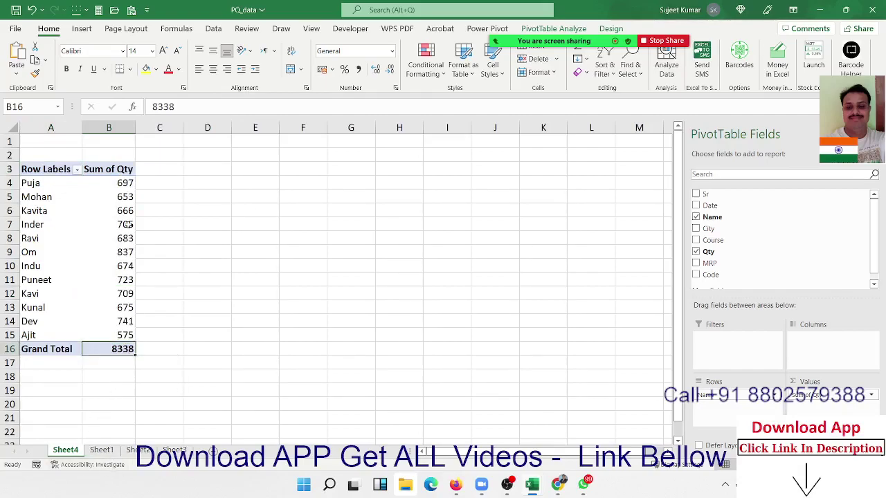
click(101, 450)
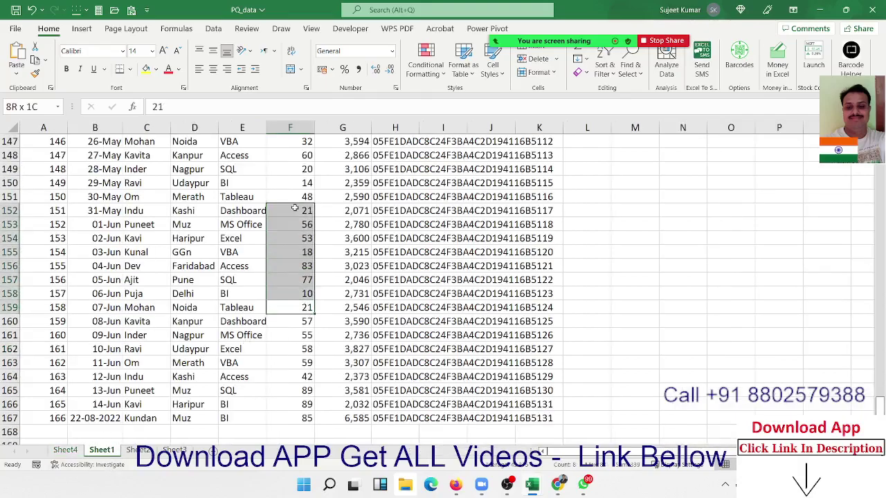
drag(307, 307, 297, 211)
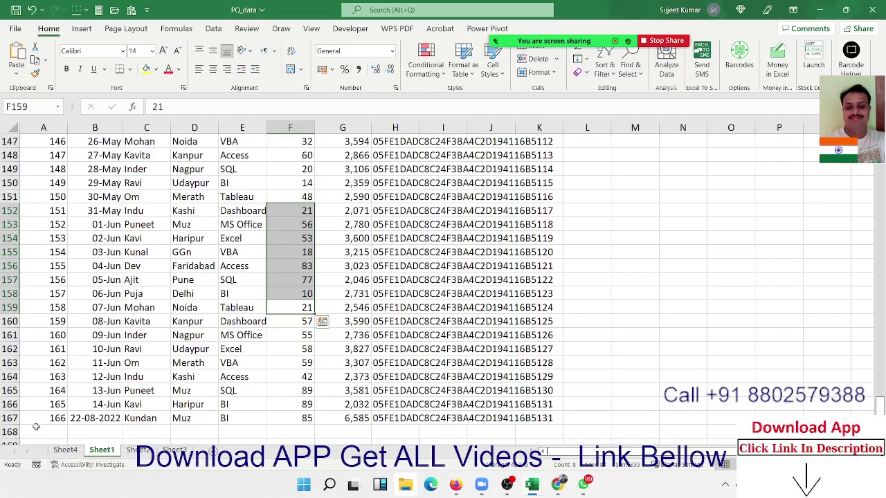
click(62, 451)
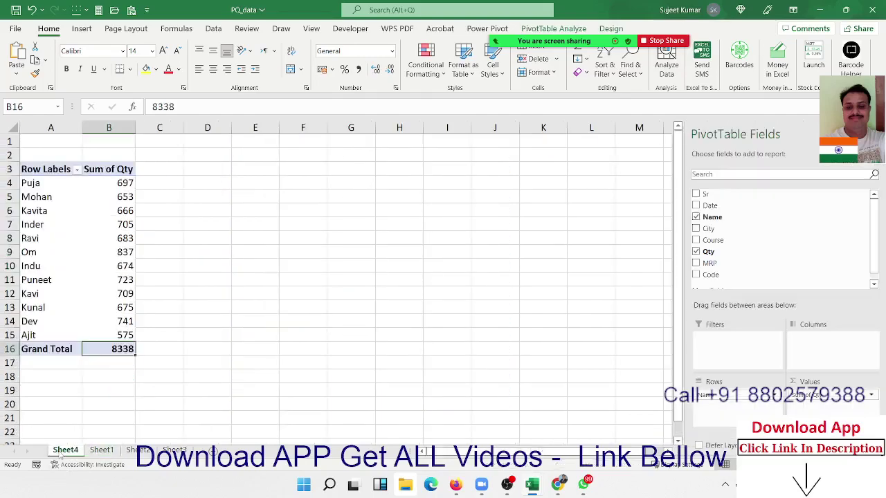
click(79, 284)
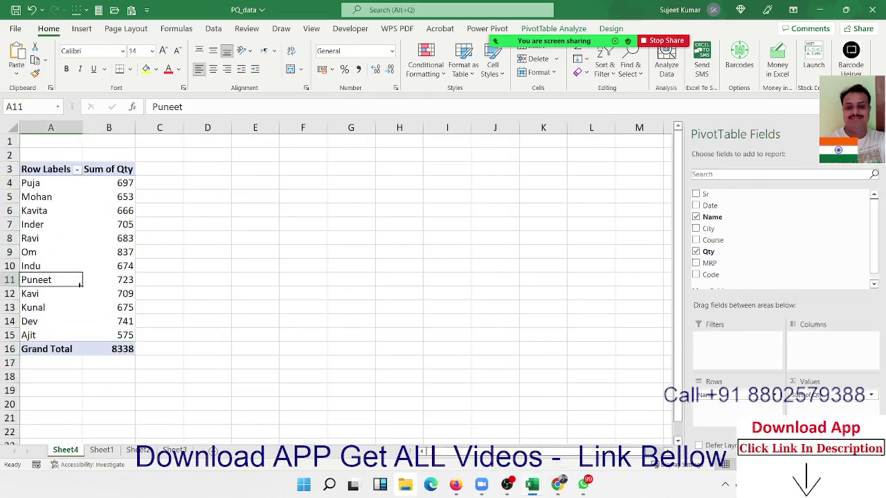
click(101, 450)
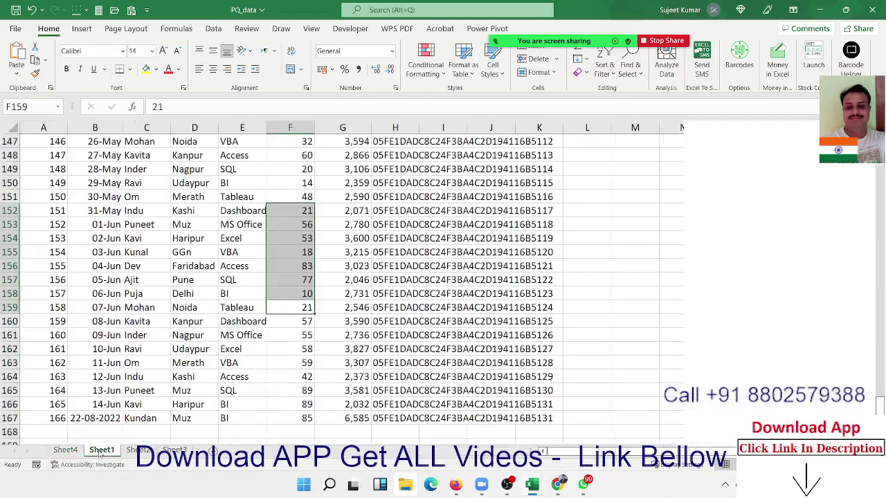
click(10, 405)
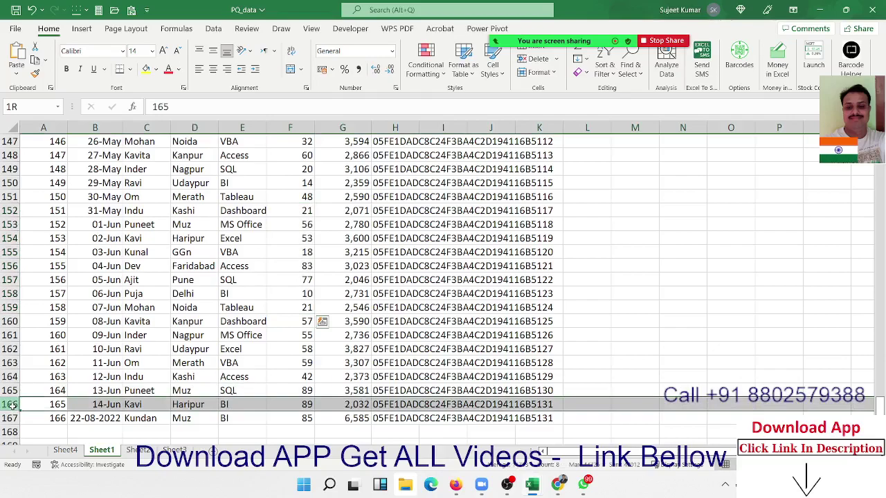
click(10, 418)
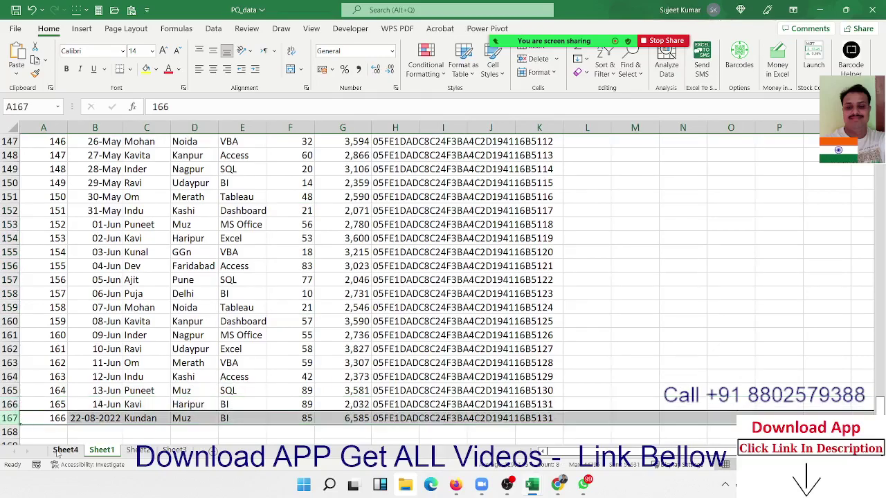
click(65, 450)
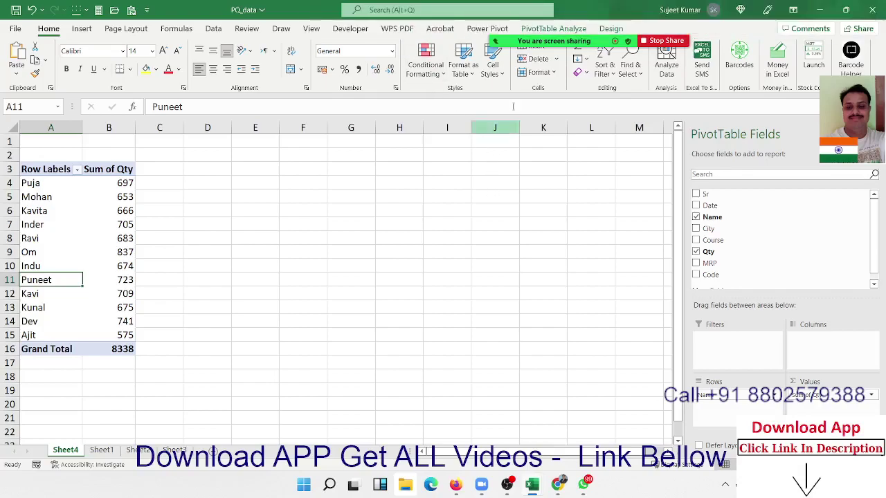
- Change the Qty pivot's data source to Sheet1!$A$1:$H$167 to include the last record
click(553, 28)
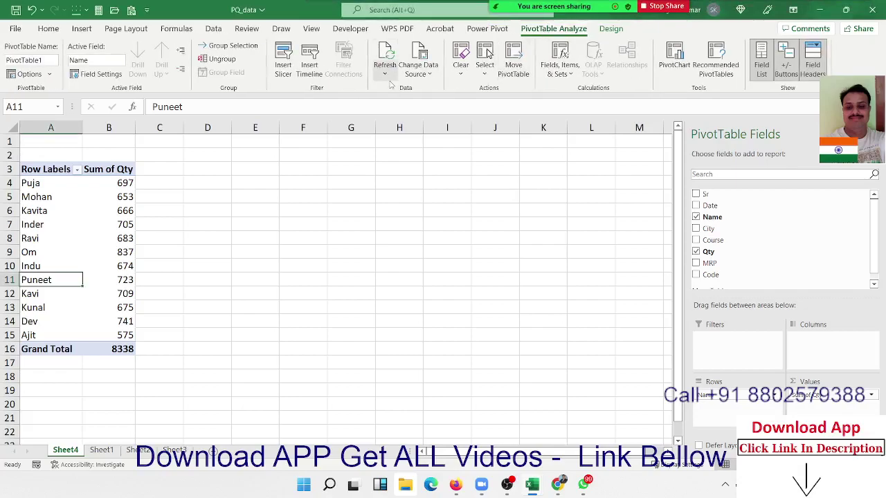
click(419, 72)
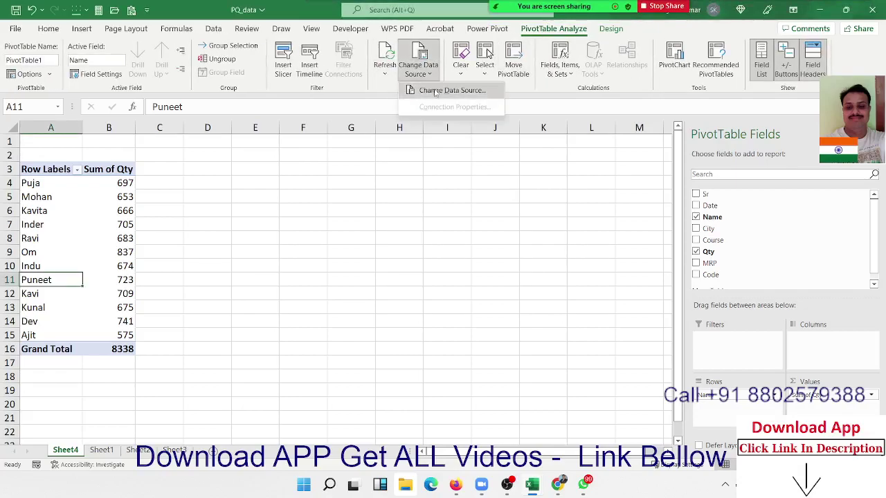
click(436, 90)
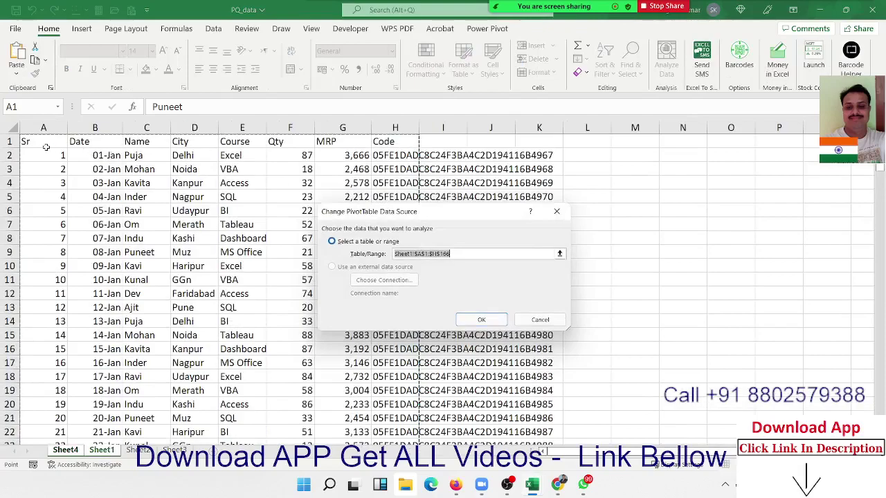
click(30, 142)
key(ctrl+shift+Right)
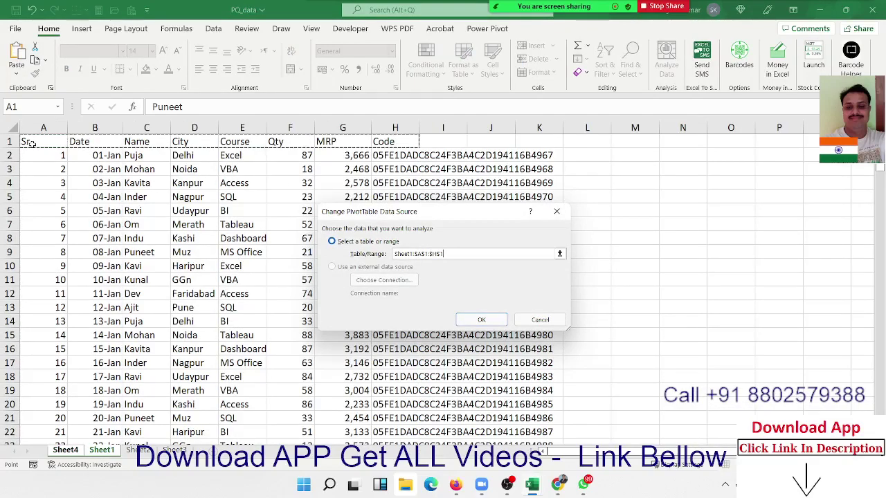
key(ctrl+shift+Down)
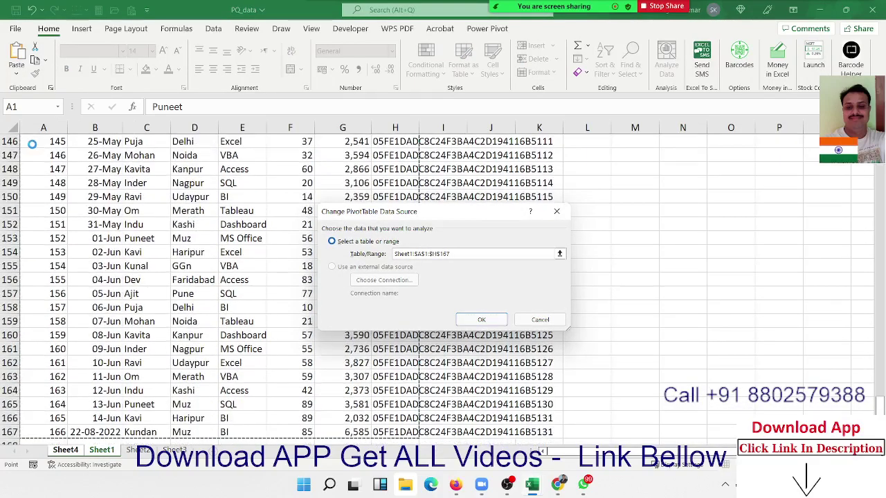
key(Return)
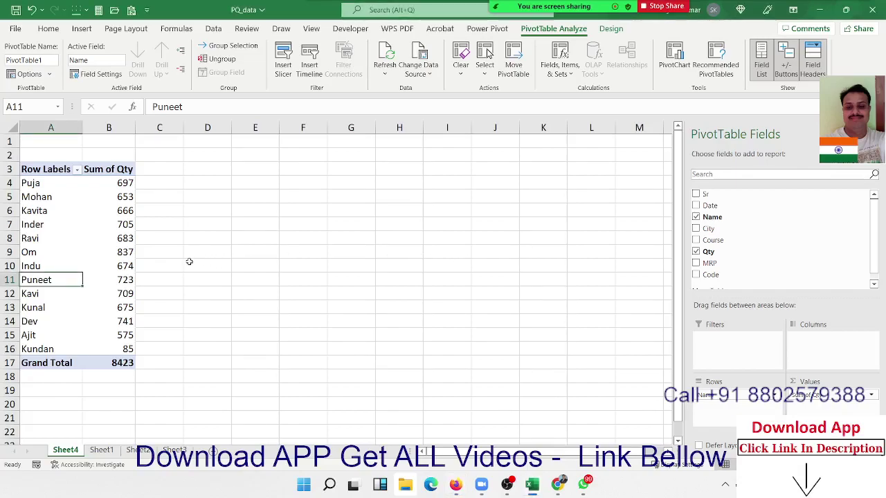
- Convert the Sheet1 range A1:H167 into a formatted table with headers
click(102, 452)
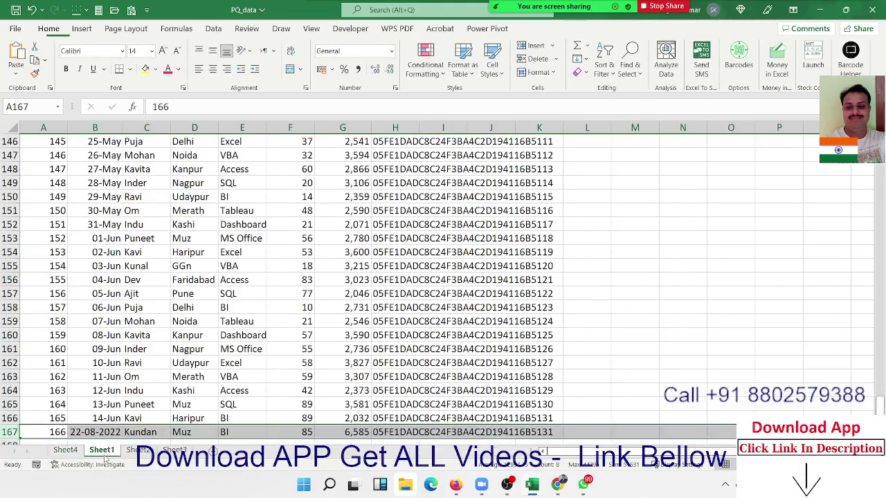
click(110, 393)
key(ctrl+Home)
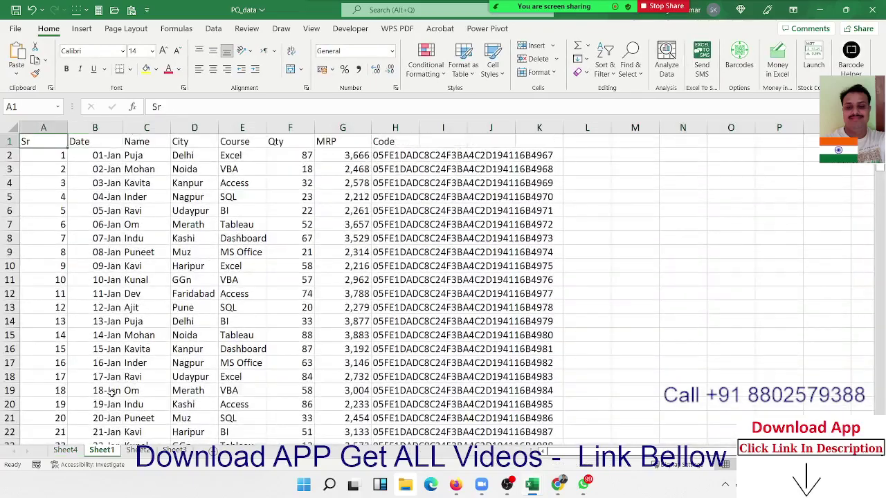
key(ctrl+shift+Right)
key(ctrl+shift+Down)
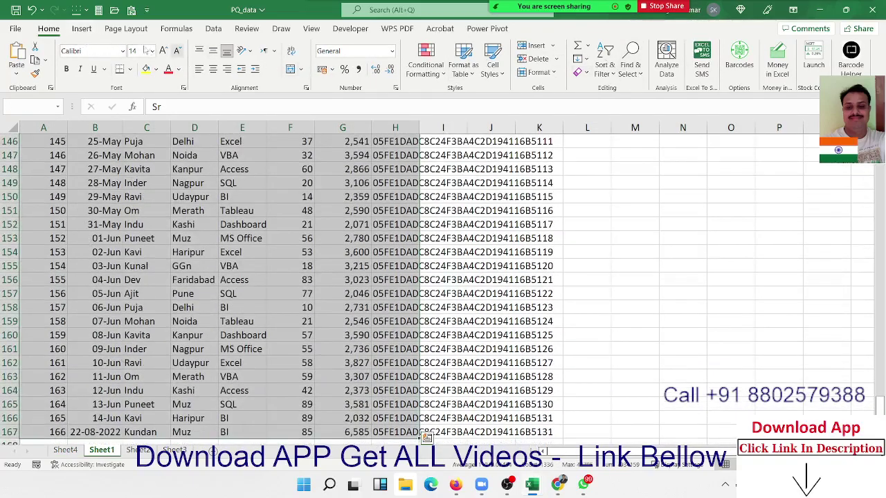
click(81, 28)
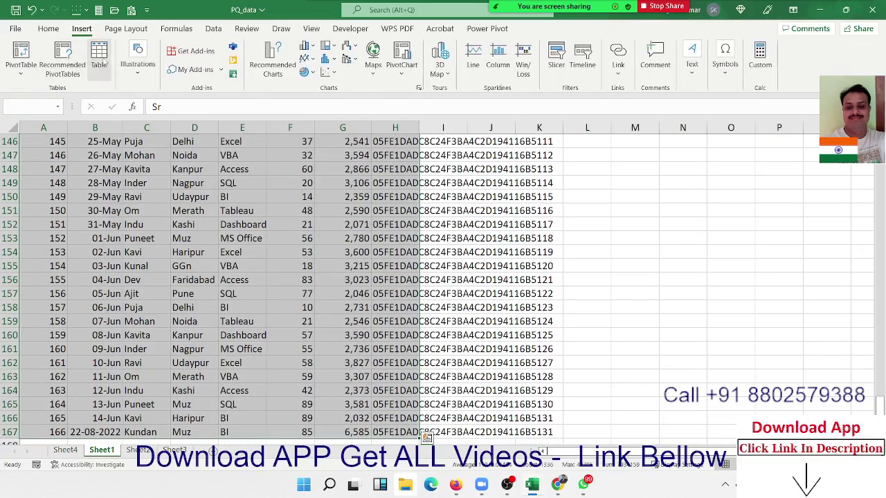
click(99, 56)
click(435, 314)
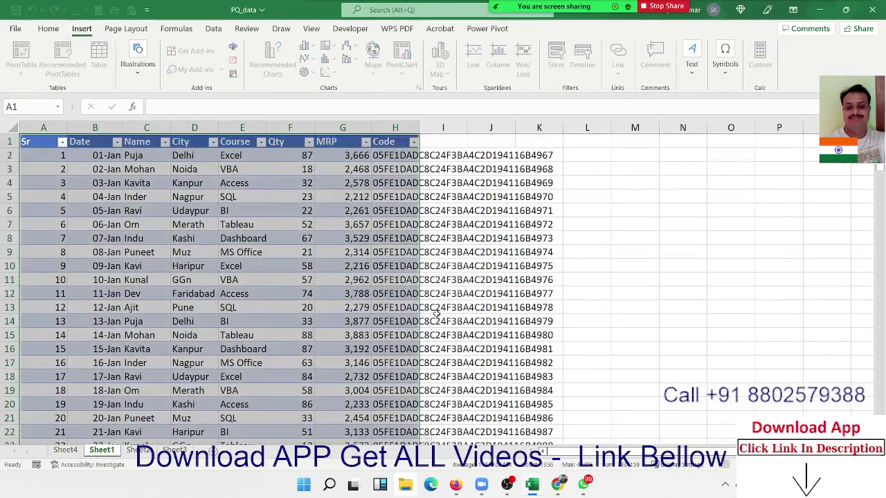
- Test the table's auto-expansion by entering 167 in A168, then undo and clear it
click(57, 262)
key(ctrl+Down)
key(Down)
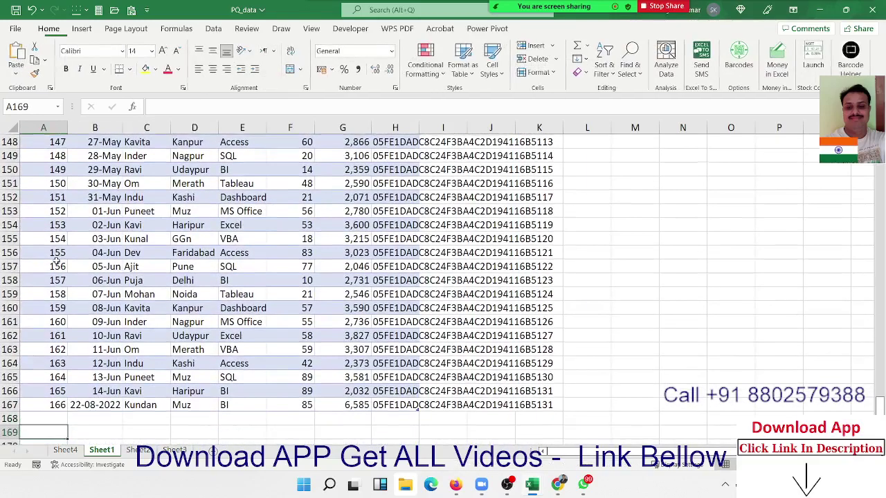
text(167)
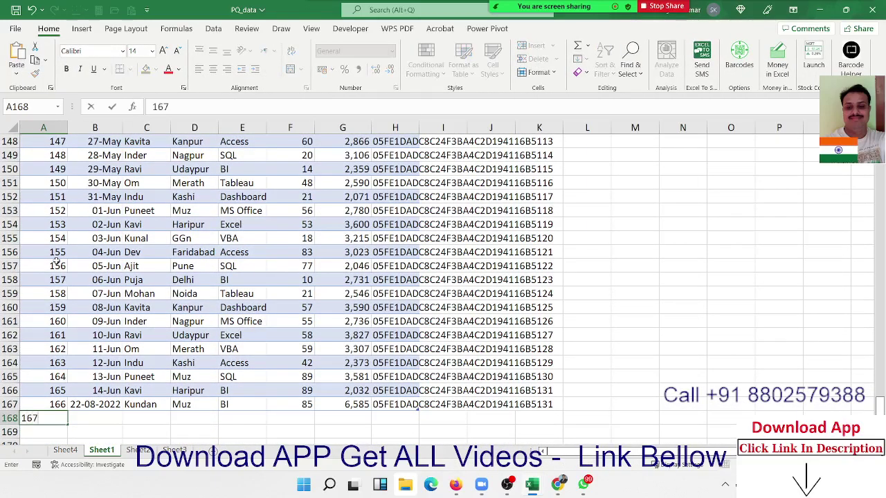
key(Return)
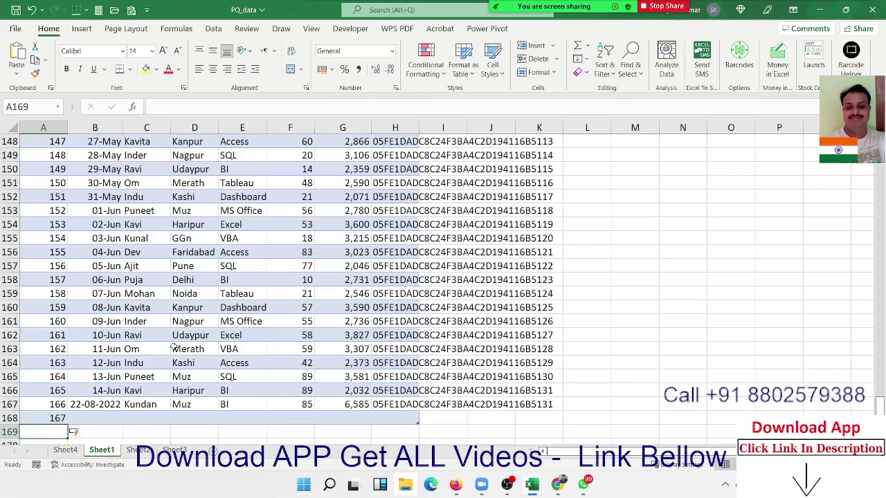
key(ctrl+z)
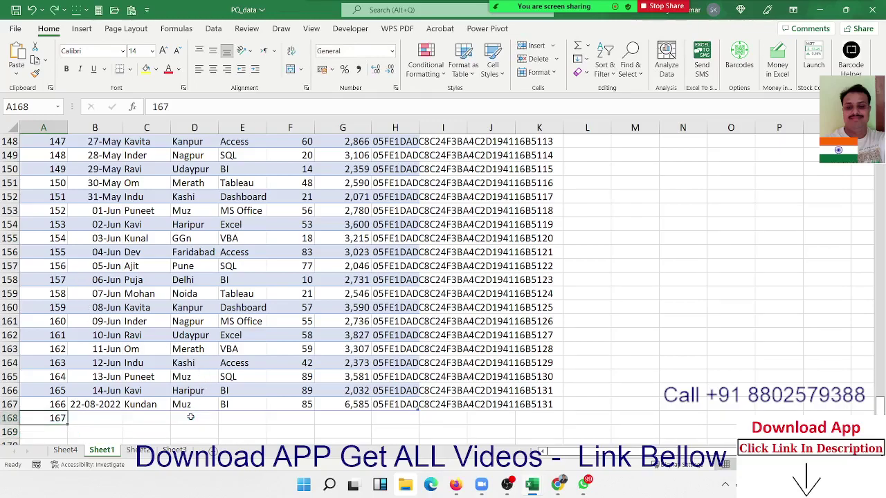
key(Delete)
click(103, 252)
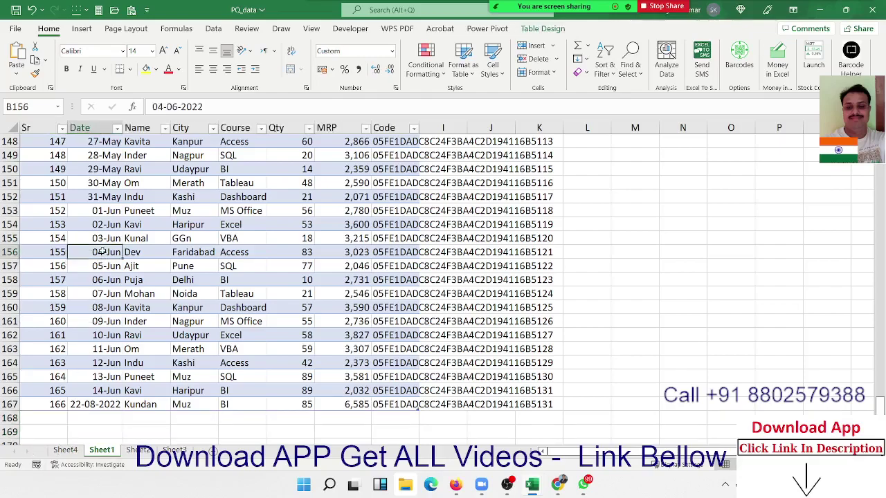
- Start a PivotTable from Table1, then cancel the setup dialog
click(81, 28)
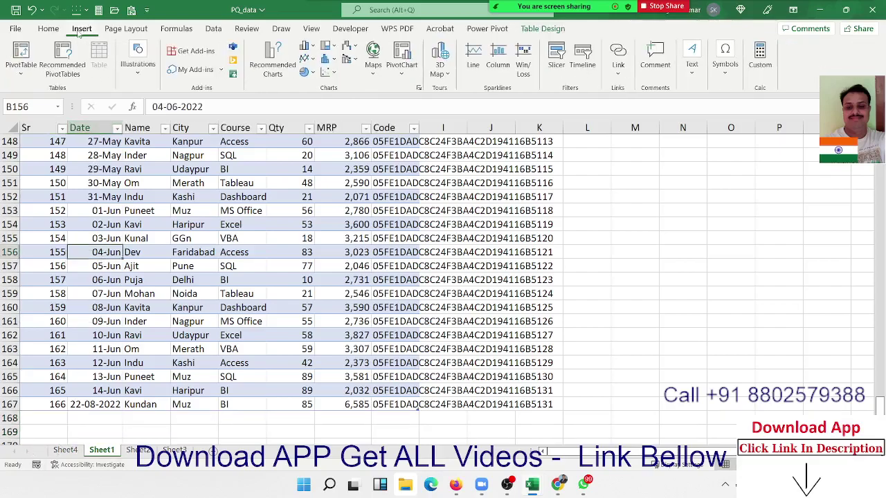
click(33, 52)
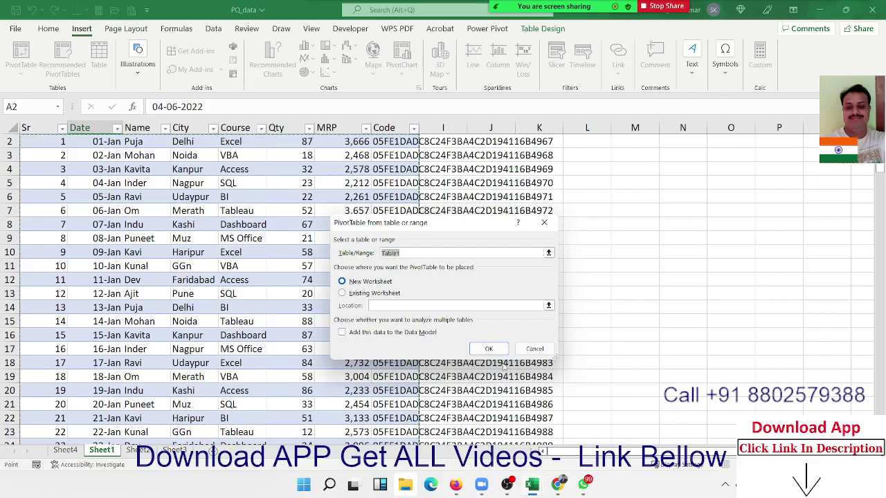
click(533, 350)
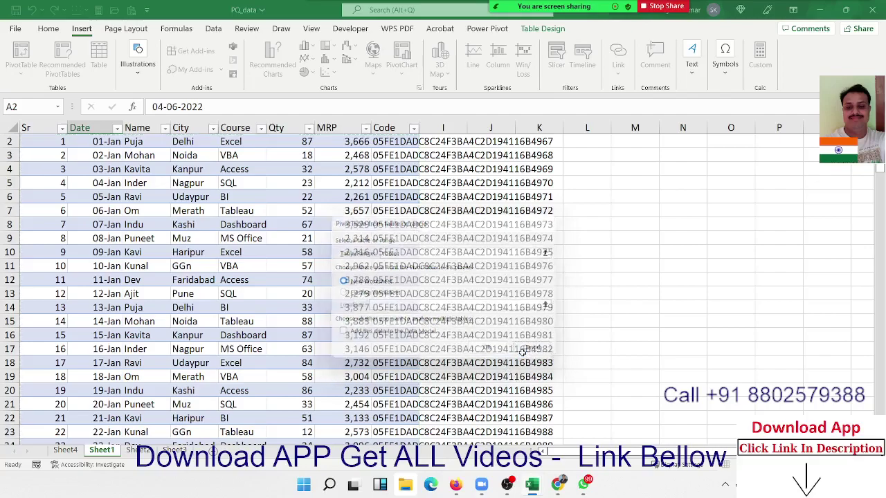
- Check how far the Sheet1 data extends, then move to the empty Sheet2
click(321, 335)
key(ctrl+Down)
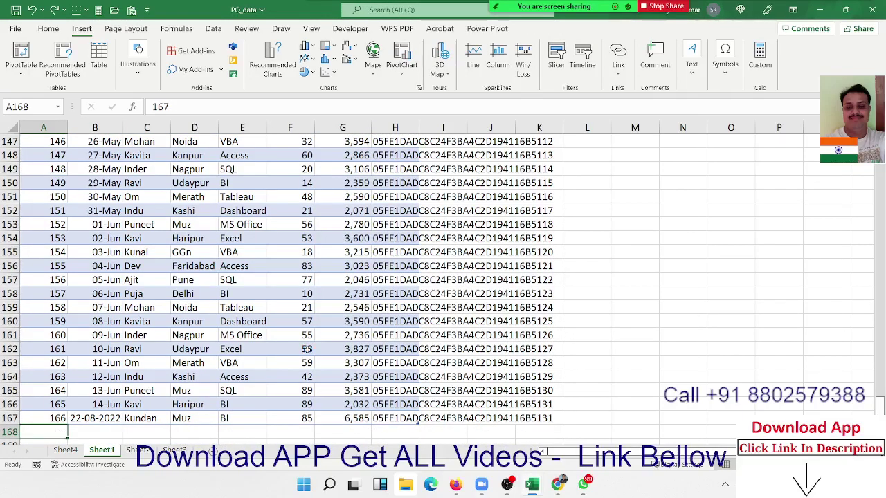
key(ctrl+a)
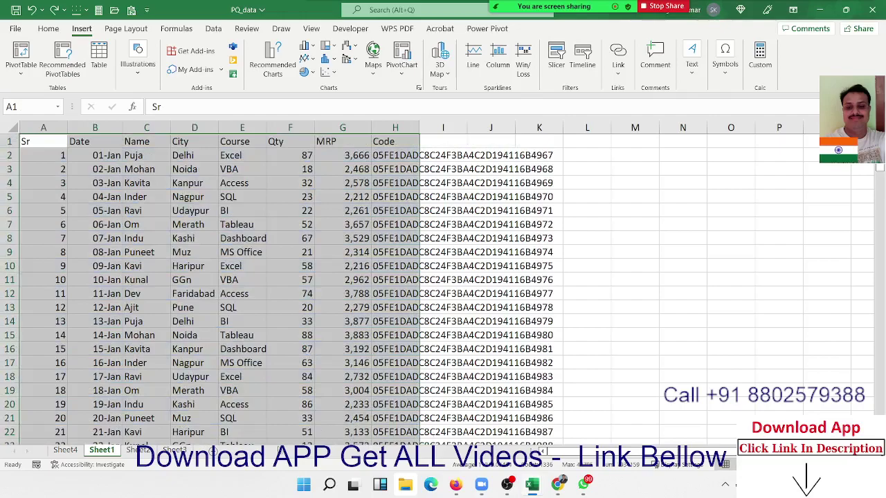
click(128, 454)
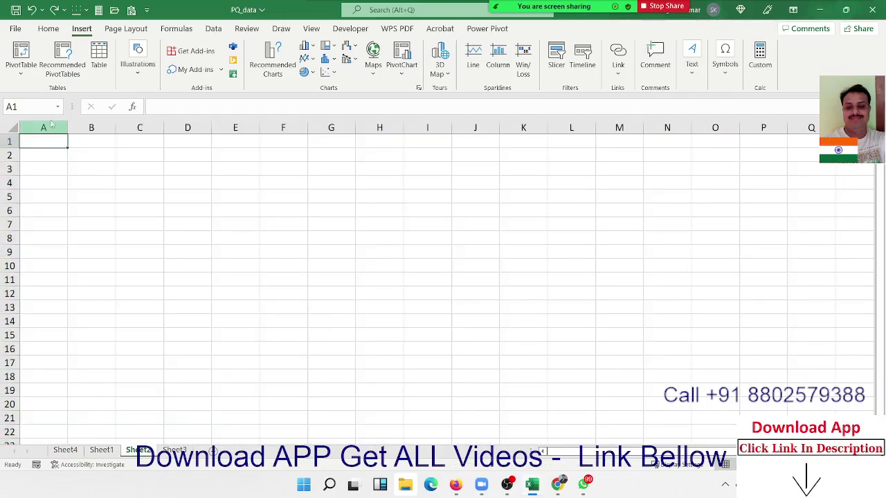
- Create a PivotTable at Sheet2!A1 connected to G:\Power-Query\Power Query Function\PQ_data, table Sheet1$
click(21, 74)
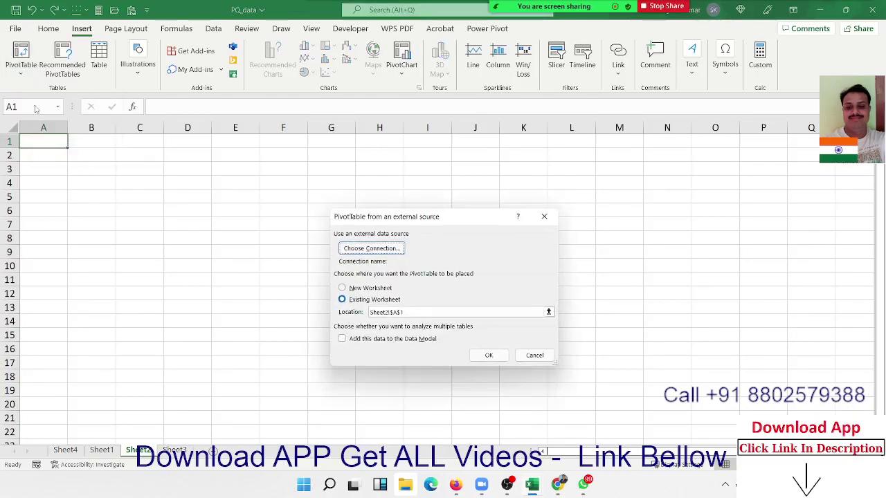
click(365, 250)
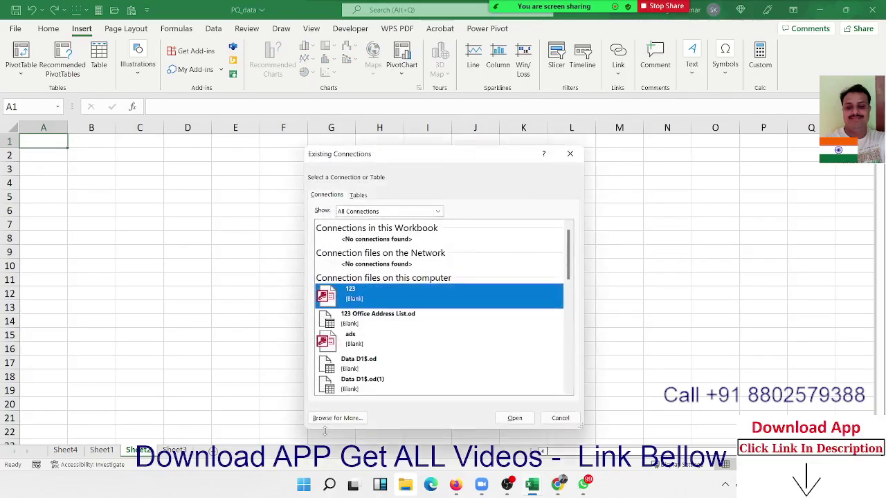
click(333, 419)
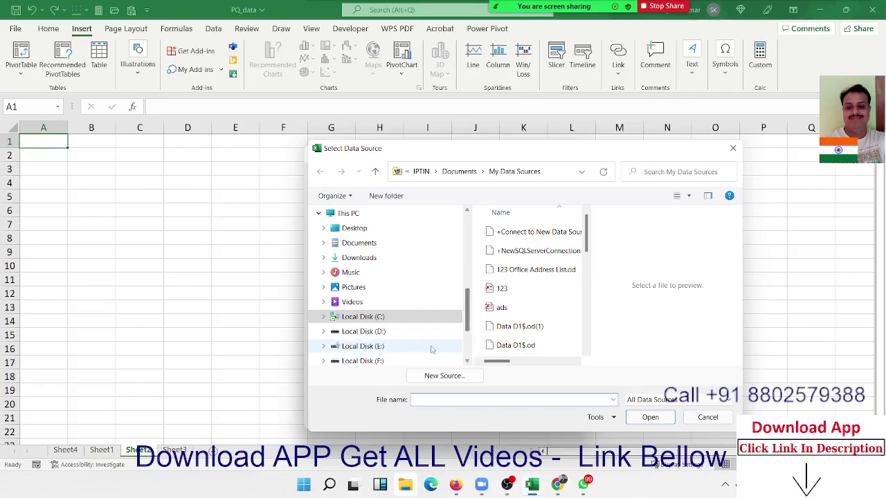
scroll(392, 332, down, 2)
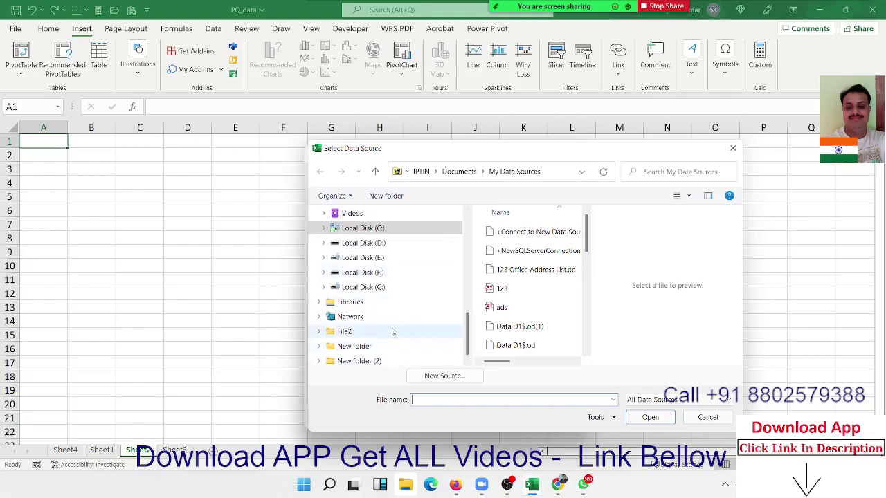
click(377, 287)
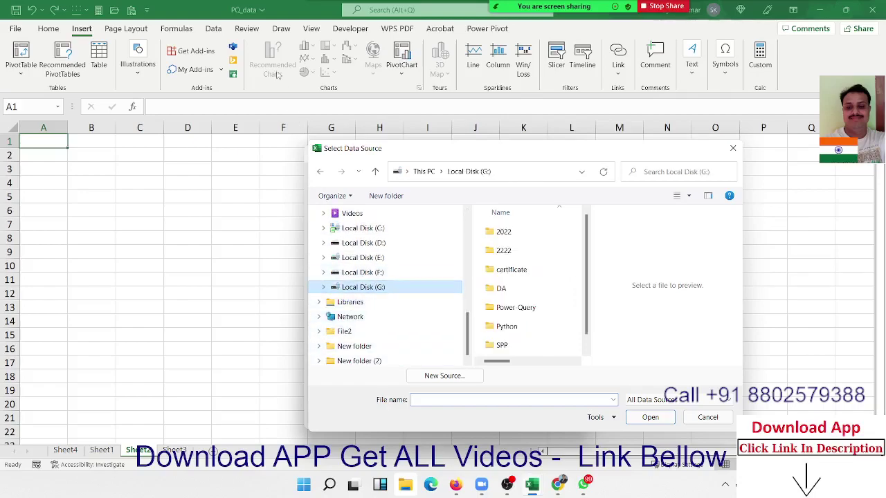
double_click(512, 308)
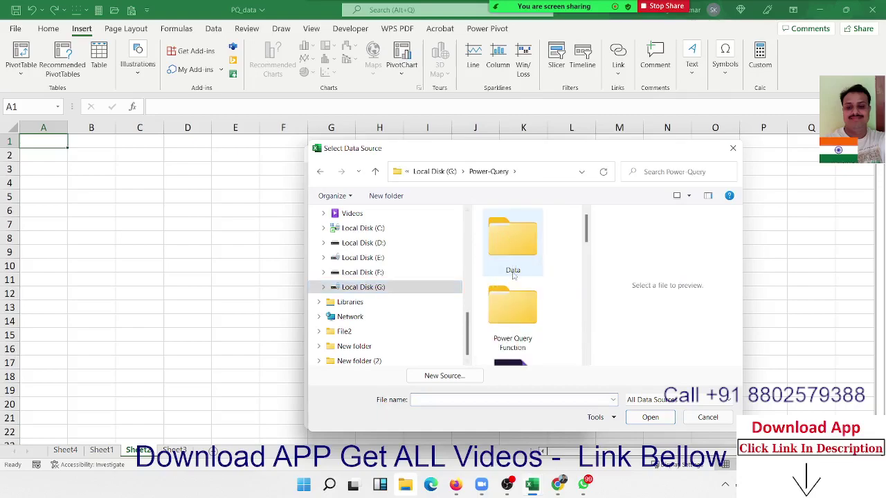
double_click(512, 307)
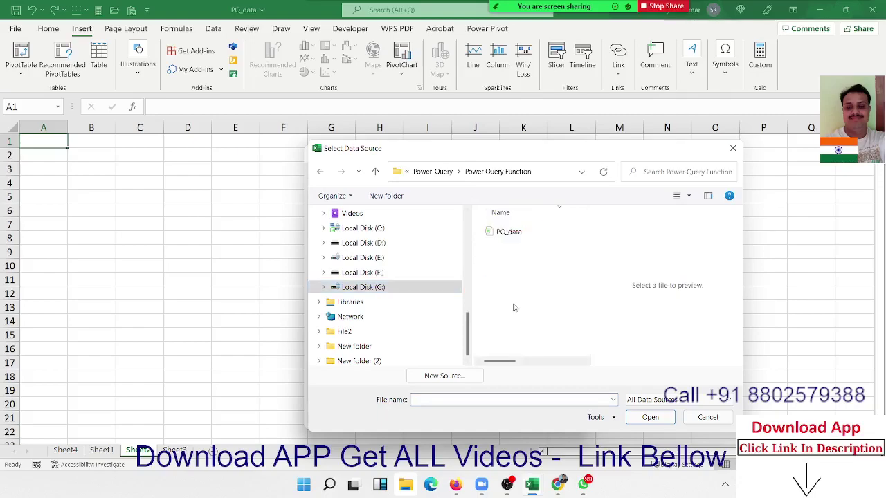
click(516, 240)
click(653, 421)
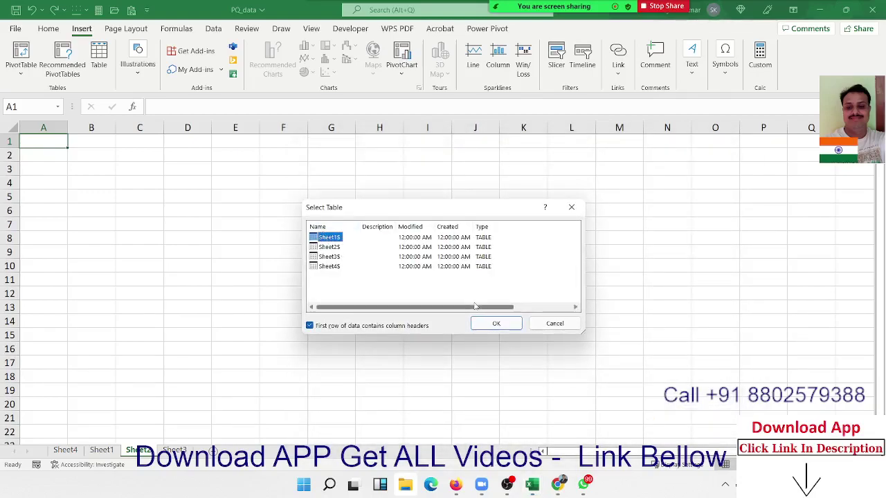
click(495, 324)
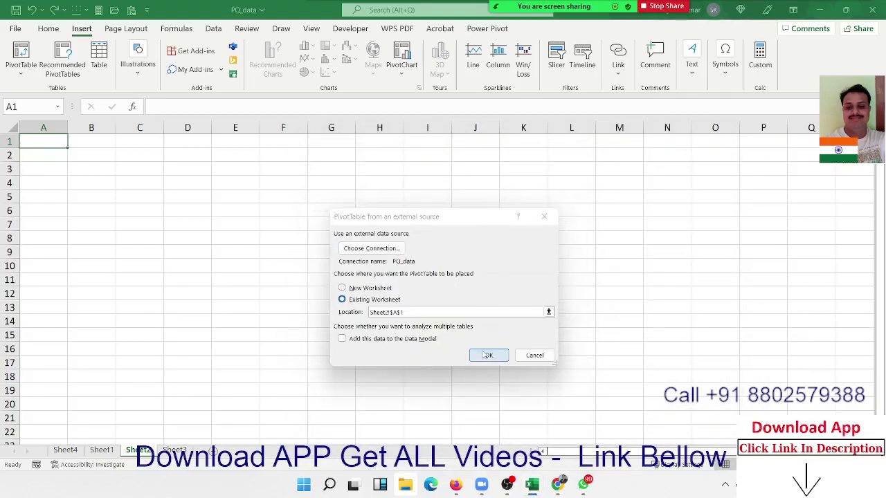
click(486, 355)
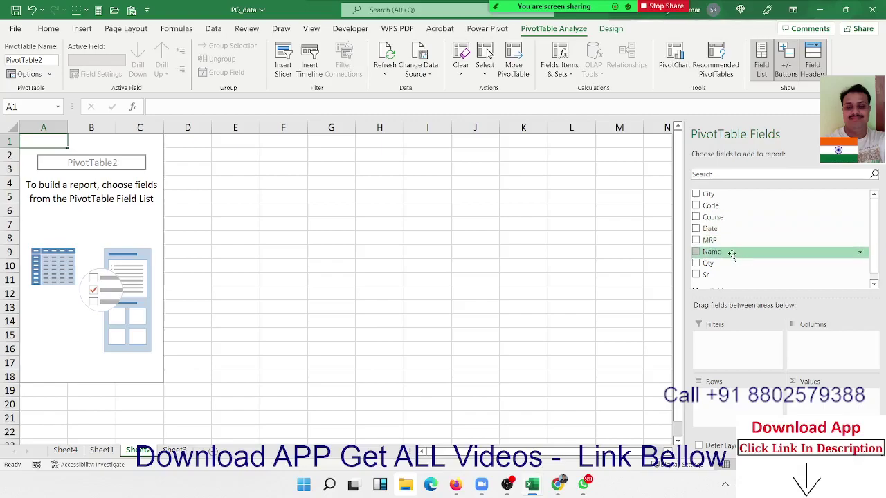
- Sum Qty by Name in the external pivot (Grand Total 8423), then return to Sheet1
drag(732, 256, 734, 392)
mouse_move(716, 266)
mouse_down()
mouse_move(759, 347)
mouse_move(824, 419)
mouse_move(817, 410)
mouse_up()
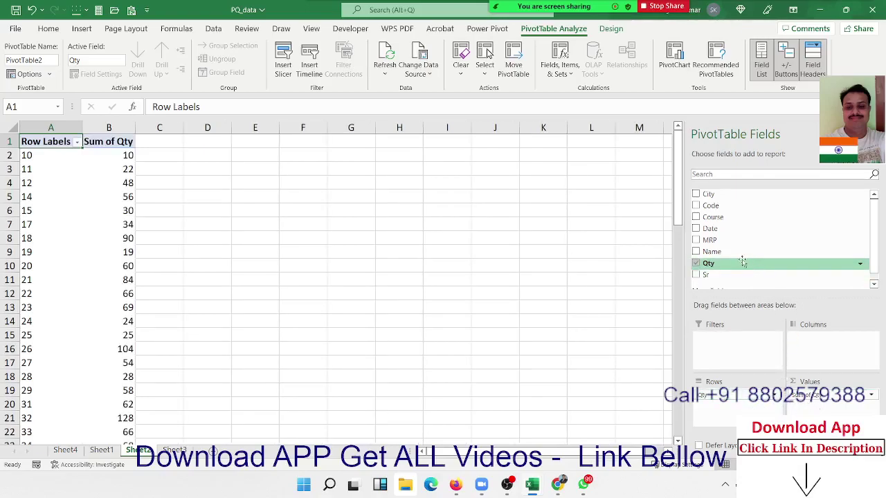
mouse_move(723, 251)
mouse_down()
mouse_move(732, 398)
mouse_move(732, 277)
mouse_up()
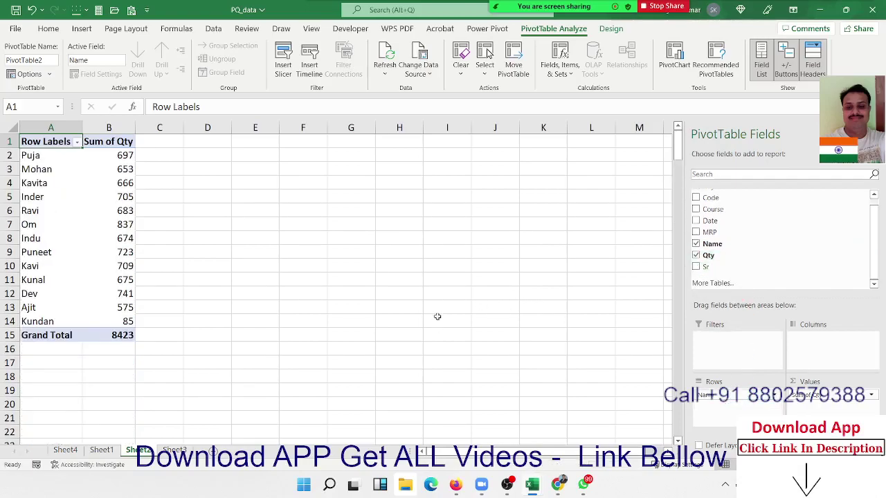
click(112, 452)
click(84, 405)
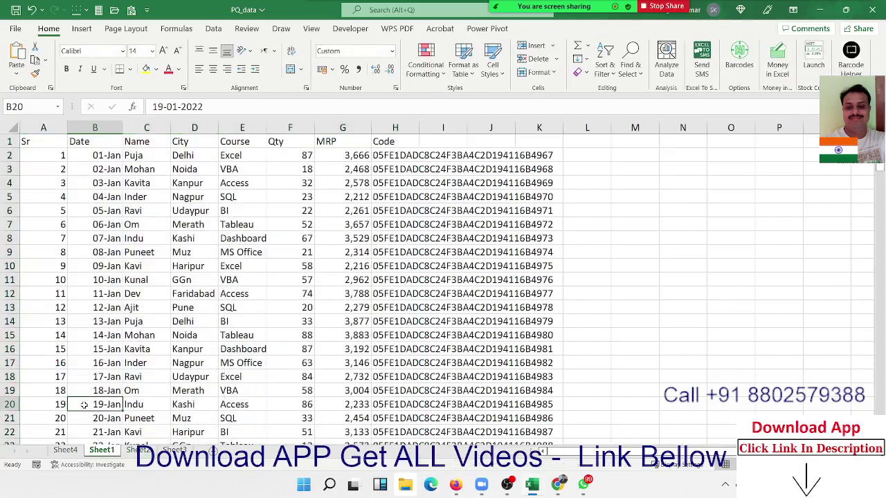
- Add row 168 with Sr 167, filling the other columns from the previous record
key(ctrl+Down)
key(Down)
key(Left)
text(1)
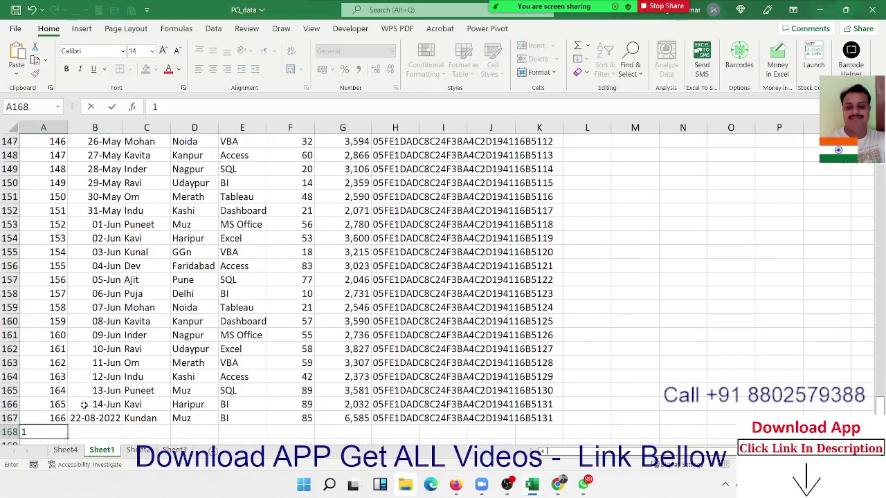
text(67)
key(Tab)
key(shift+Right)
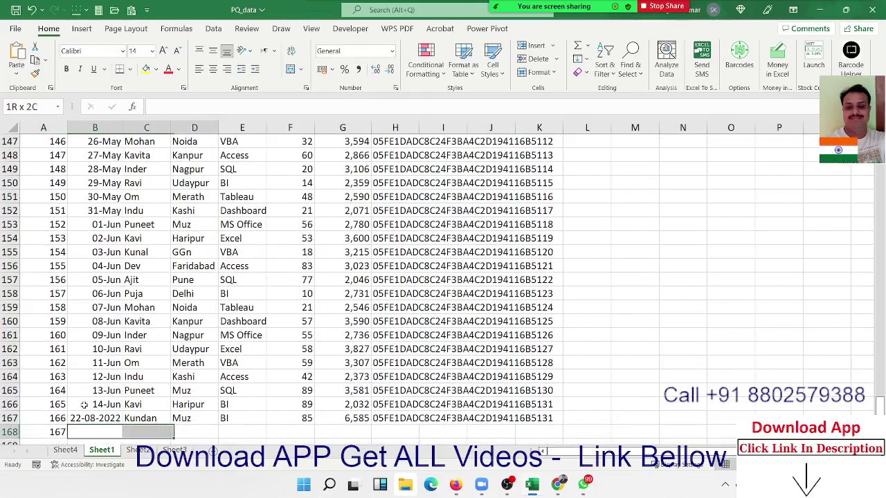
key(shift+Right)
key(shift+Right)
key(shift+Right)
key(shift+Right)
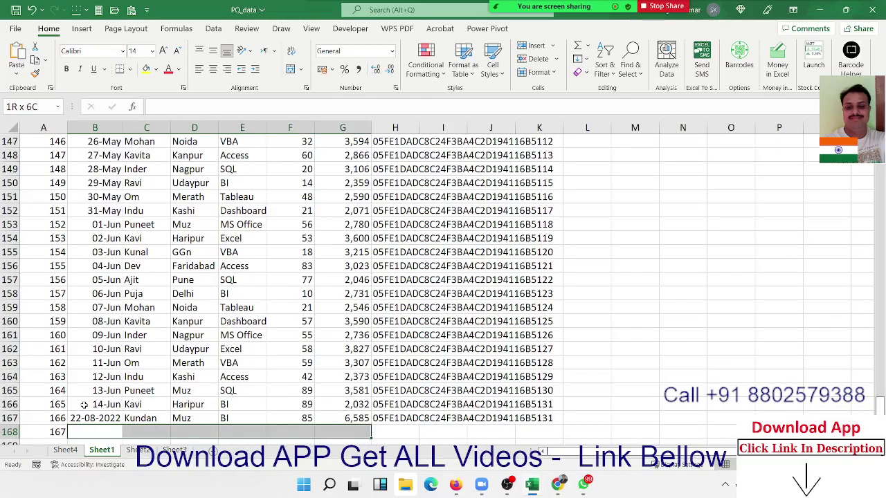
key(shift+Right)
key(ctrl+d)
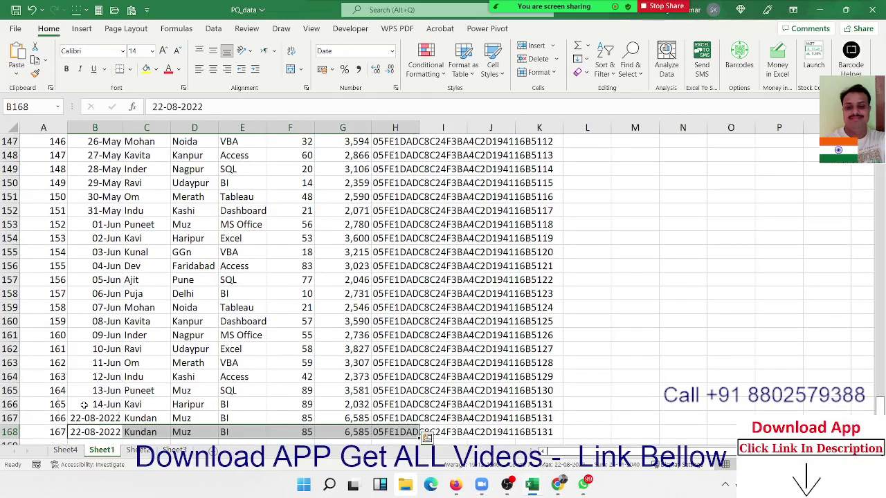
- Refresh the Sheet4 pivot several times; it still shows a Grand Total of 8423
click(67, 450)
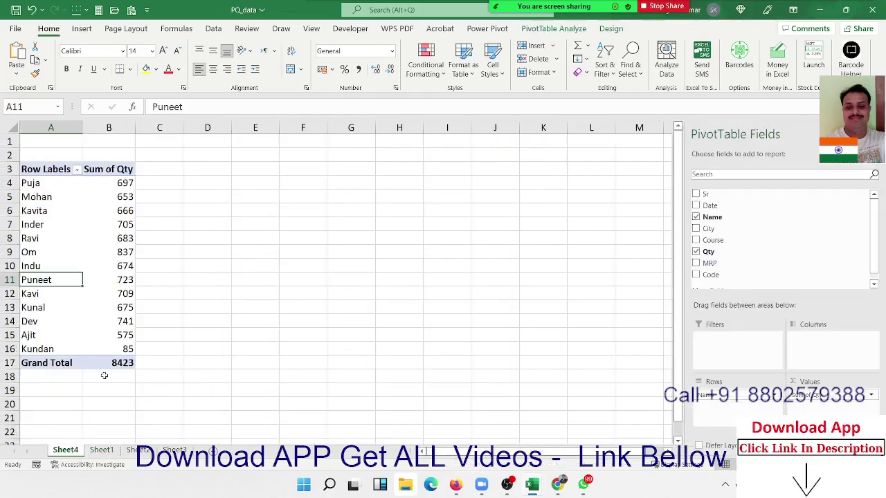
click(123, 350)
right_click(125, 285)
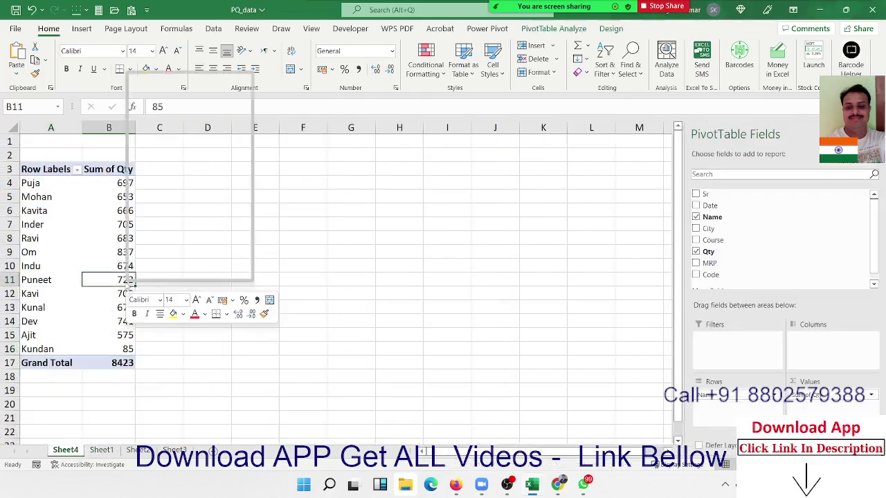
click(157, 152)
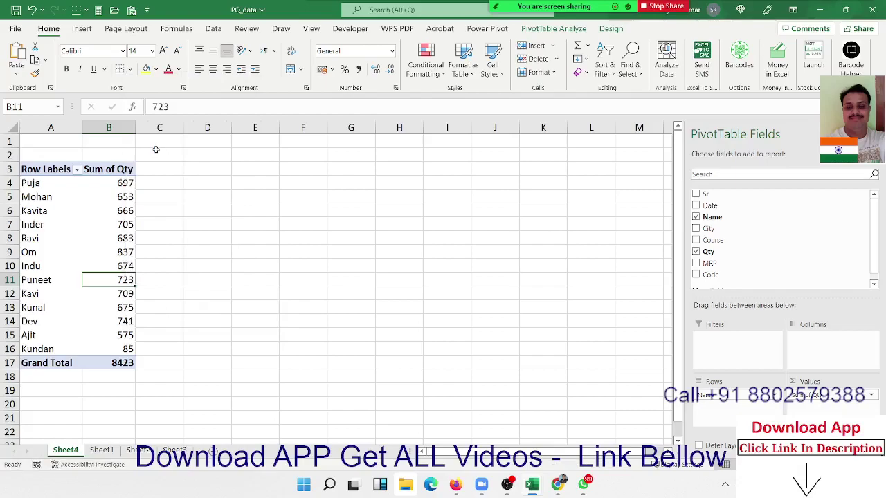
click(122, 238)
right_click(132, 197)
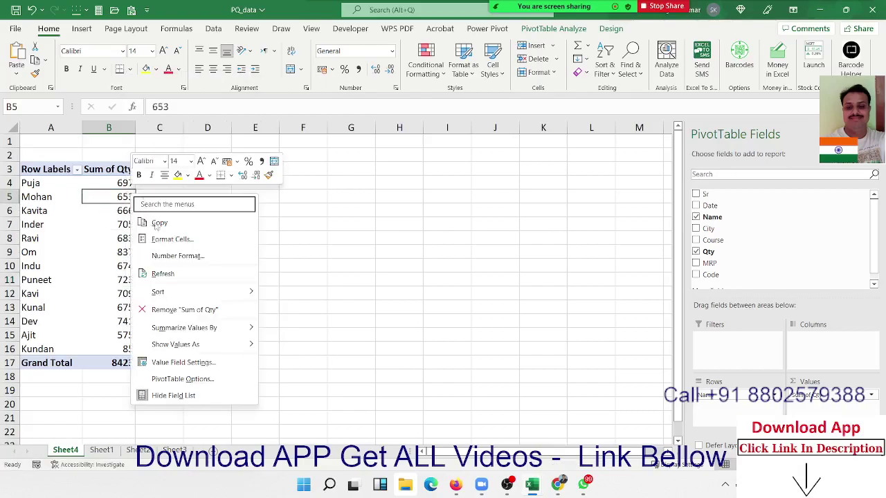
click(165, 275)
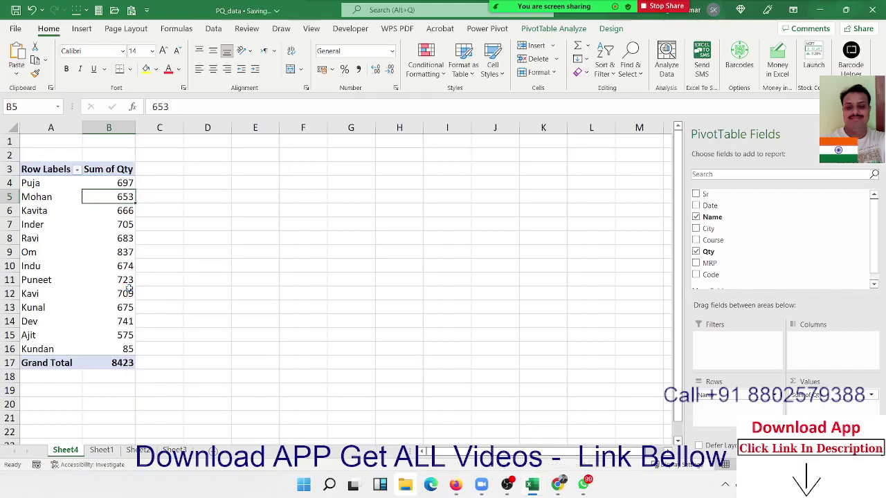
click(127, 281)
right_click(127, 281)
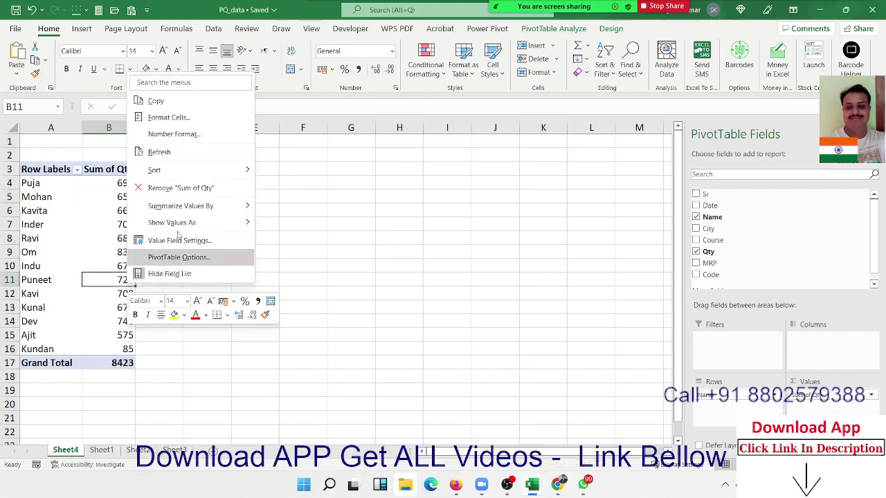
click(187, 153)
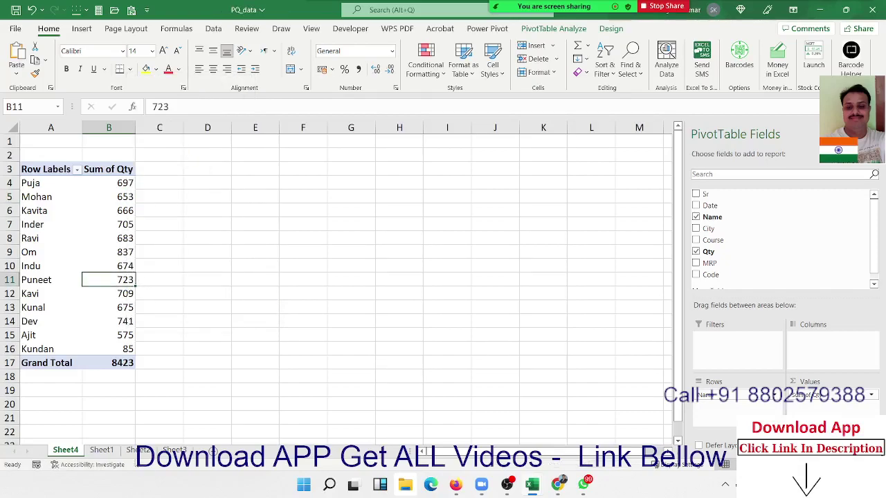
- Refresh the external Sheet2 pivot so the new name shows 170 and the total reaches 8508
click(101, 450)
click(138, 450)
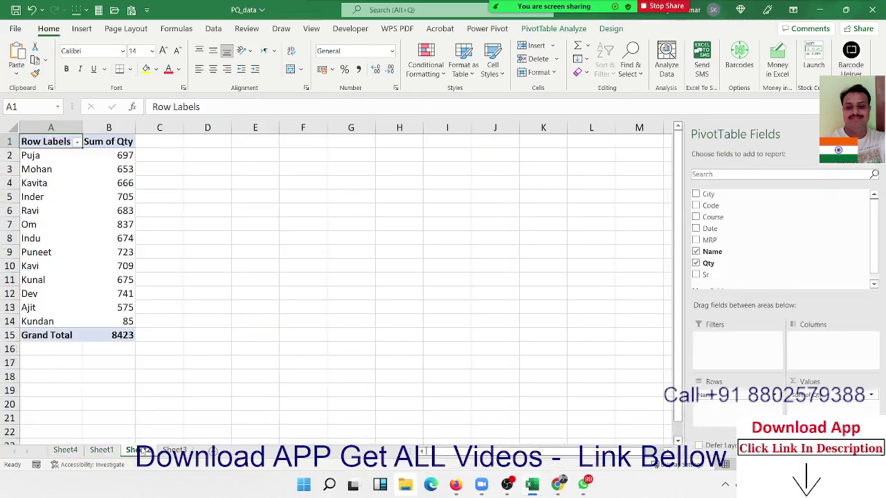
right_click(90, 239)
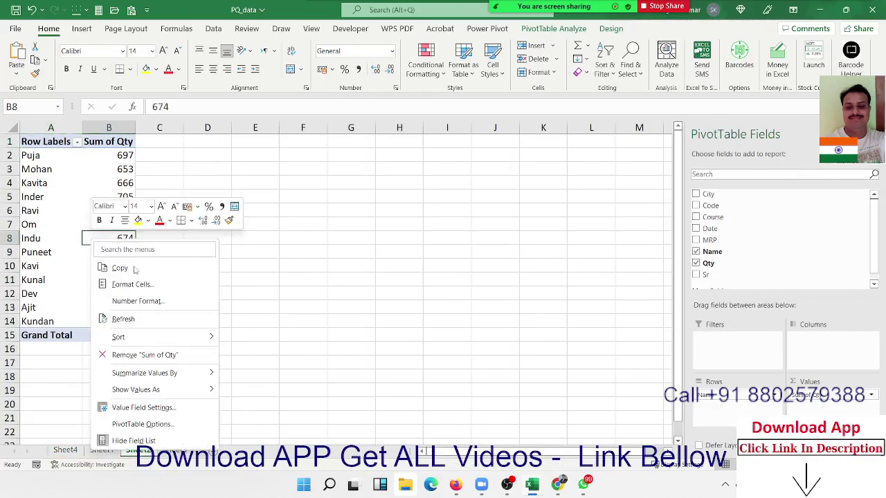
click(130, 285)
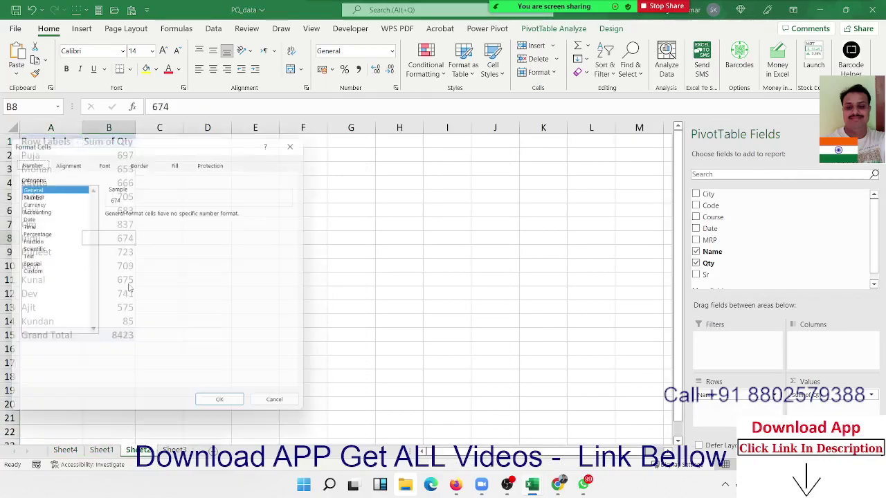
click(280, 407)
right_click(63, 238)
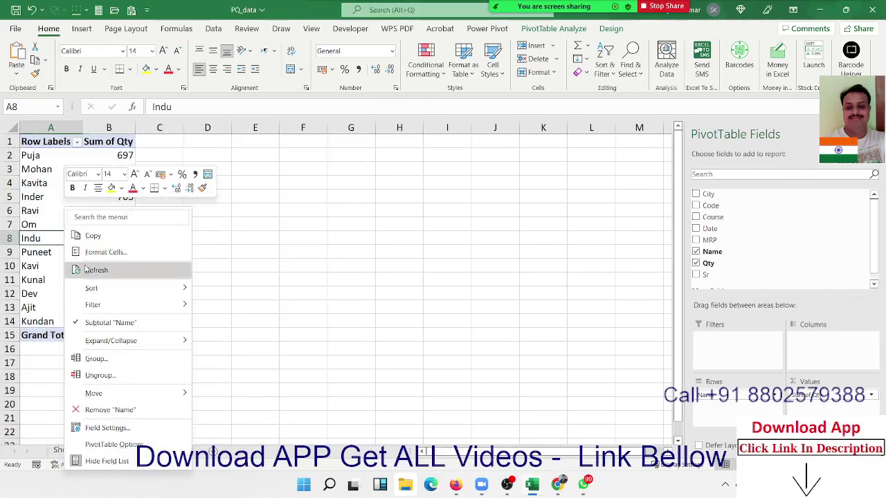
click(96, 270)
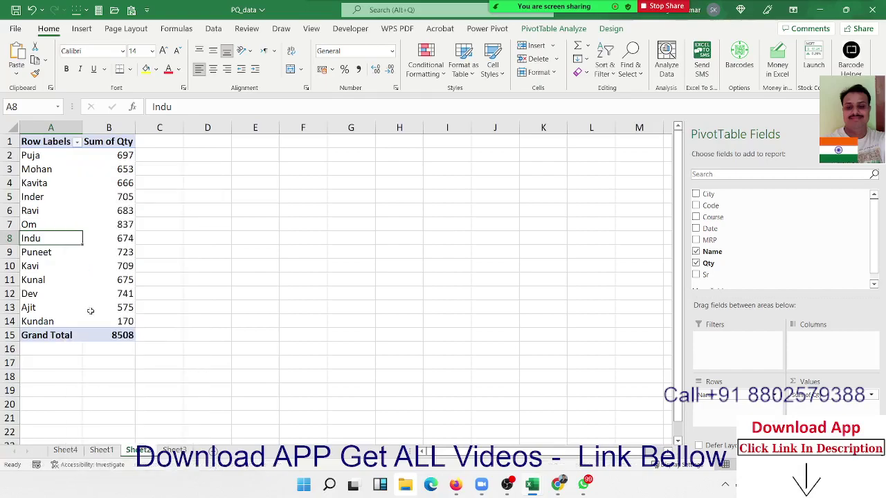
click(119, 324)
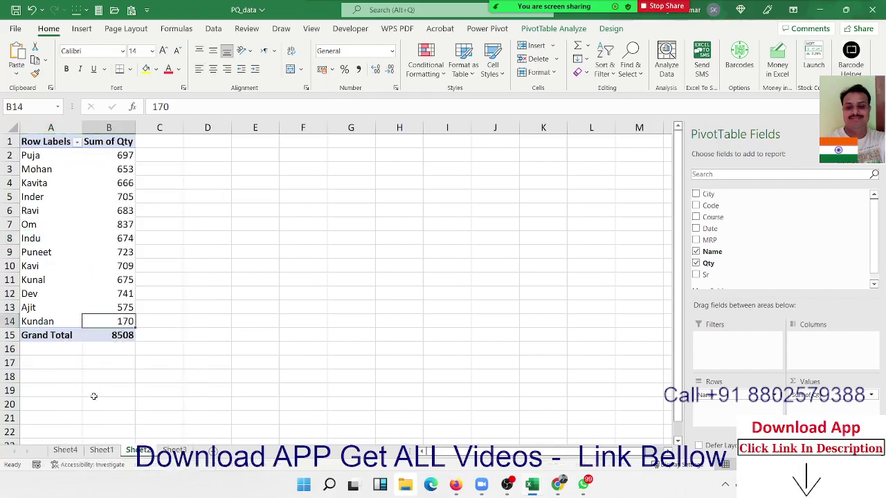
click(66, 451)
- Delete Sheet4 with its outdated 8423-total pivot, then return to the Sheet2 pivot
right_click(67, 451)
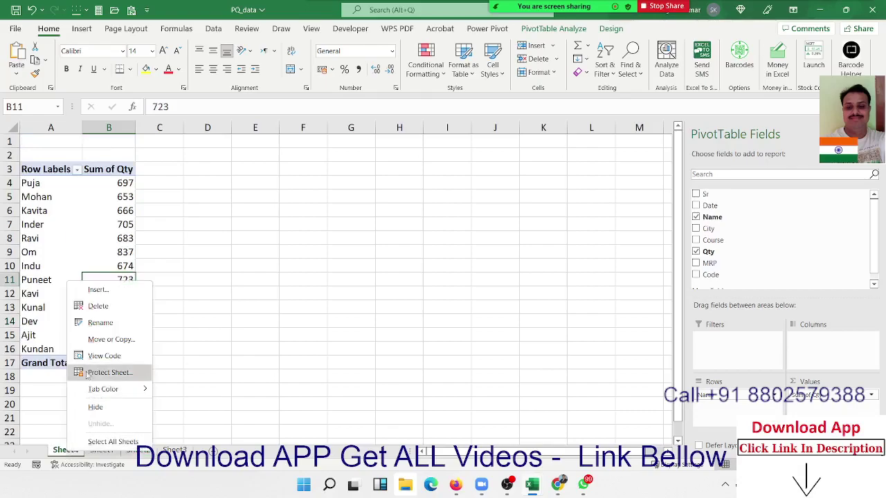
click(146, 306)
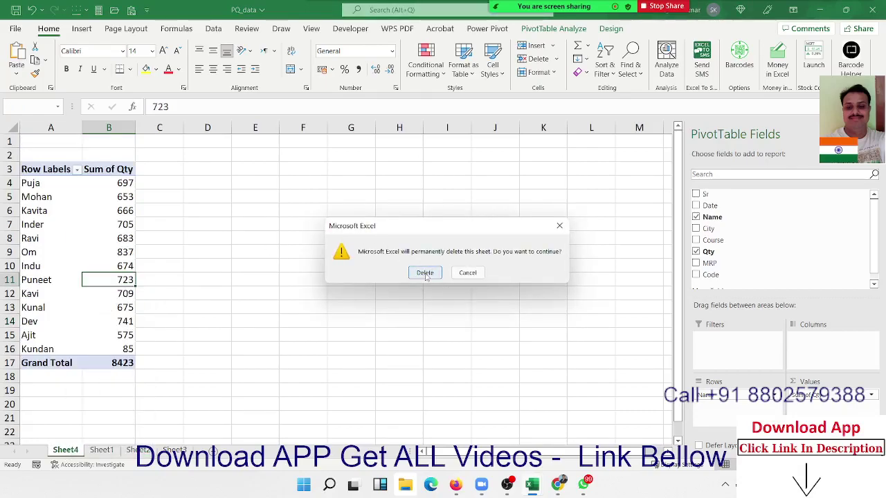
click(422, 274)
click(102, 451)
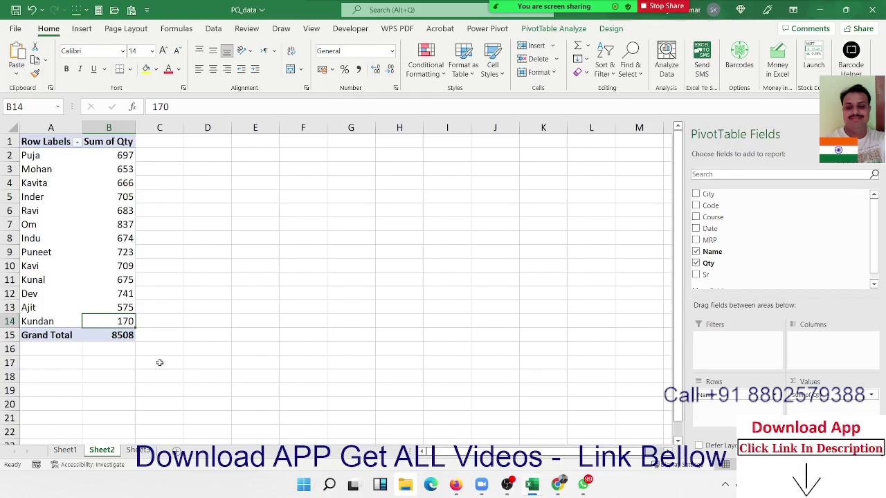
- Refresh all external data, then inspect the PQ_data connection's definition and source file path
click(213, 28)
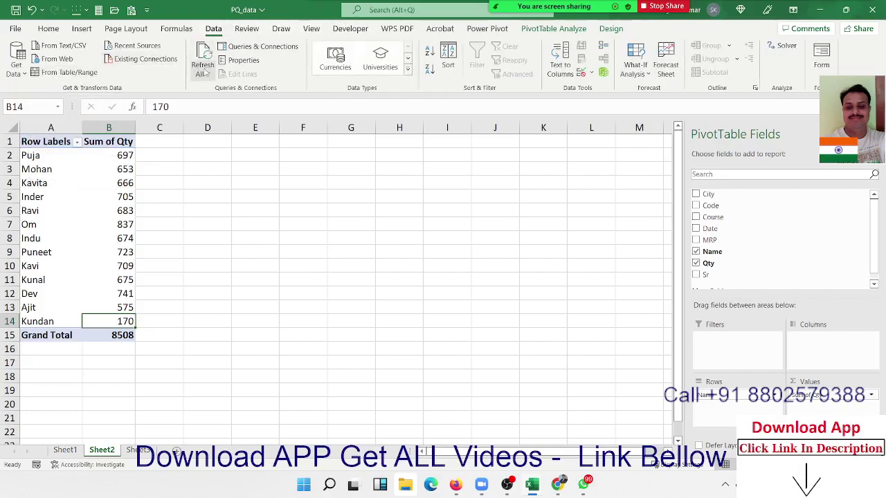
click(203, 59)
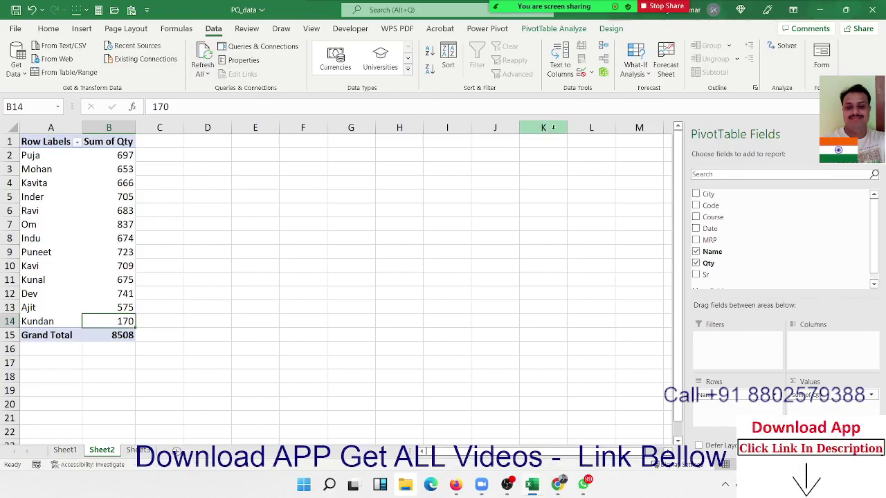
click(262, 47)
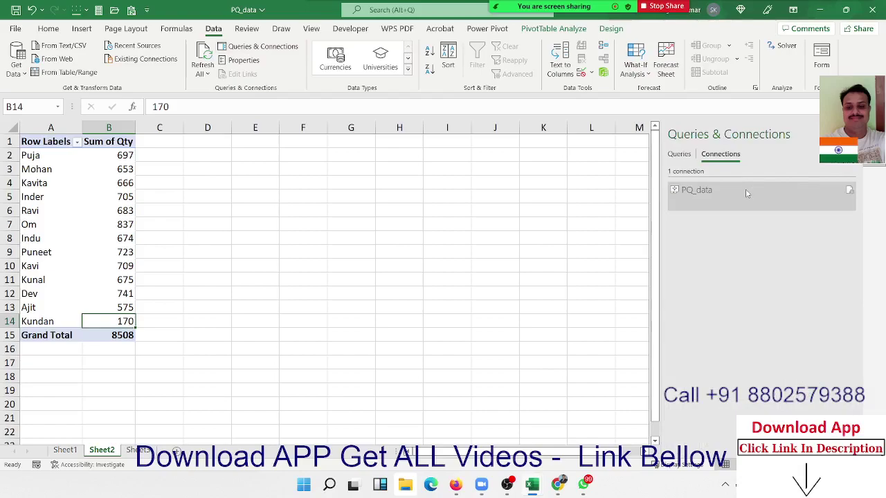
right_click(745, 189)
click(775, 220)
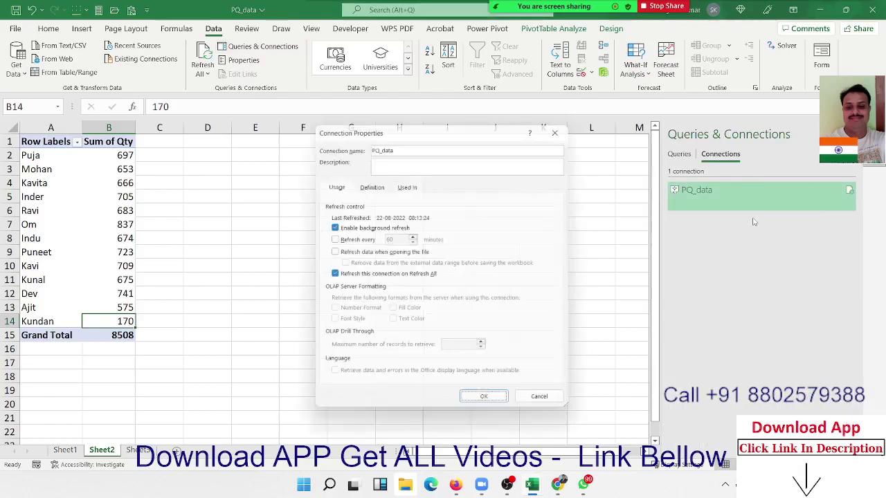
click(358, 185)
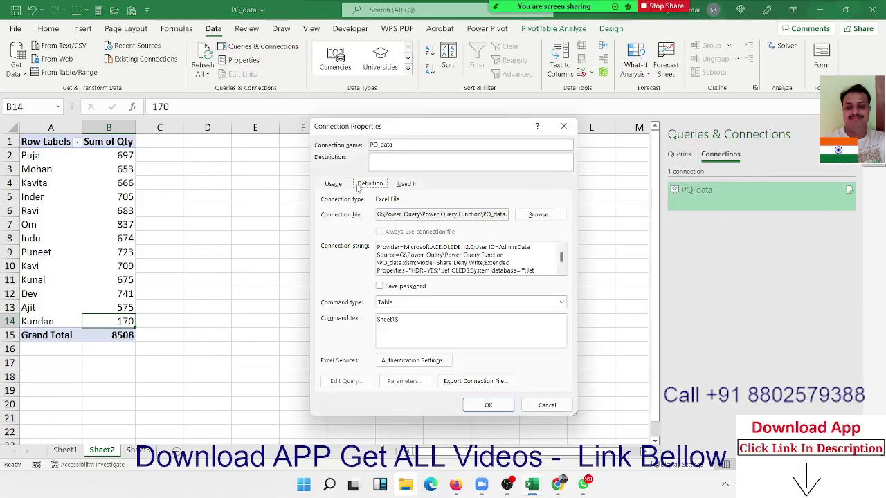
double_click(413, 215)
triple_click(414, 215)
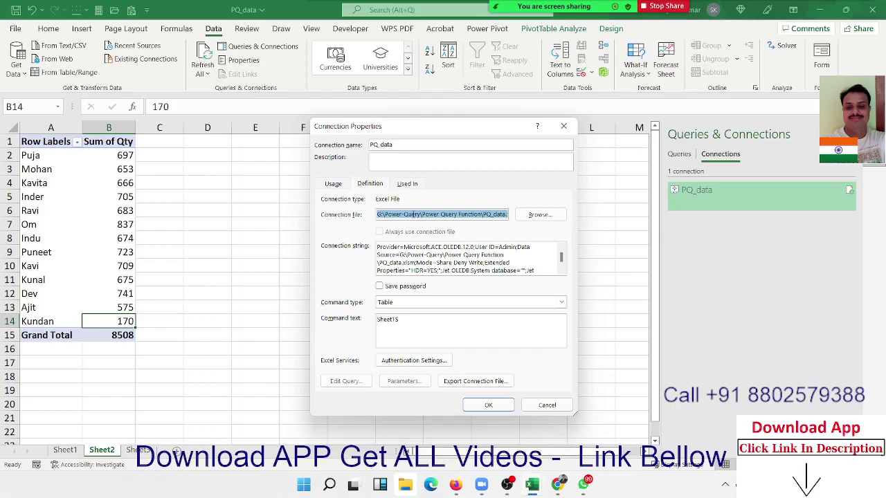
key(Escape)
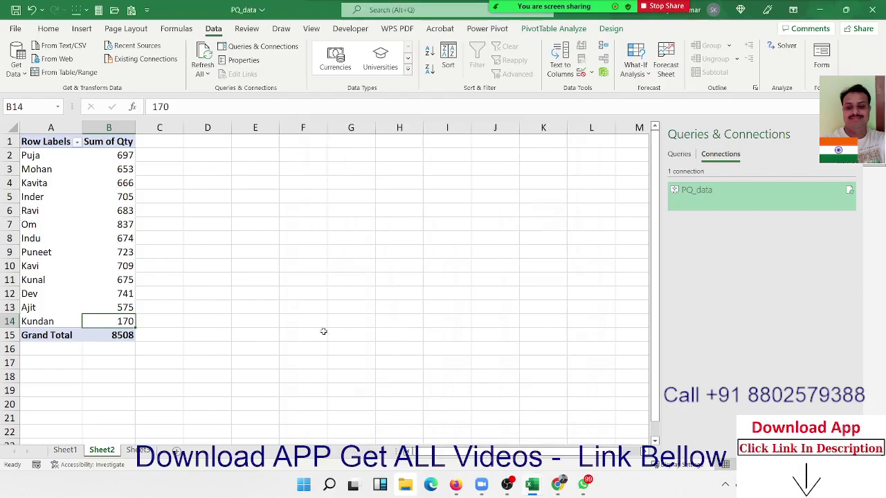
- Delete Sheet2 along with its external pivot table
click(69, 450)
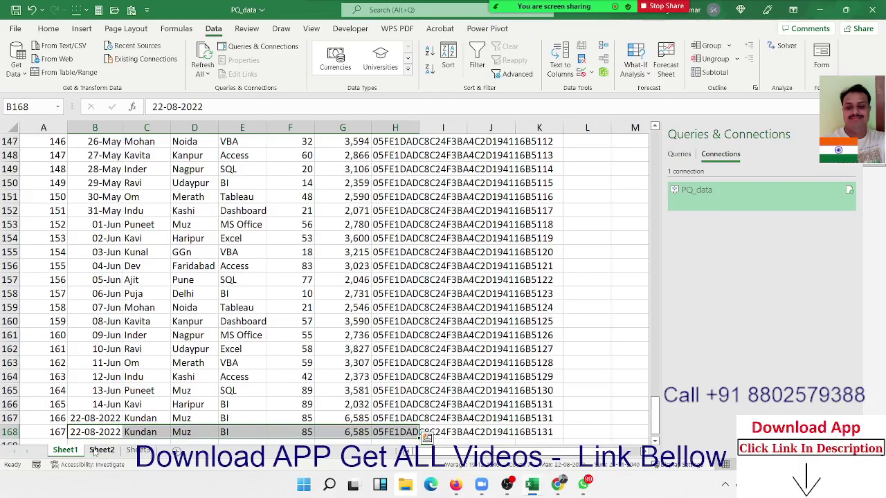
click(100, 451)
right_click(101, 450)
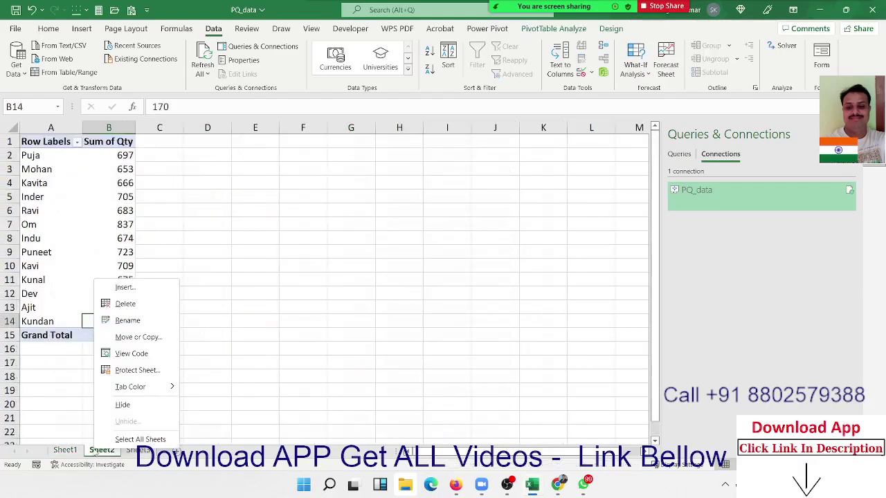
click(134, 306)
click(424, 273)
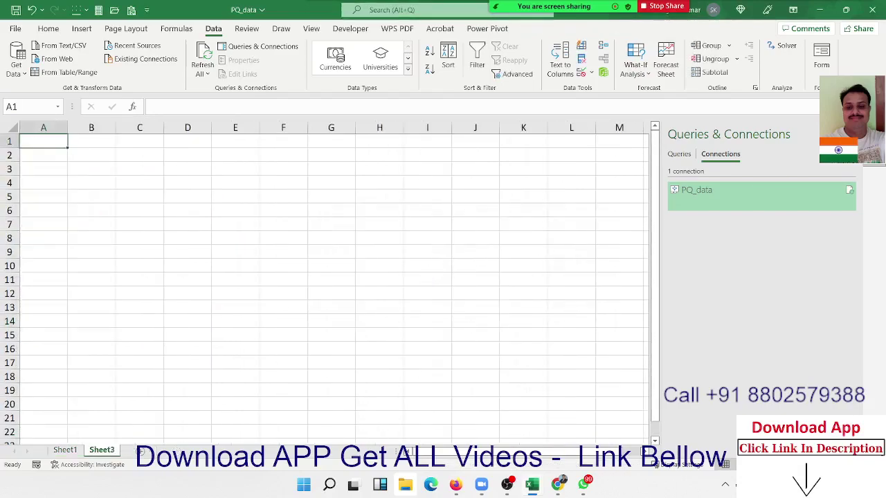
- Close the Queries & Connections pane and select a Code value in row 152 on Sheet1
click(874, 134)
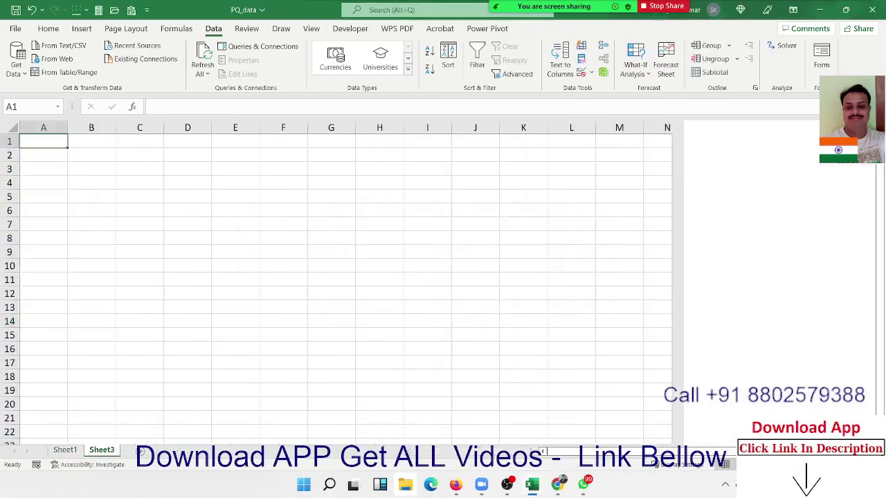
click(66, 450)
click(389, 211)
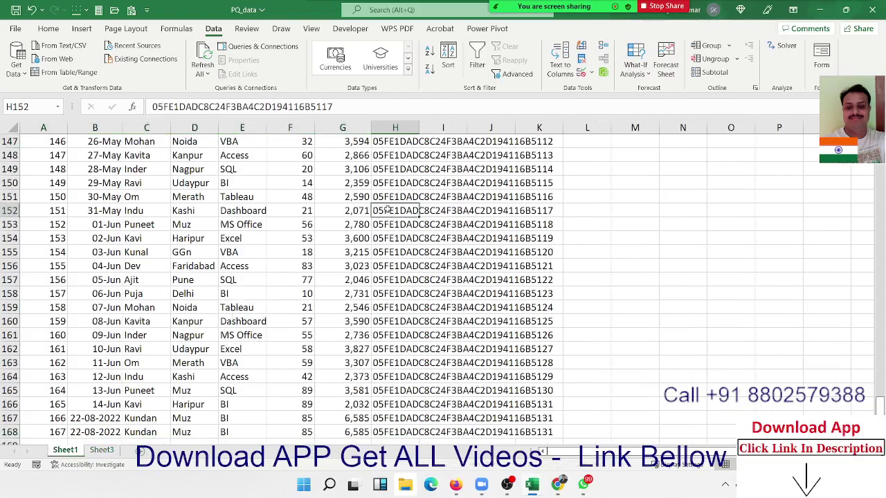
key(ctrl+Up)
key(Right)
key(Right)
key(Right)
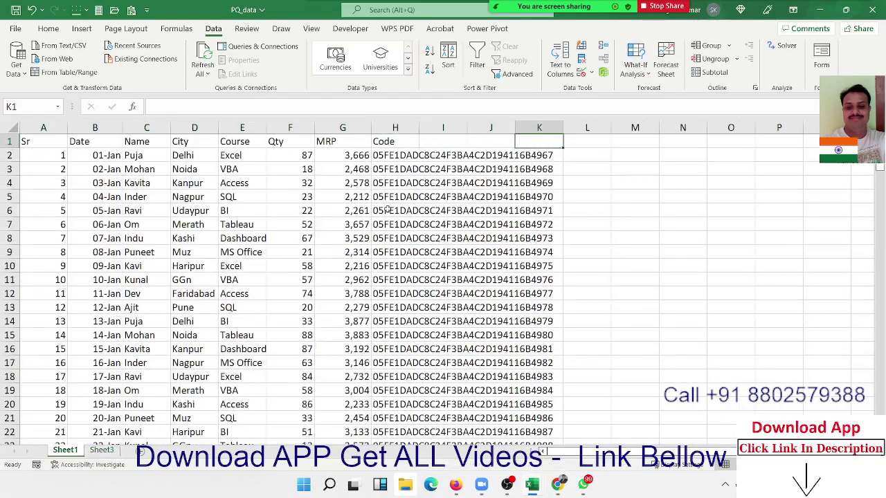
key(Left)
key(Left)
key(Left)
key(Left)
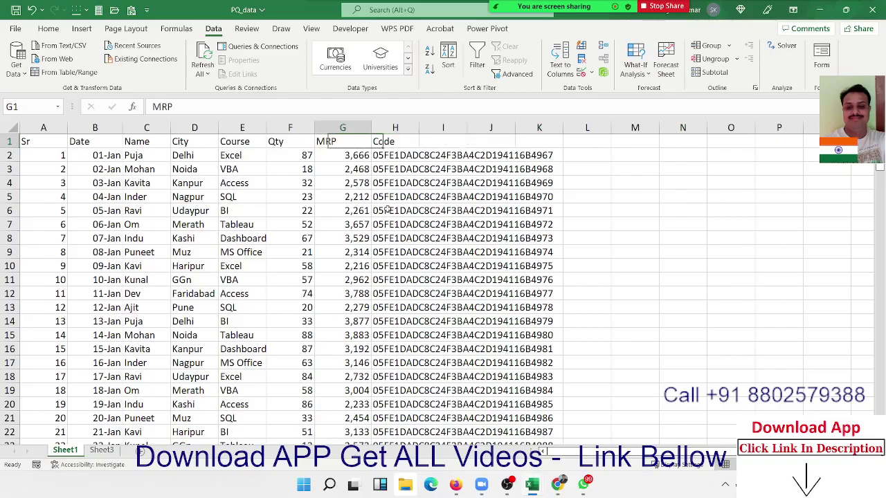
key(ctrl+Down)
key(Down)
key(ctrl+Up)
key(ctrl+Up)
key(Right)
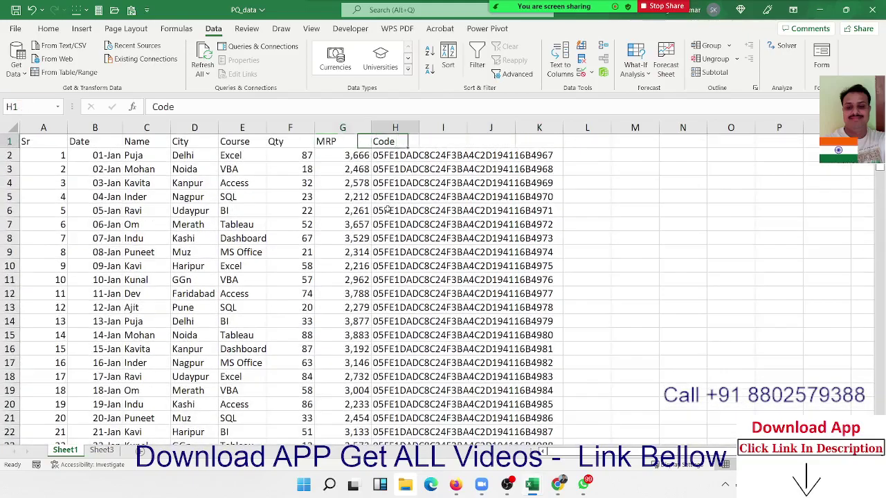
key(shift+Right)
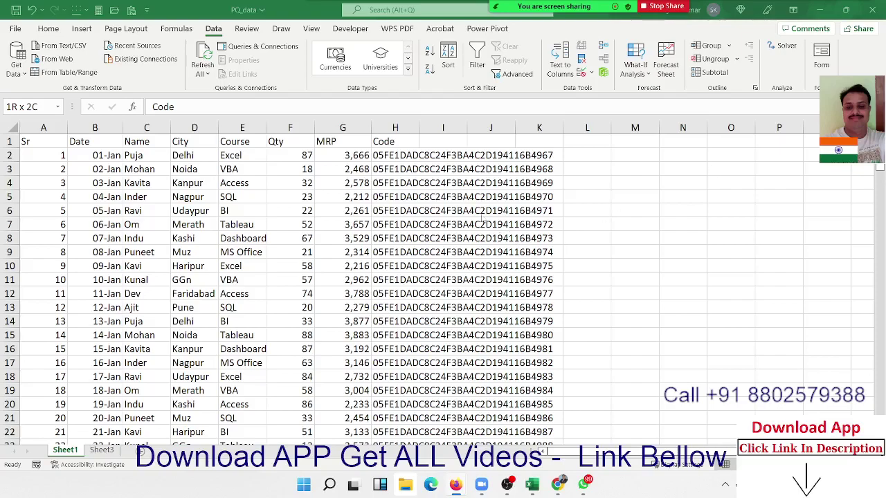
click(416, 170)
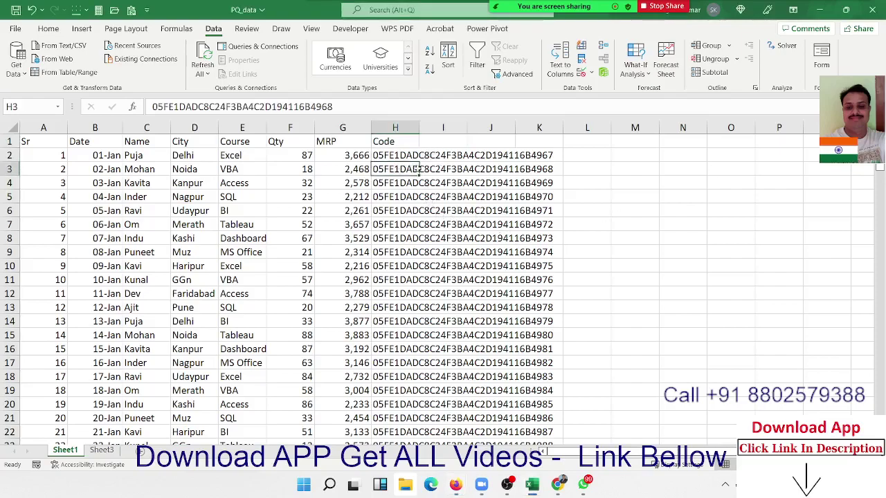
click(622, 170)
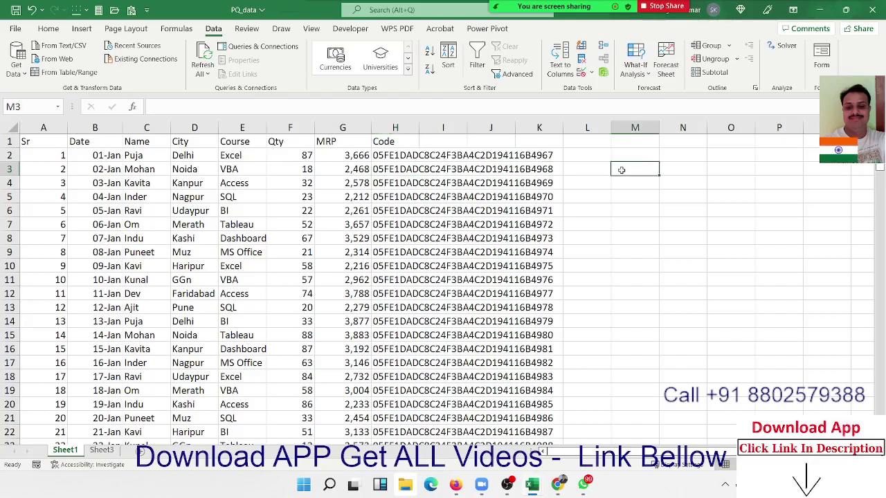
- In M3, begin =OFFSET(A1,0,0,COUNTA(A:A) with the row count taken from column A
text(=off)
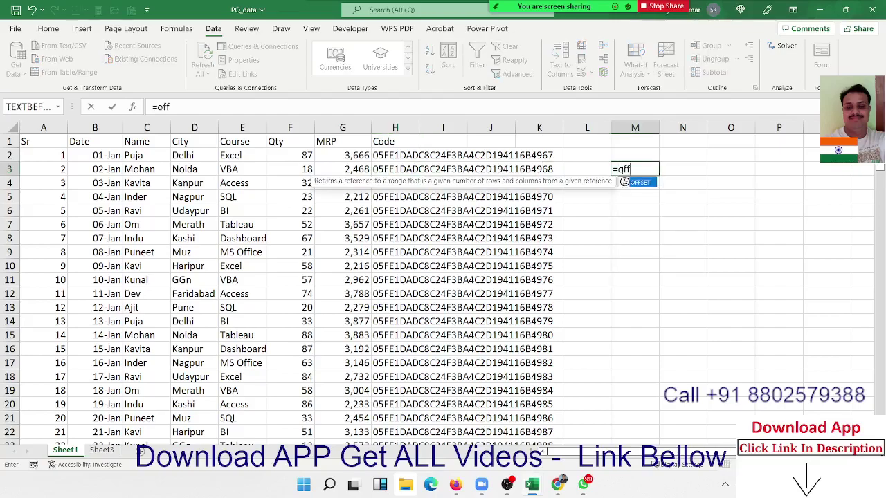
key(Tab)
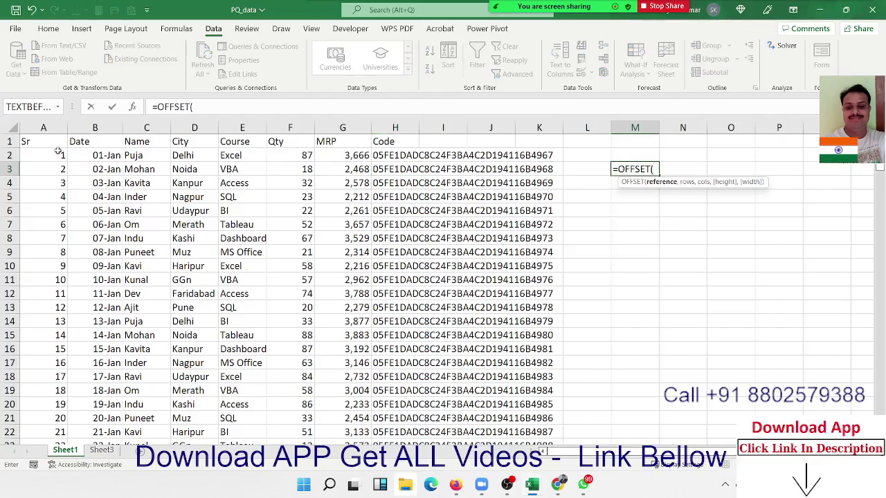
click(54, 147)
text(,)
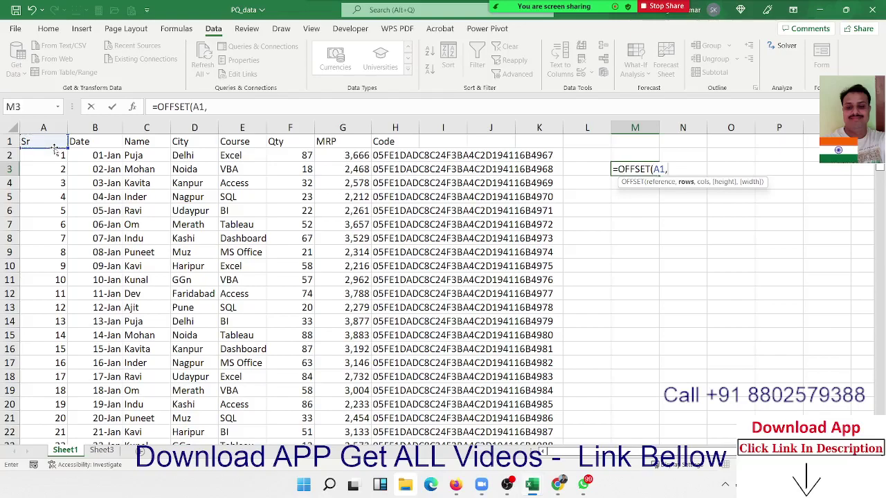
text(0,)
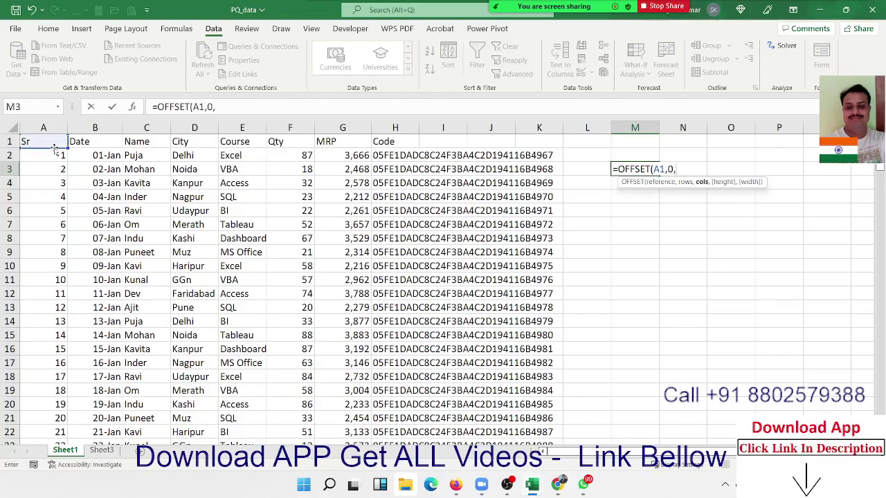
text(0,)
text(coun)
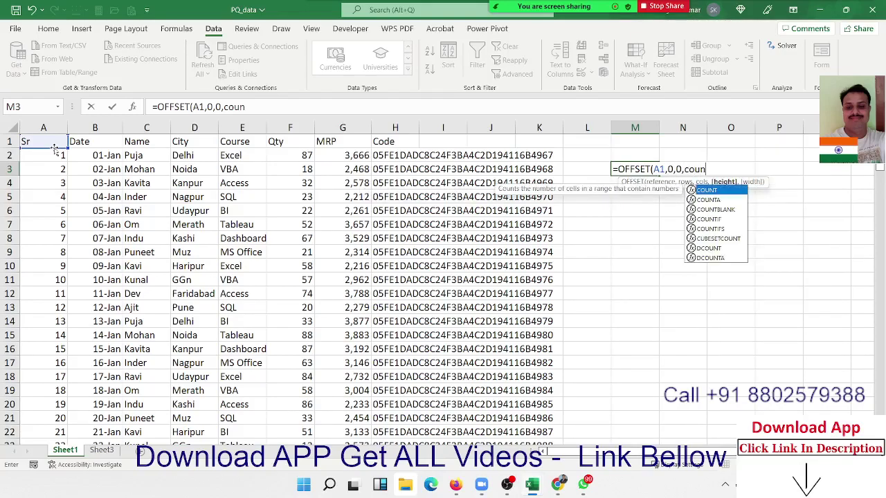
key(Down)
key(Tab)
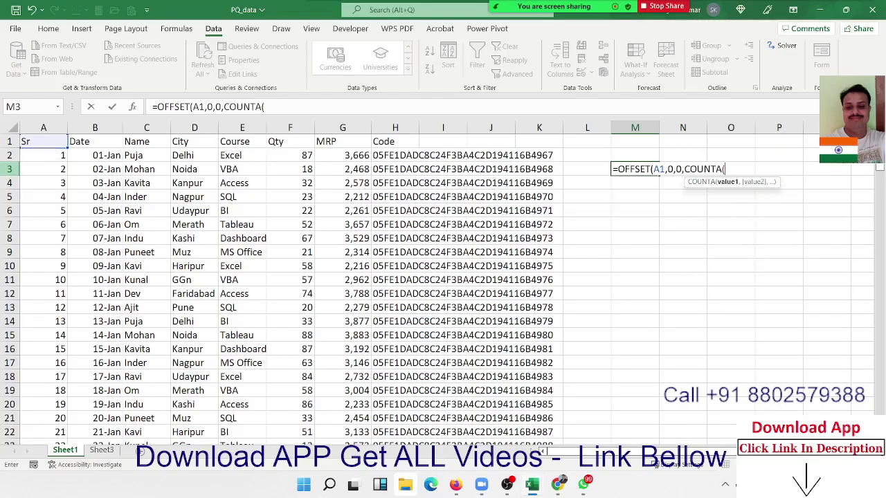
click(60, 128)
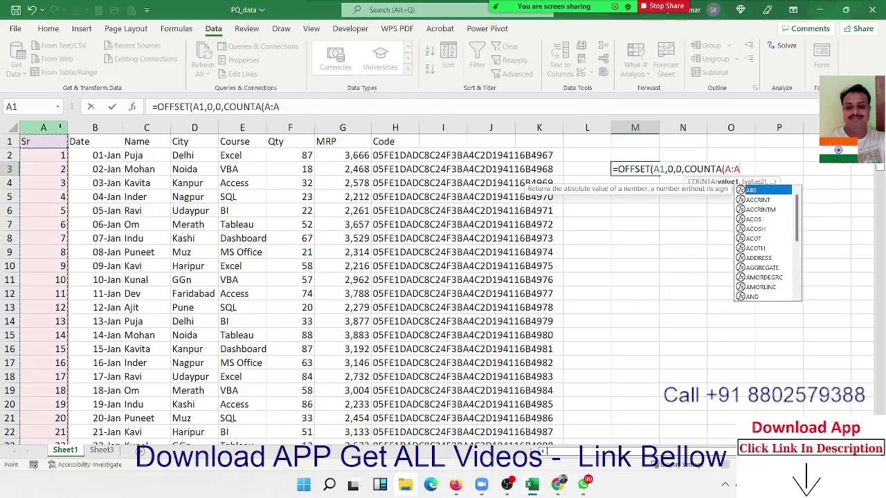
- Add COUNTA(1:1) as the width and enter the formula to spill the data table
text(),)
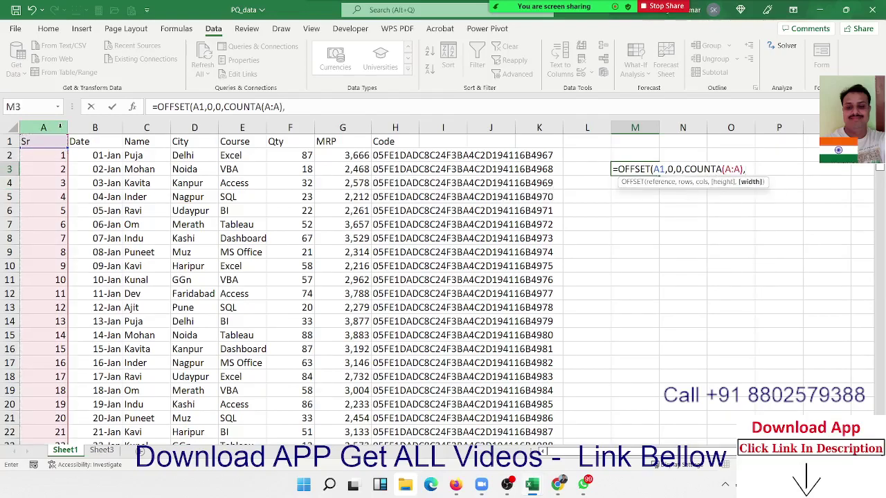
text(coun)
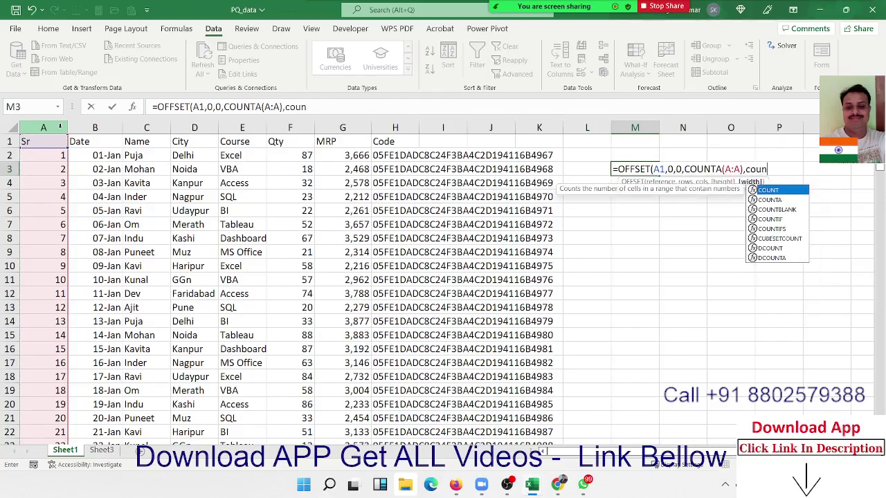
key(Down)
key(Tab)
key(Left)
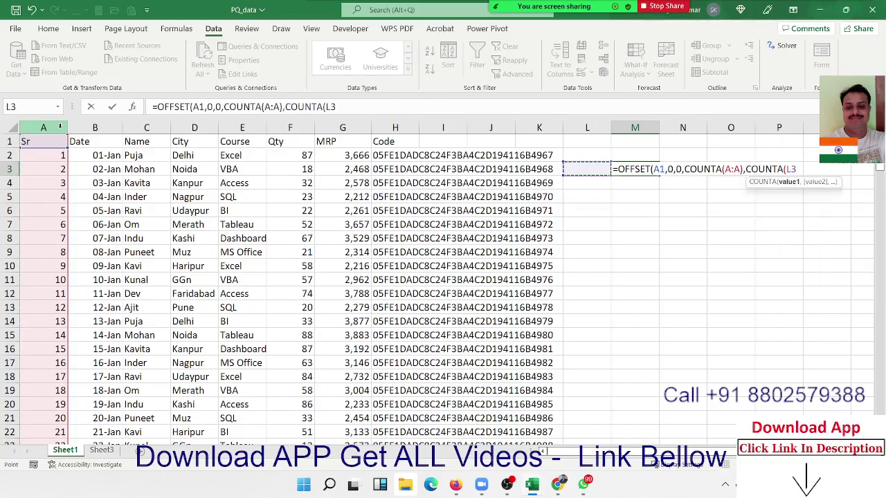
key(Left)
key(Left)
key(Up)
key(Up)
key(shift+space)
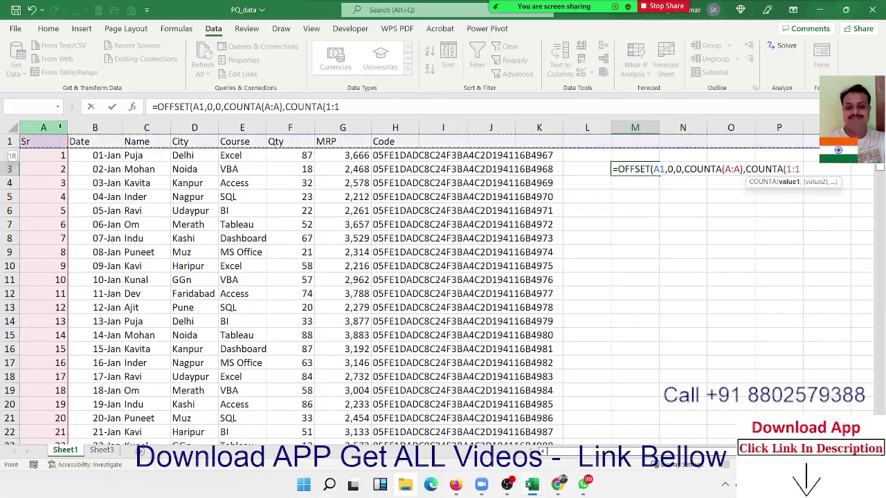
text())
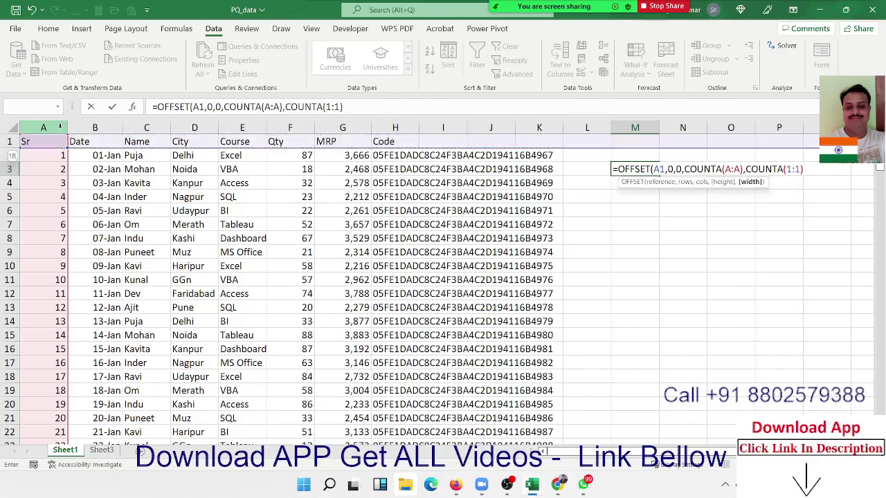
text())
key(Return)
- Change M3 to =SUM(OFFSET(A1,0,0,COUNTA(A:A),COUNTA(1:1))), returning 7985791
key(Up)
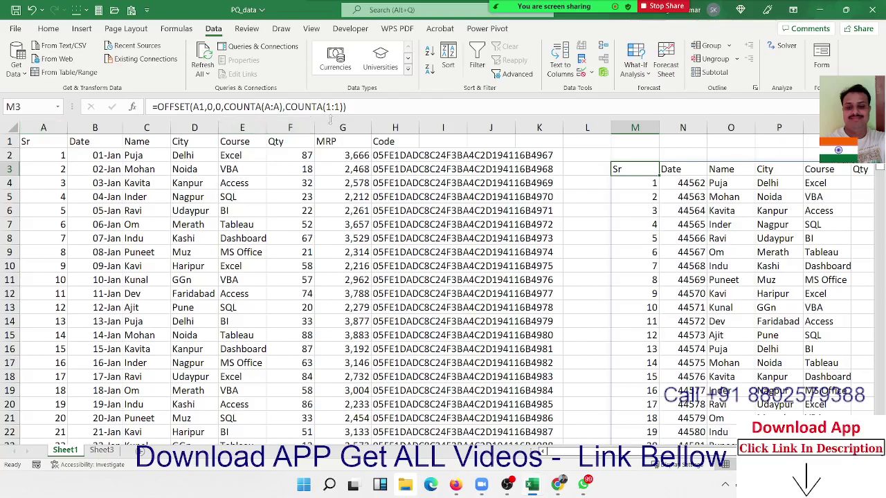
drag(346, 107, 305, 106)
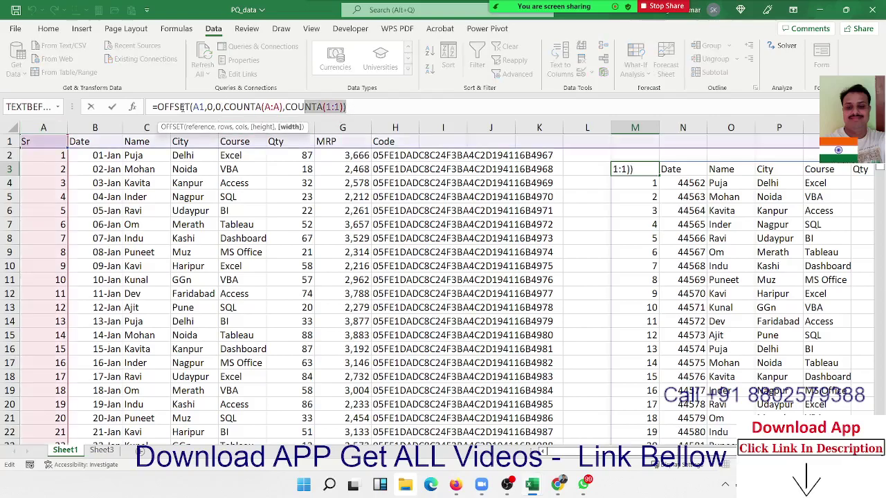
click(157, 107)
text(s)
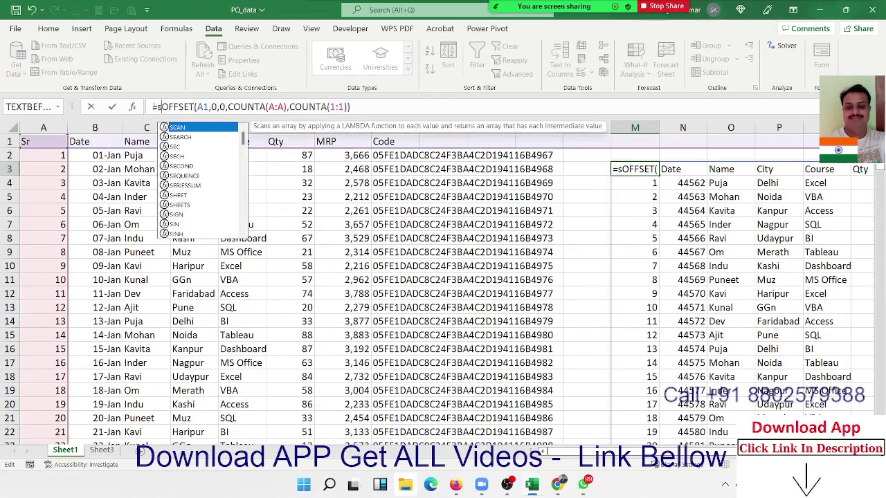
key(BackSpace)
text(s)
text(um)
key(Tab)
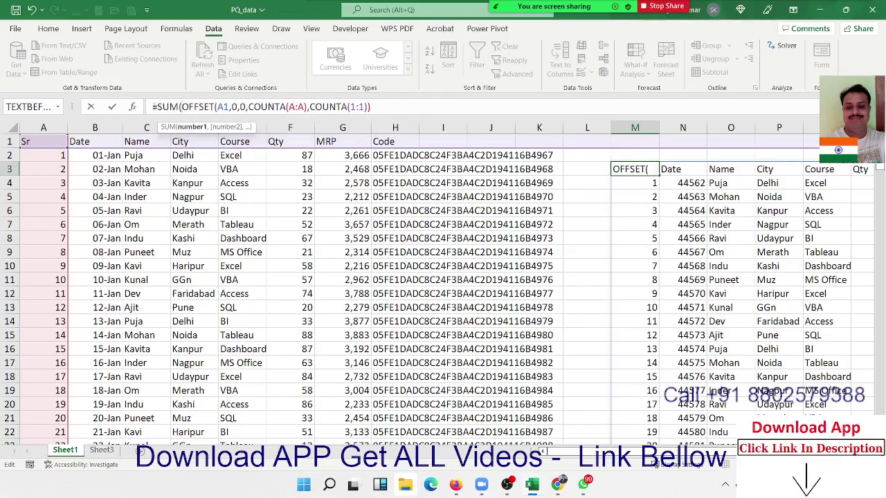
key(Return)
key(Return)
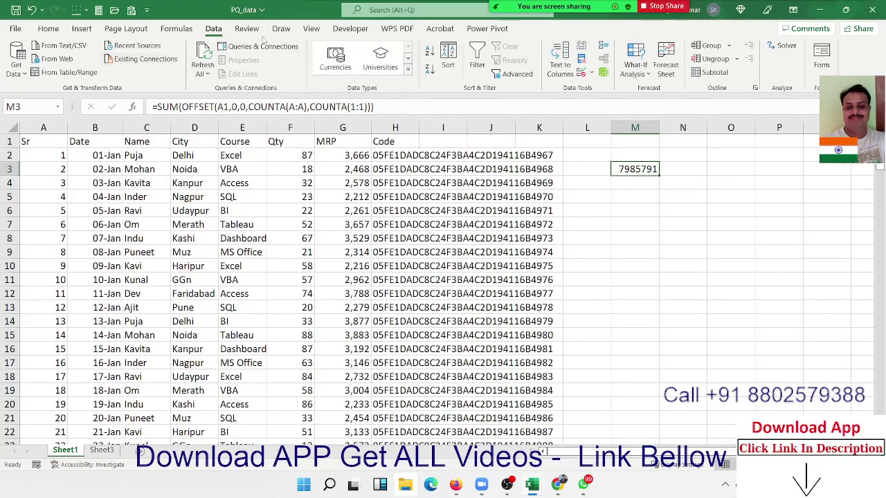
click(181, 30)
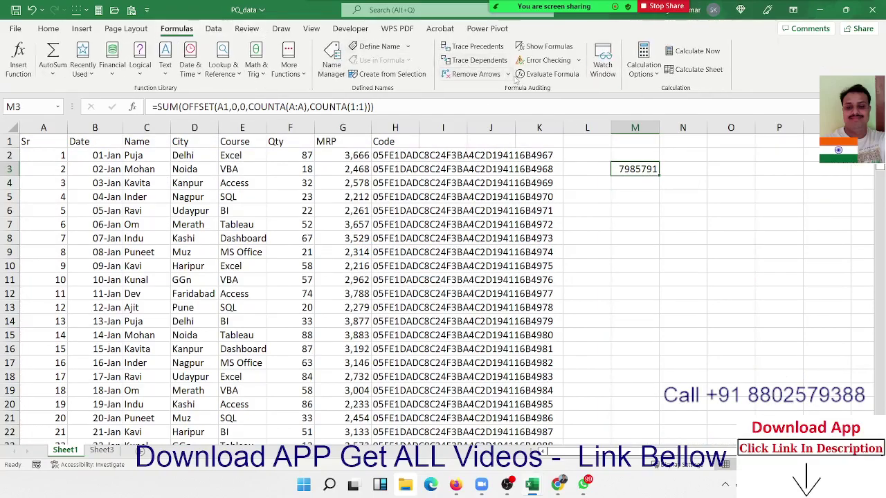
click(547, 74)
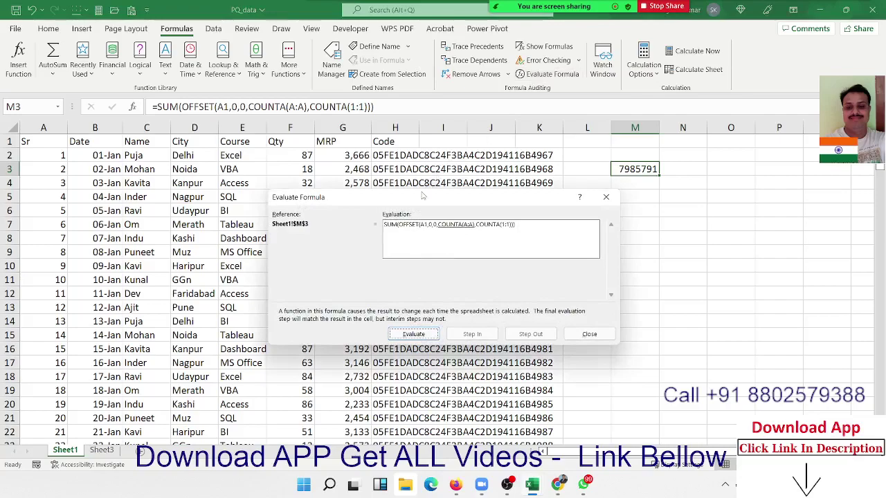
drag(412, 193, 356, 171)
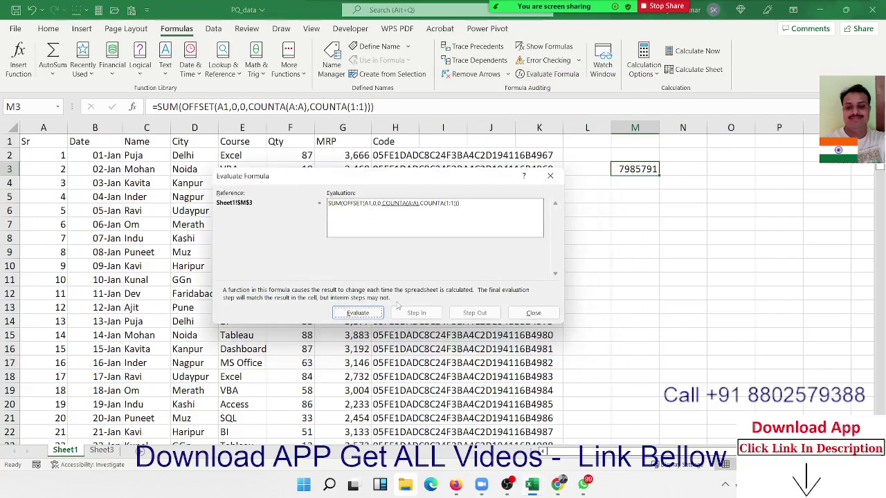
click(358, 313)
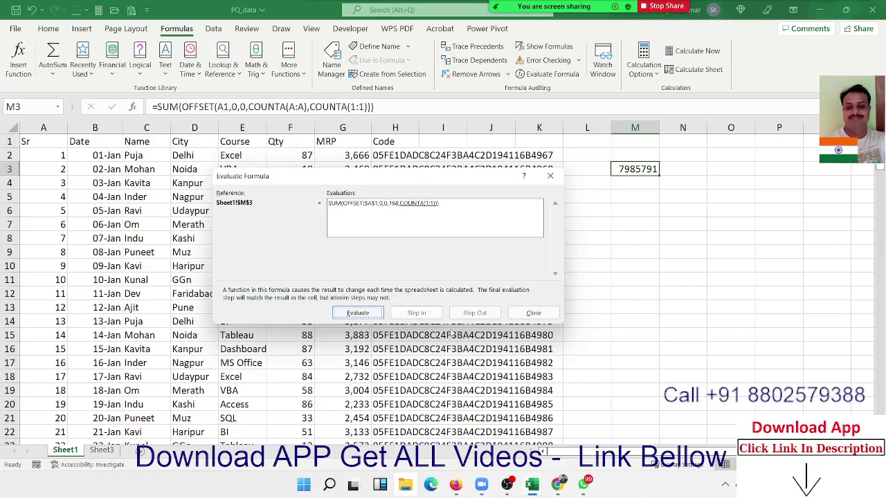
click(358, 313)
click(359, 315)
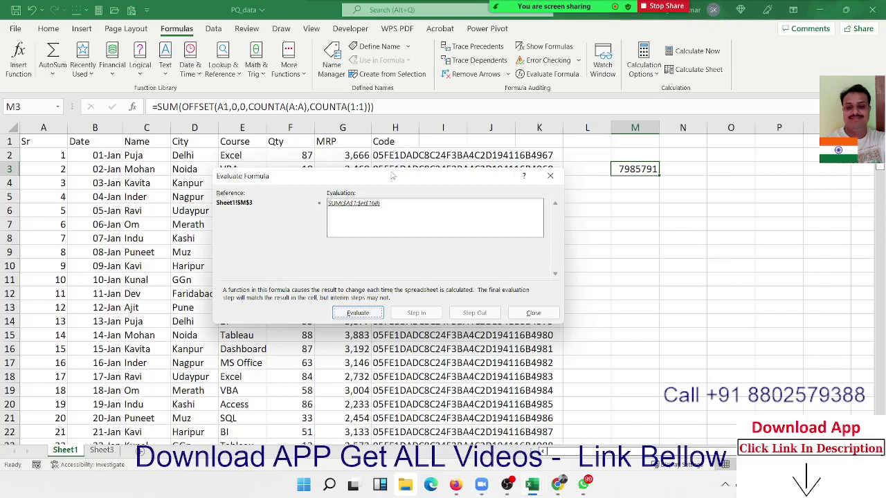
click(532, 313)
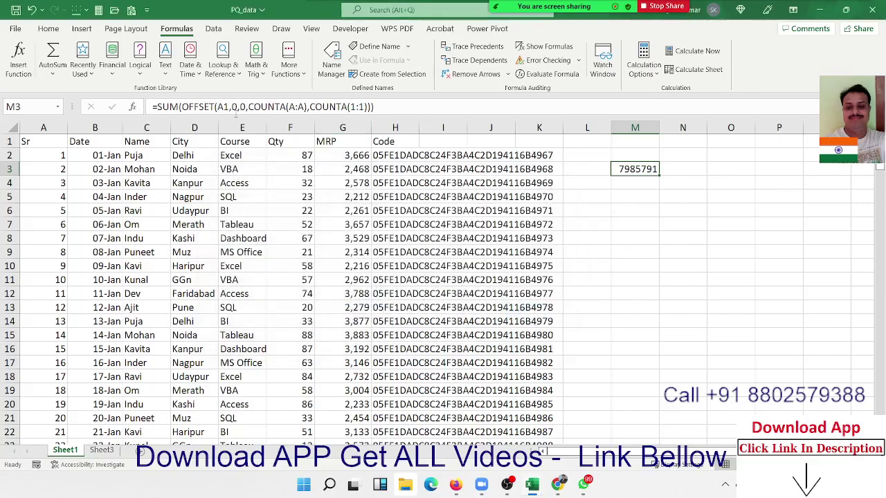
- Copy the OFFSET part of M3's formula and start a new name called DT
drag(182, 107, 375, 107)
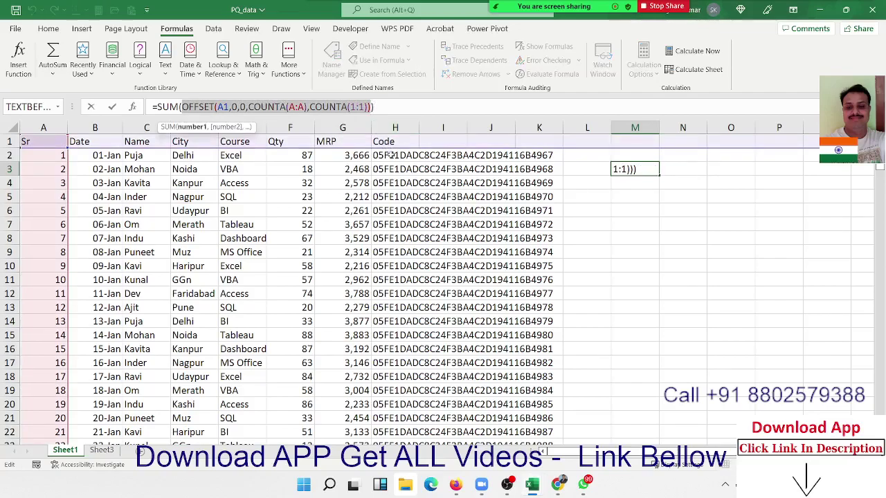
key(Escape)
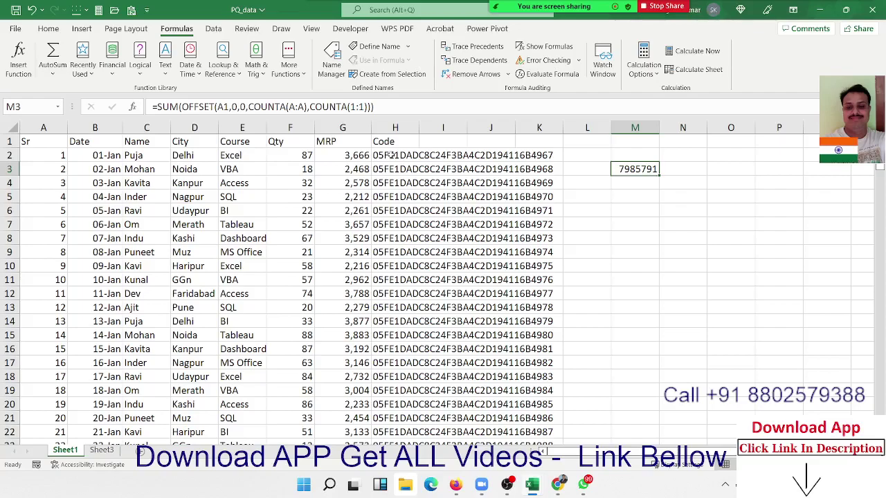
click(626, 220)
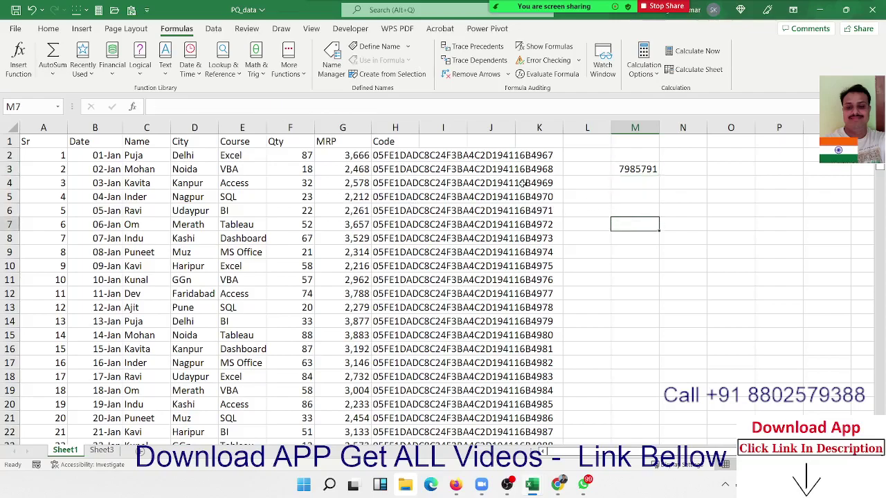
click(374, 46)
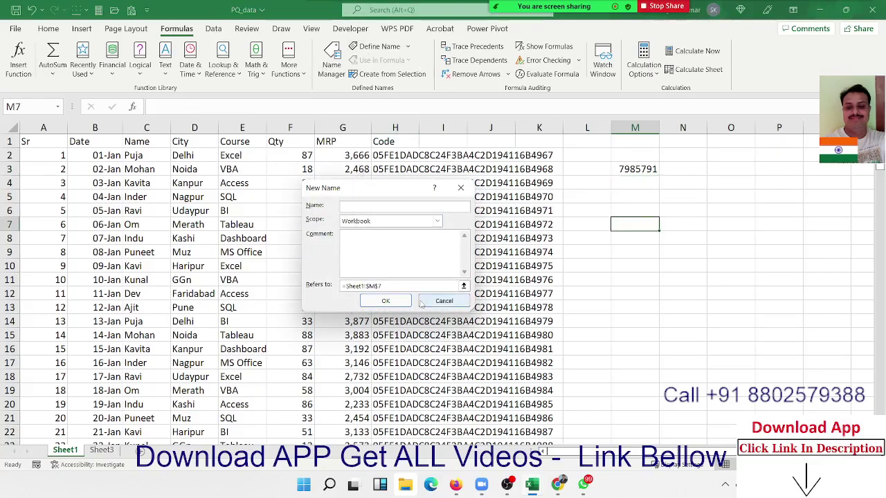
drag(469, 311, 689, 419)
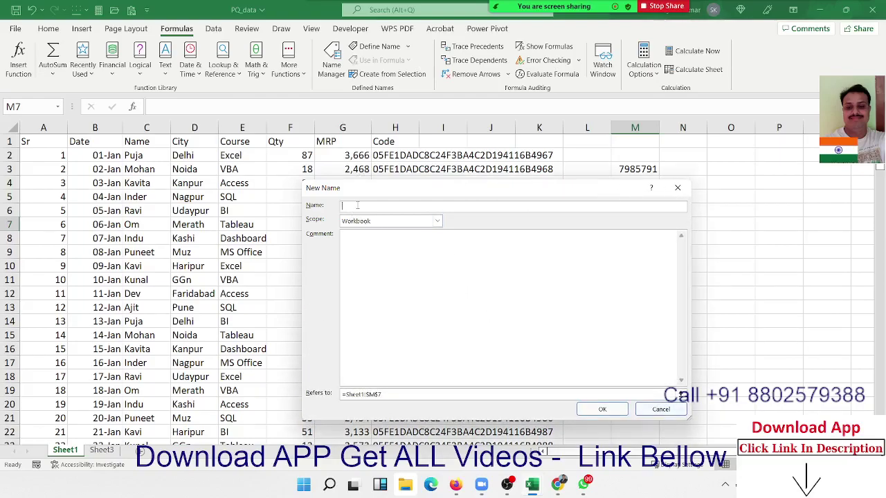
text(DT)
- Set DT to refer to =OFFSET($A$1,0,0,COUNTA($A:$A),COUNTA($1:$1)) and save it
drag(401, 392, 273, 374)
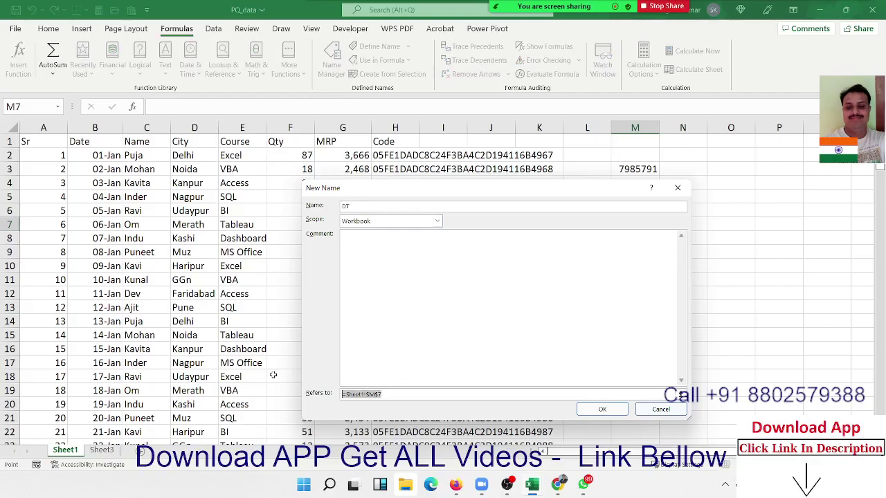
key(ctrl+v)
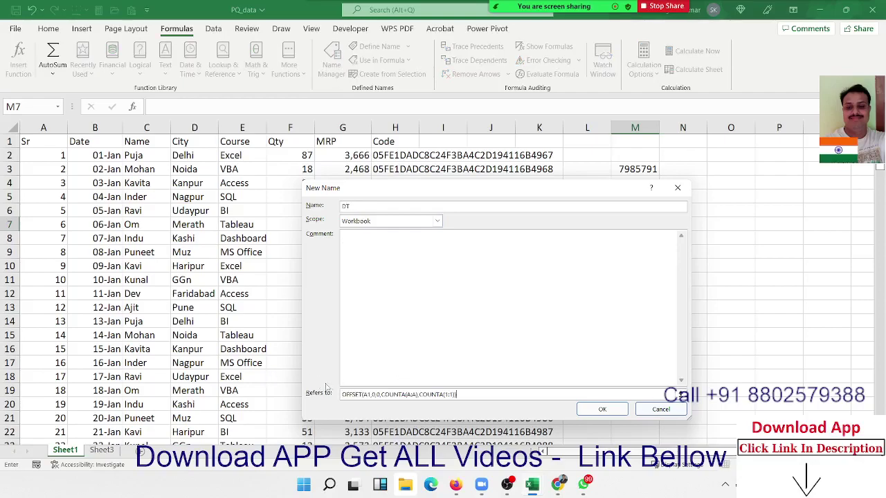
click(339, 395)
text(=)
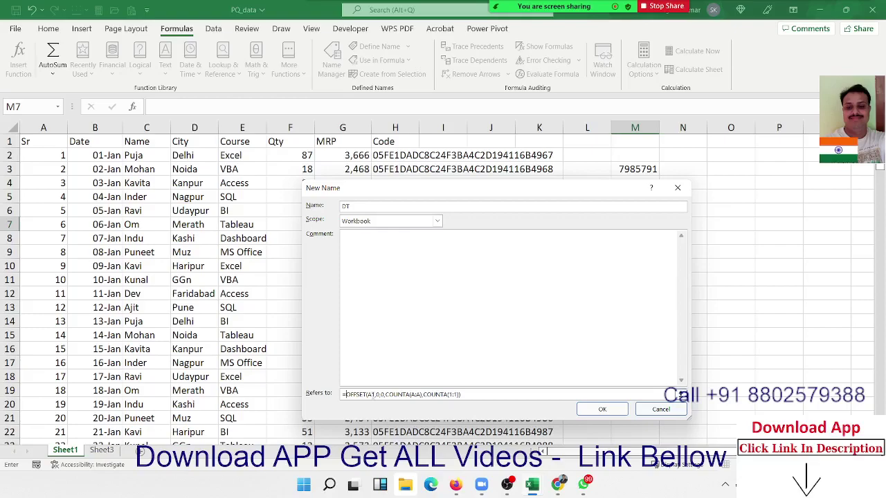
click(373, 395)
key(F4)
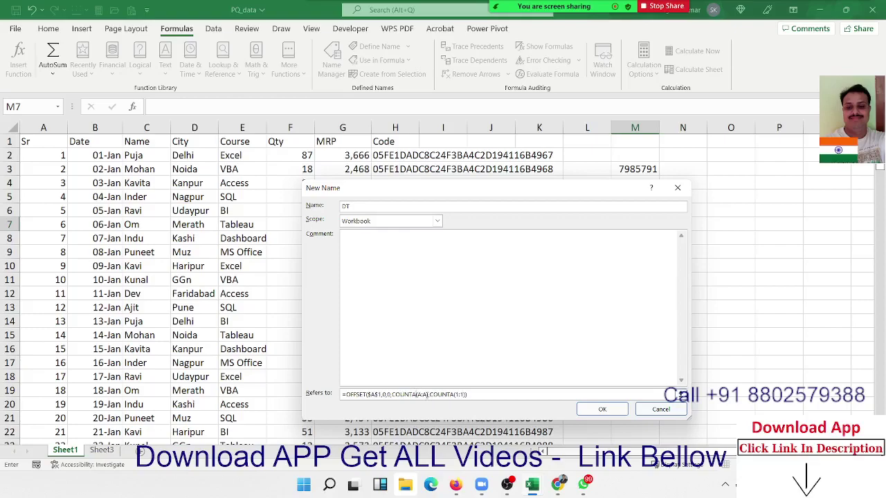
click(424, 395)
key(F4)
click(465, 394)
key(F4)
click(585, 412)
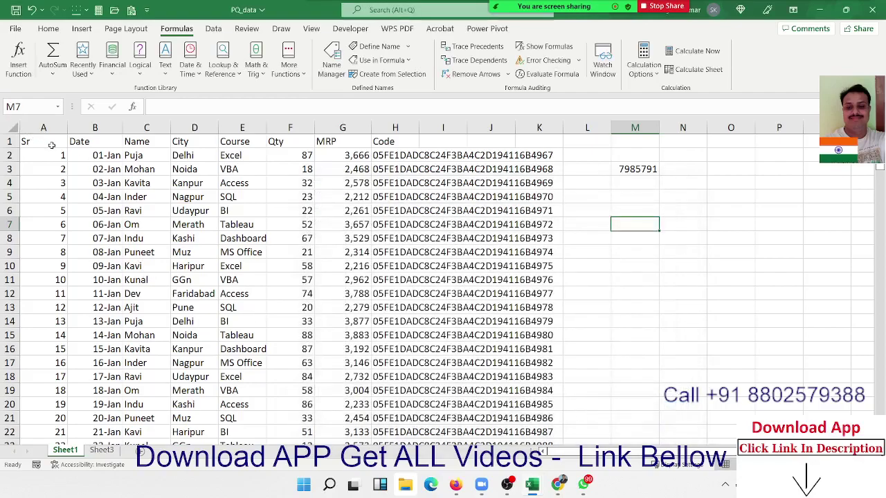
- Insert an empty PivotTable3 on Sheet3 using the DT named range as its source
drag(50, 143, 323, 211)
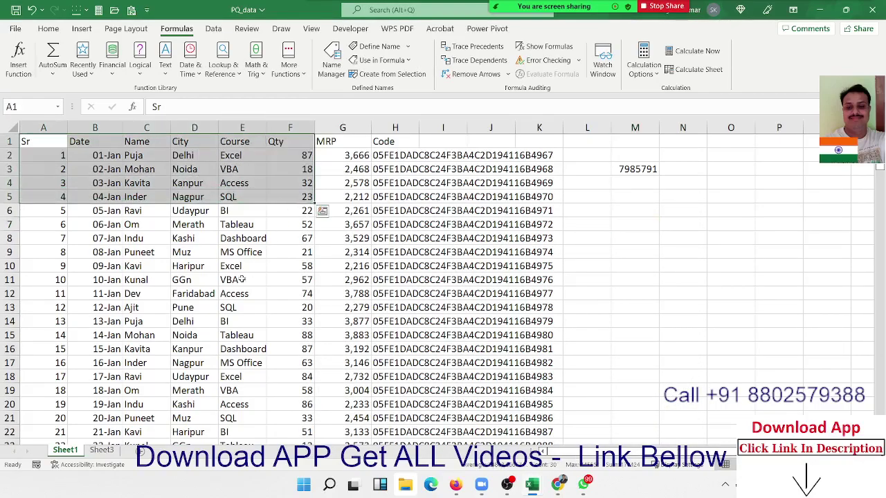
click(103, 450)
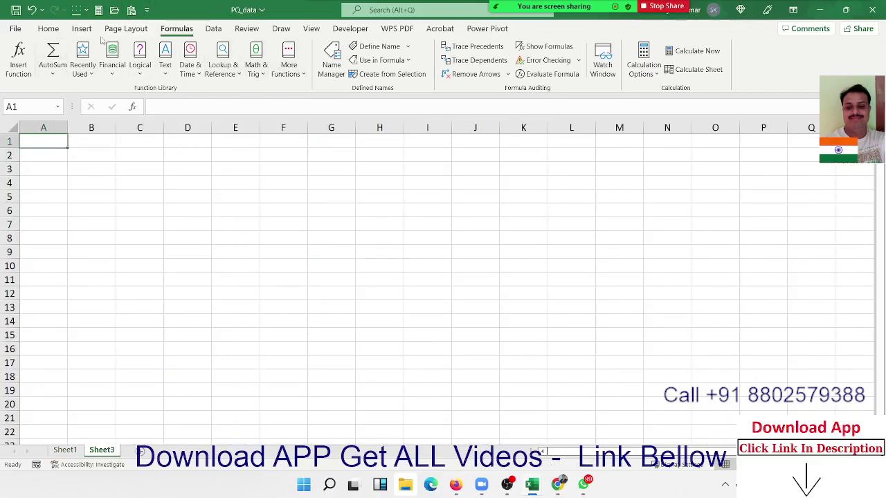
click(48, 29)
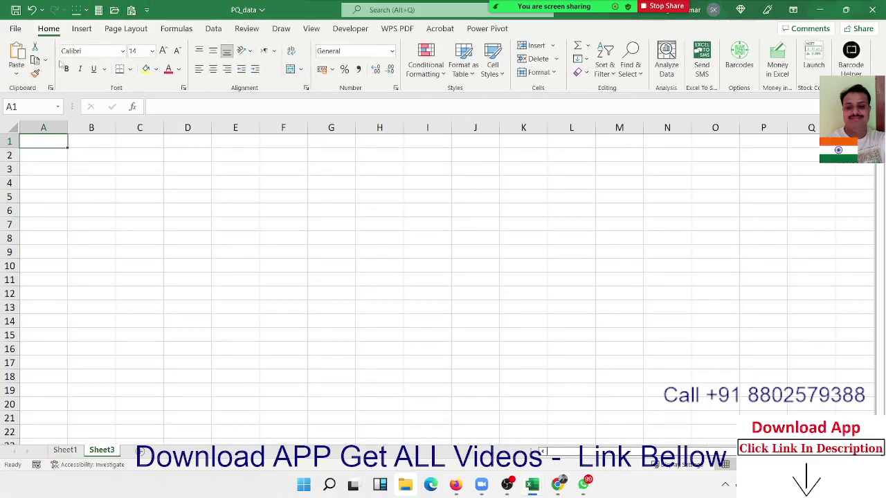
click(81, 29)
click(21, 54)
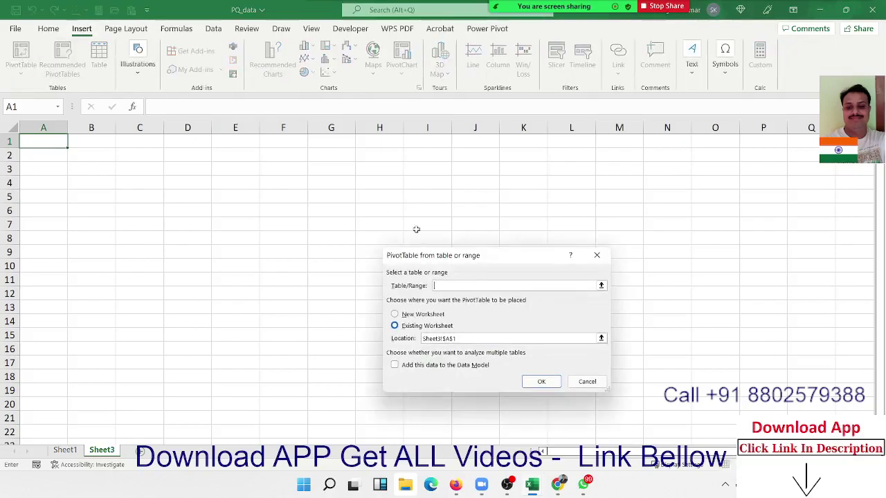
drag(457, 268, 188, 170)
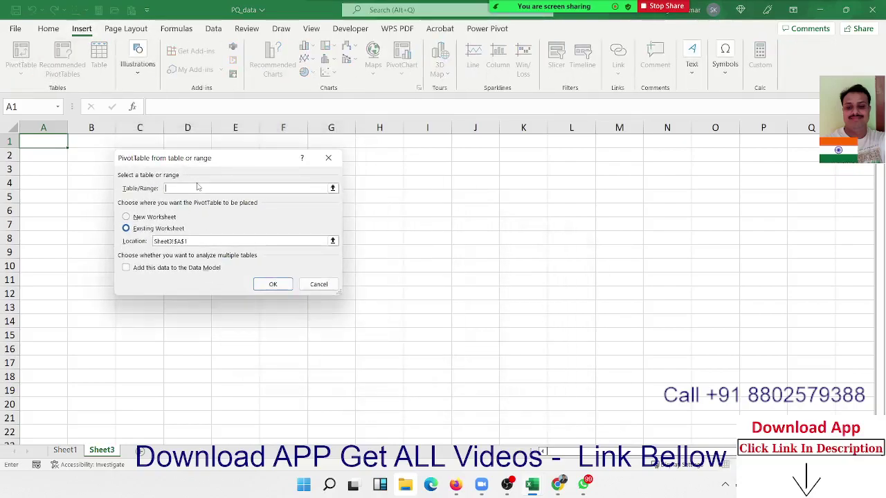
text(DT)
click(284, 286)
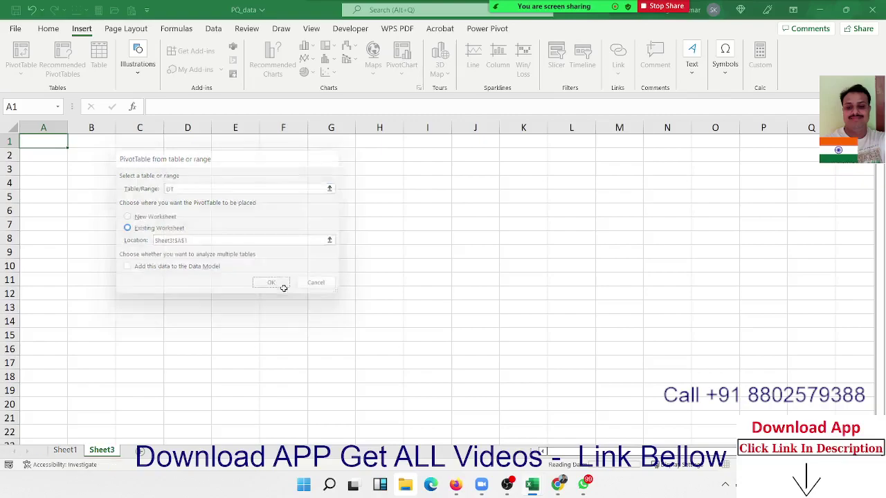
- Return to the source data table on Sheet1
scroll(715, 230, down, 1)
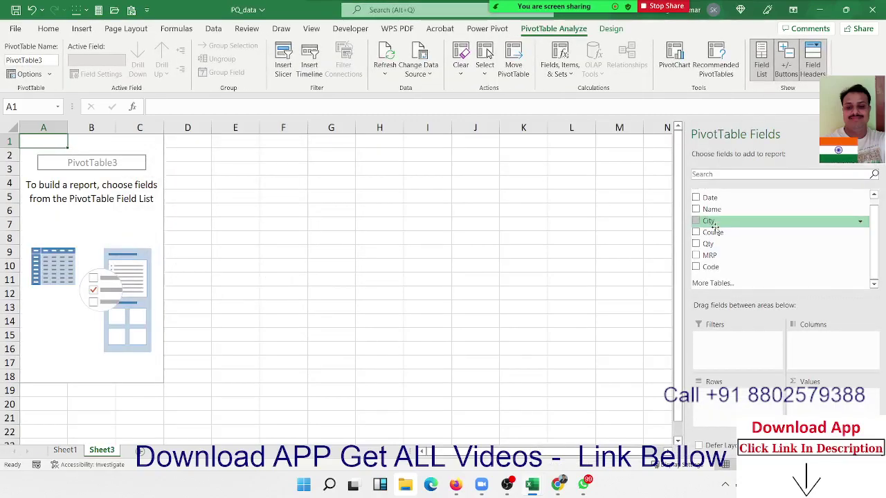
scroll(715, 231, up, 1)
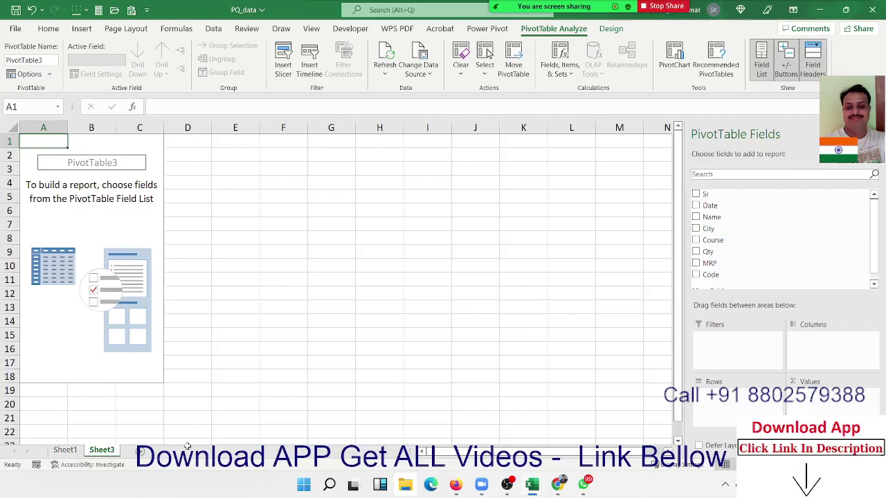
click(66, 450)
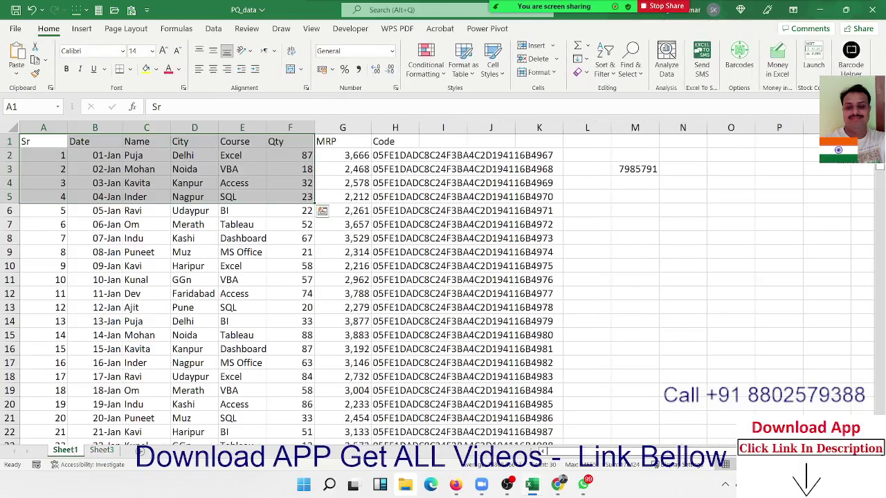
- Re-enter M3's =SUM(OFFSET(A1,0,0,COUNTA(A:A),COUNTA(1:1))) so it still totals 7985791
click(647, 169)
double_click(647, 169)
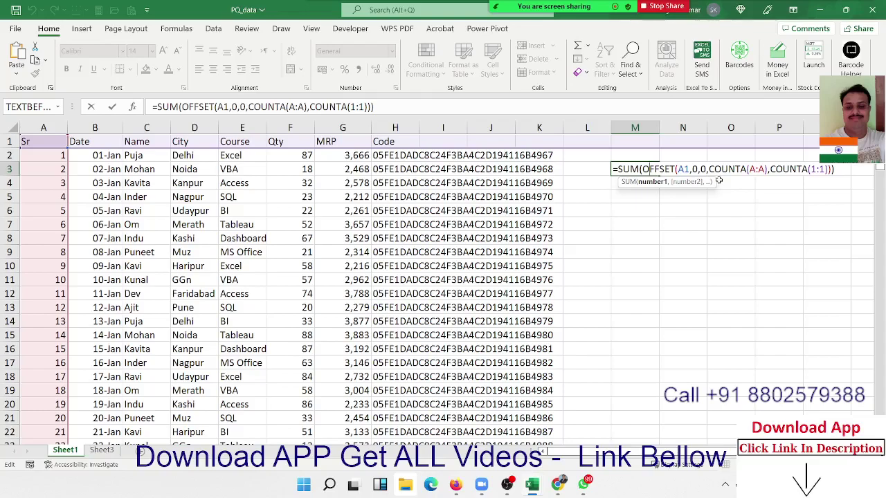
key(Return)
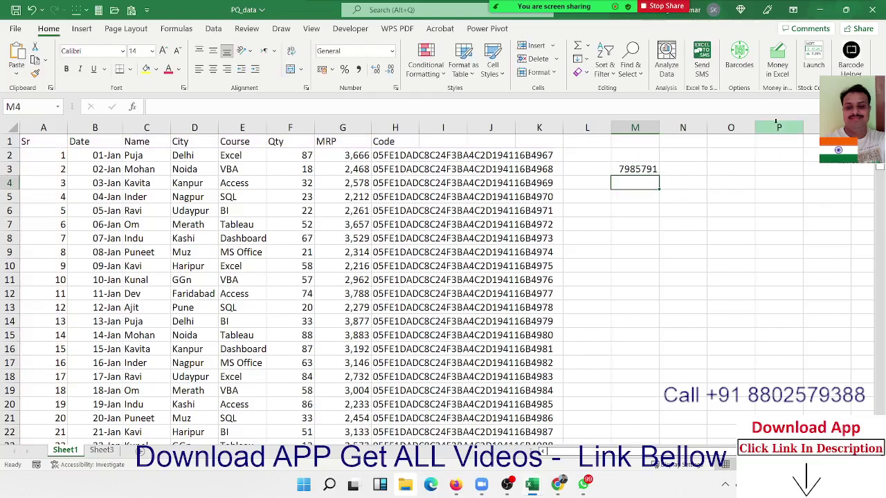
- Close the PQ_data workbook through the save prompt and select A1 on Book1's Data 5 sheet
click(874, 10)
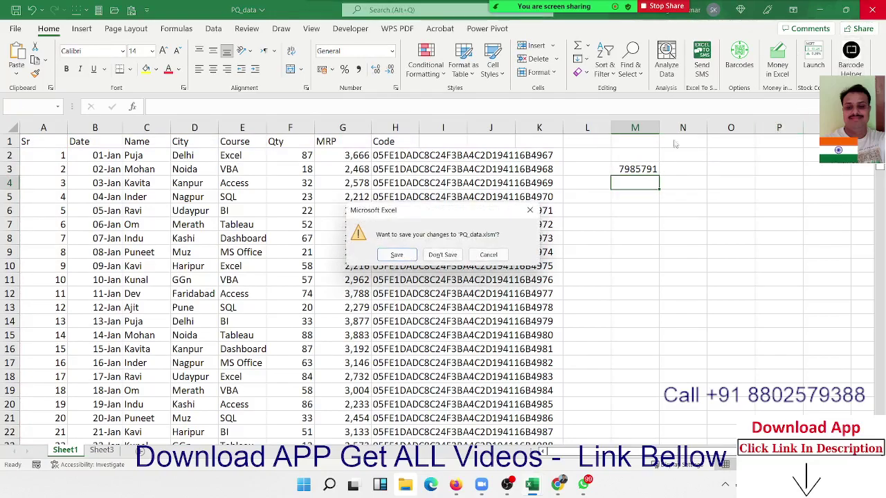
click(443, 254)
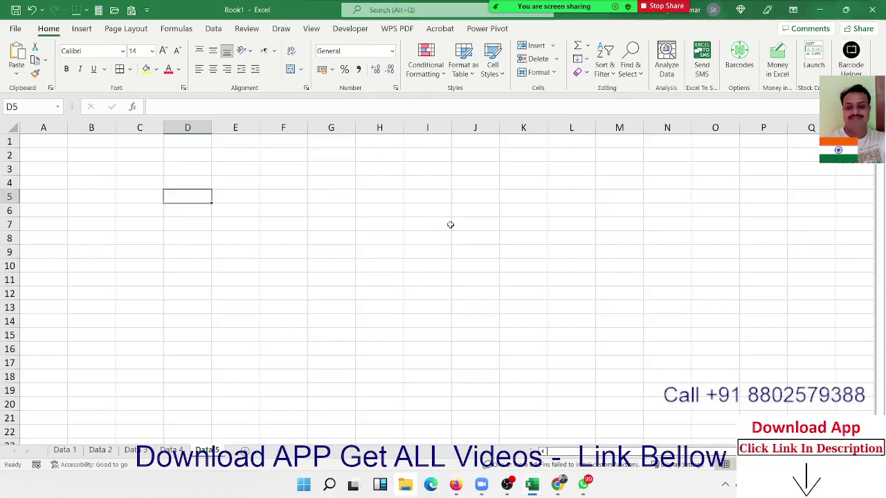
click(47, 144)
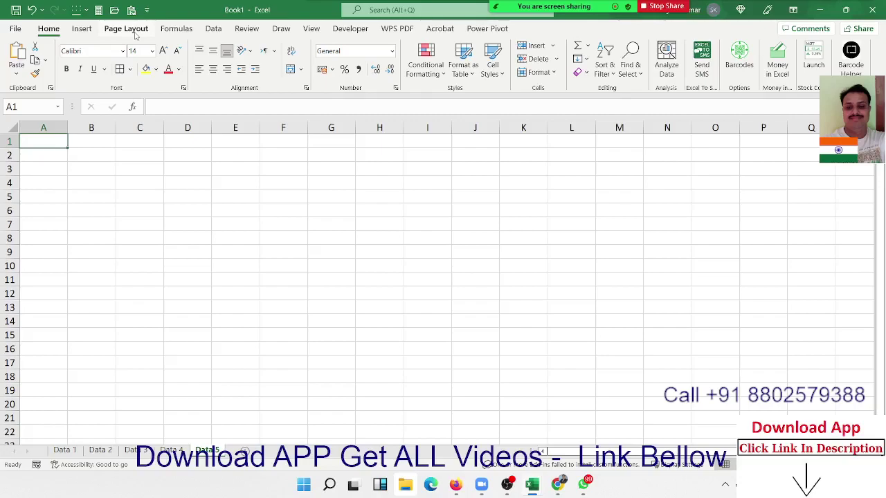
- Begin a PivotTable on Data 5 from an external data source instead of a range
click(134, 31)
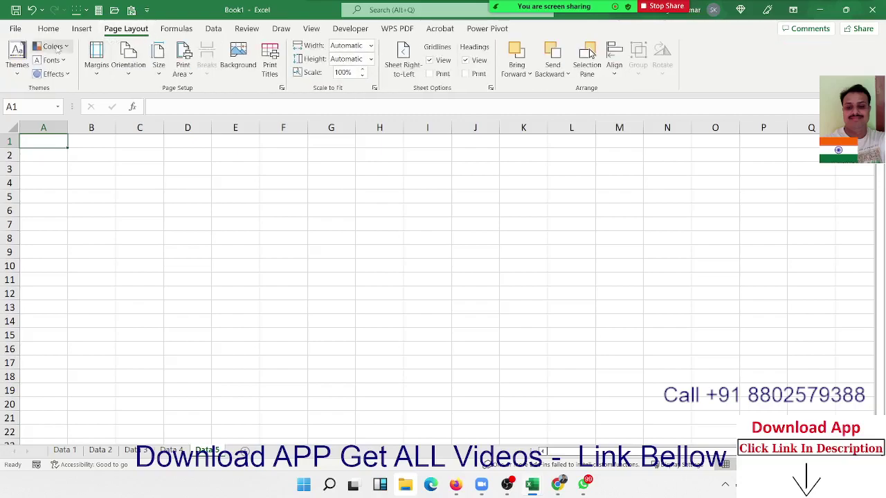
click(81, 29)
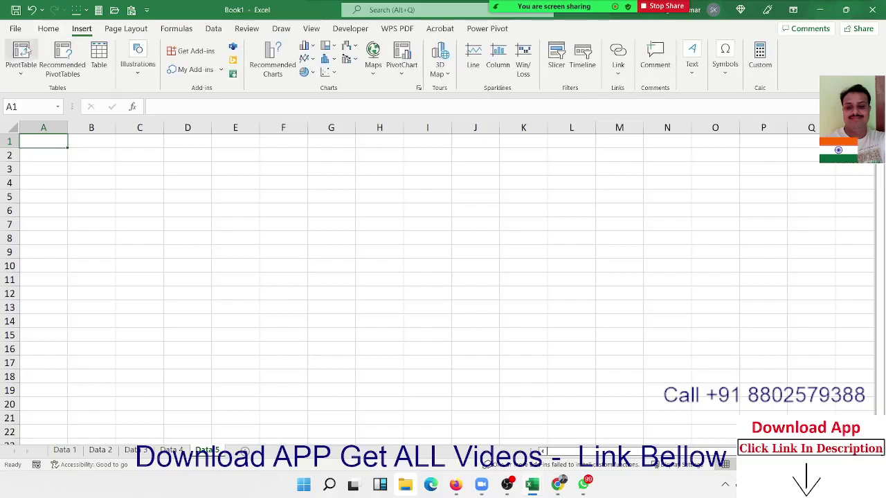
click(25, 52)
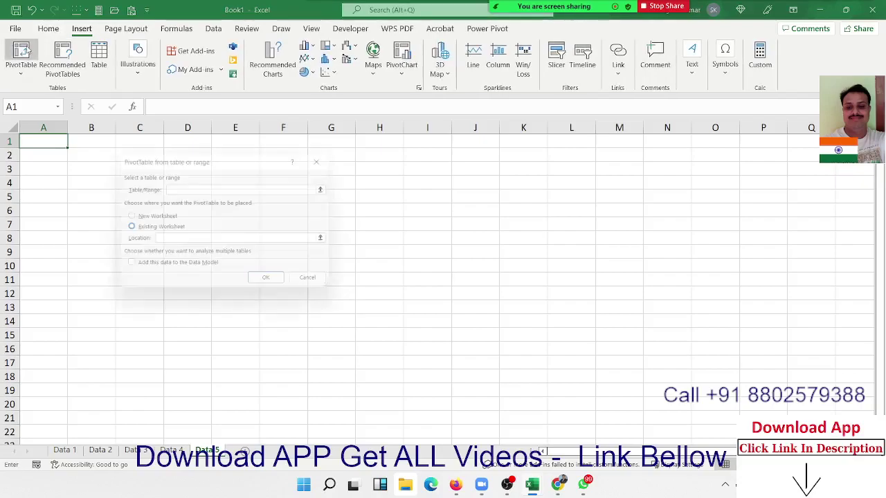
click(329, 158)
click(21, 70)
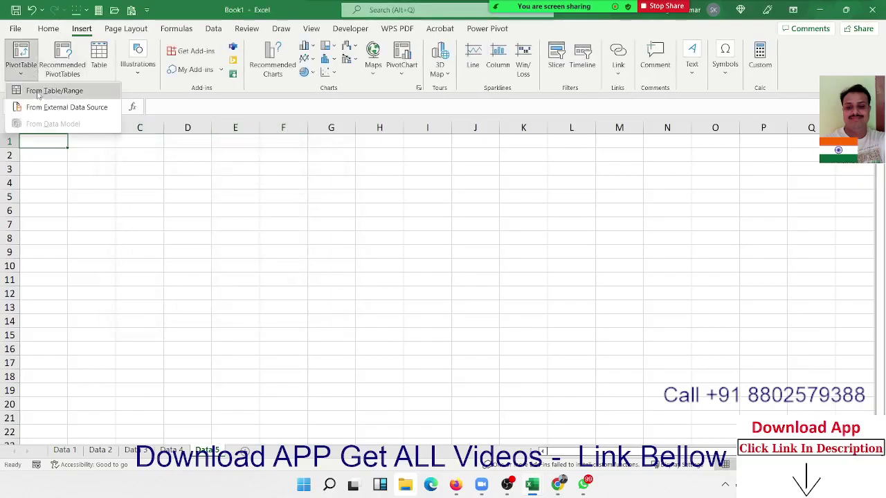
click(40, 106)
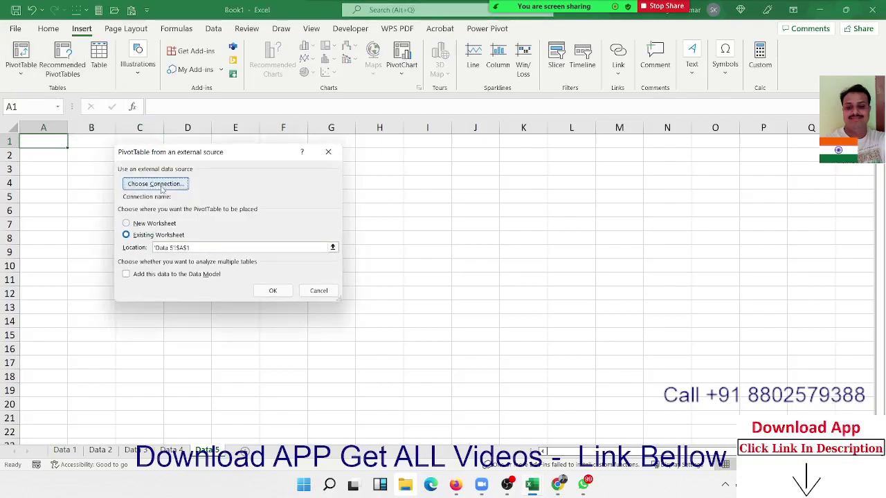
- Browse for a connection file in the G:\Power-Query\Power Query Function folder
click(162, 187)
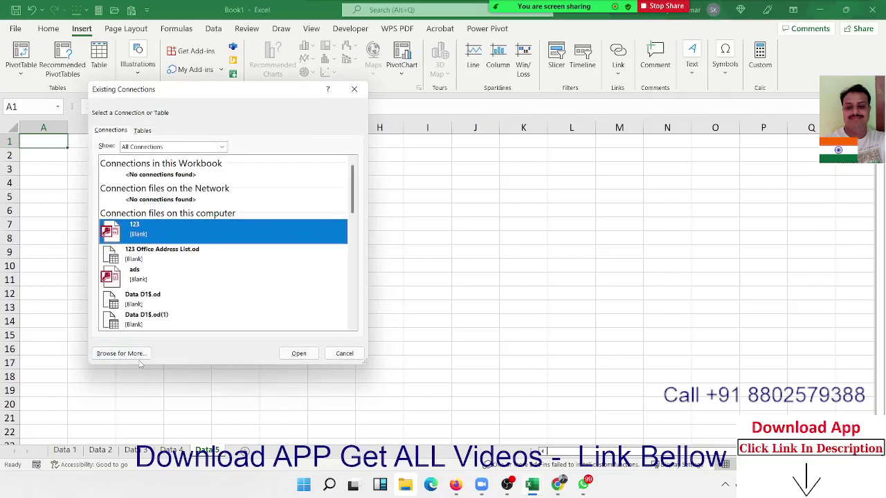
click(137, 354)
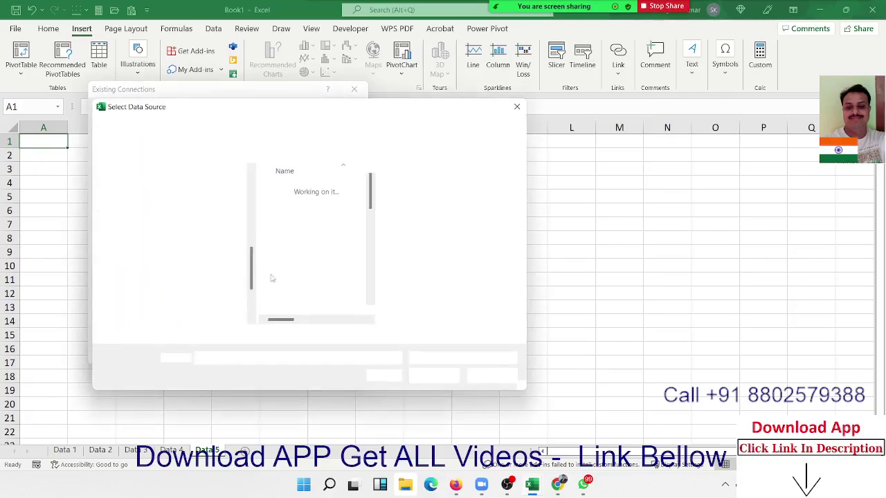
scroll(196, 299, down, 1)
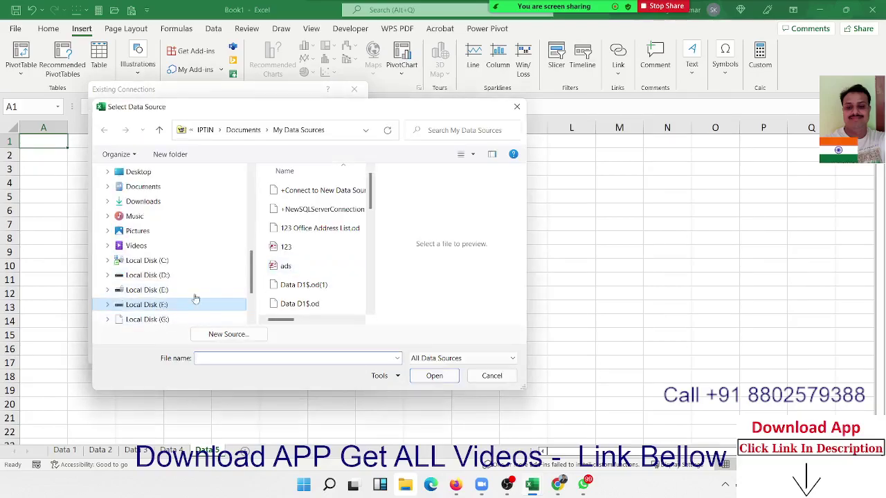
click(196, 299)
scroll(158, 322, down, 1)
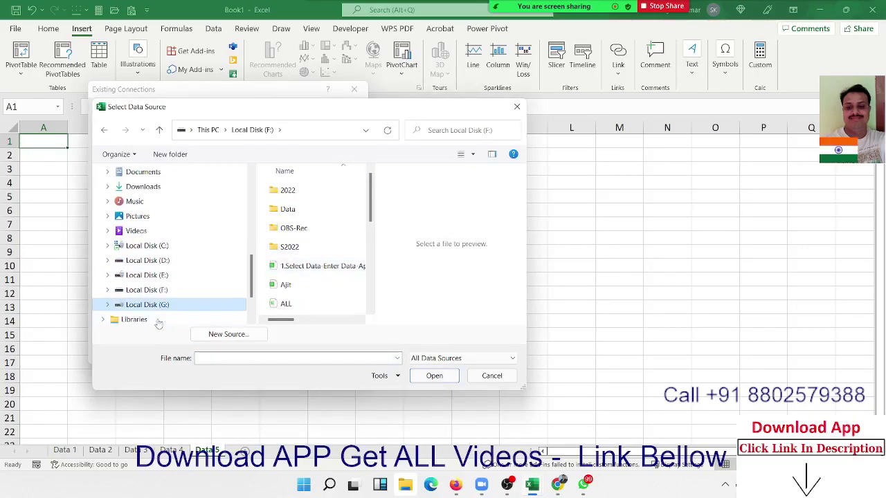
click(147, 305)
double_click(290, 261)
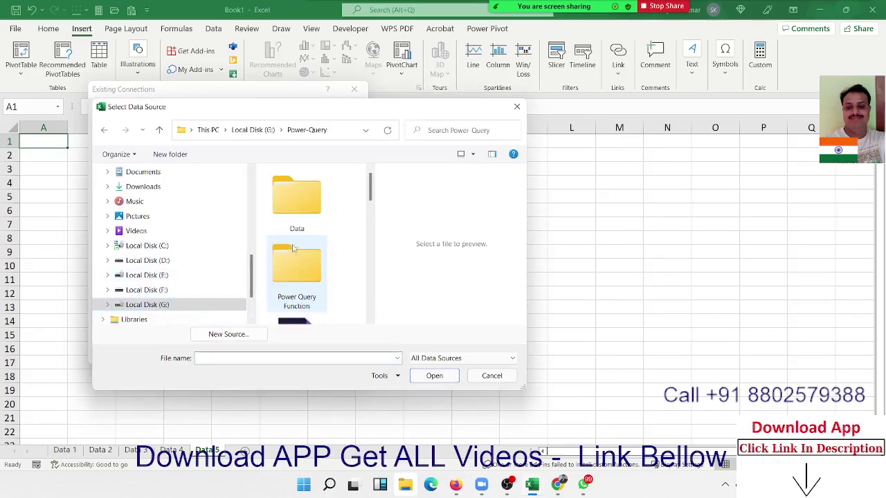
scroll(293, 249, down, 3)
scroll(291, 260, up, 1)
scroll(289, 263, up, 1)
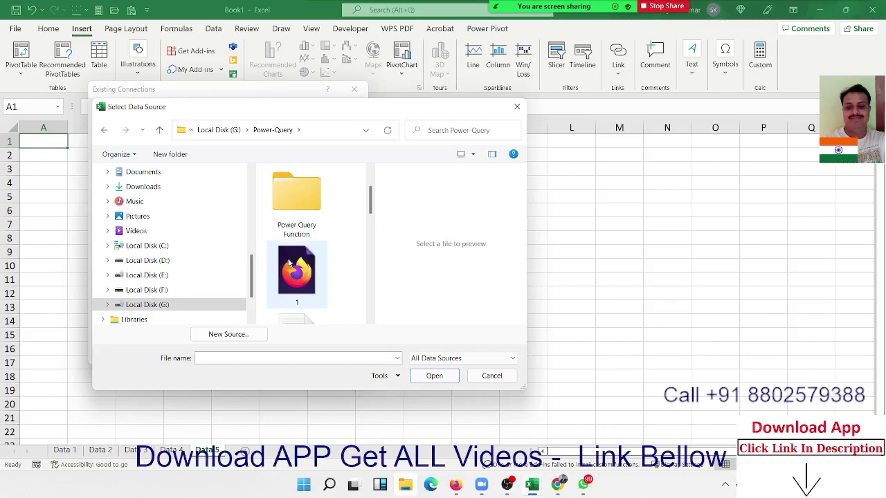
scroll(289, 263, up, 1)
double_click(290, 257)
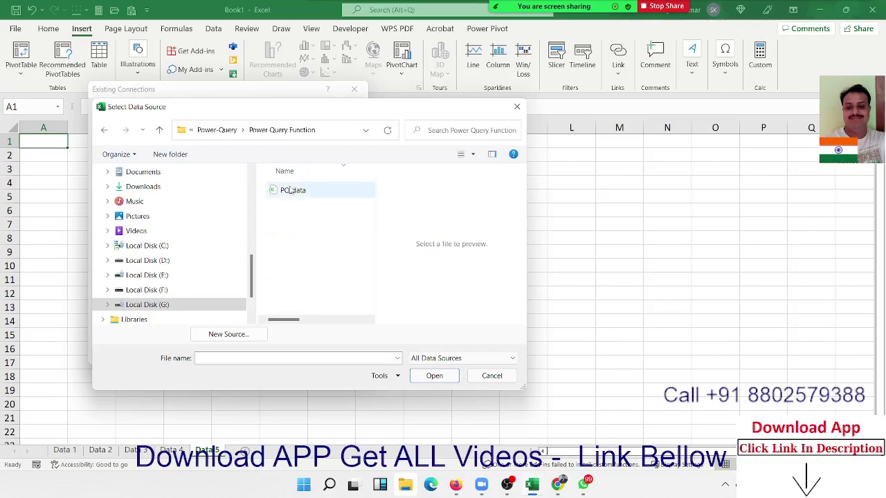
- Open the PQ data file and use its Sheet1$ table as the pivot's connection
click(290, 190)
click(433, 377)
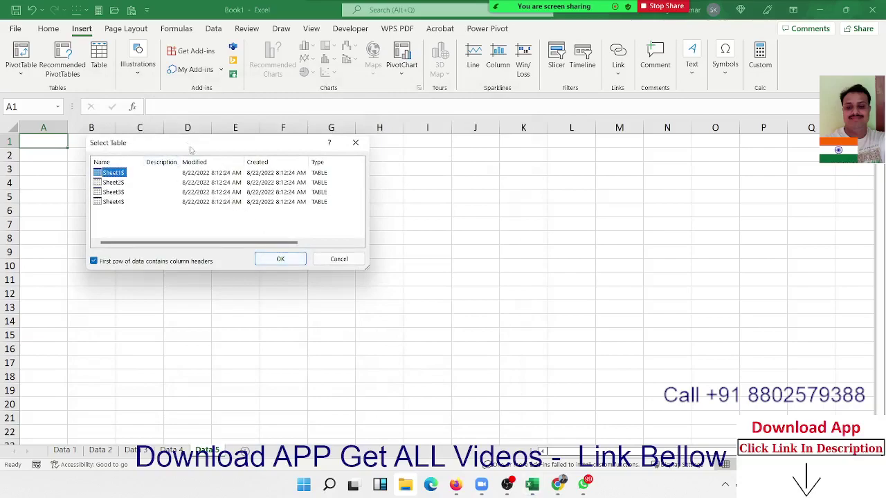
mouse_move(191, 149)
mouse_down()
mouse_move(326, 162)
mouse_move(290, 164)
mouse_up()
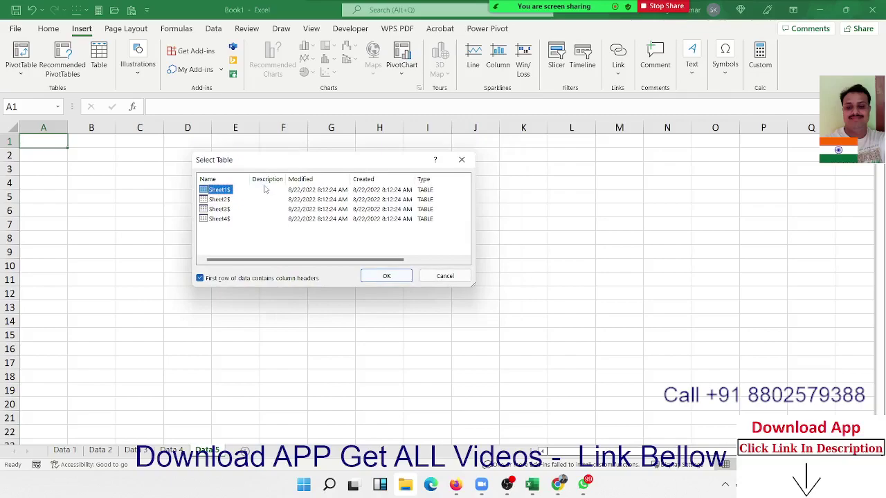
click(385, 276)
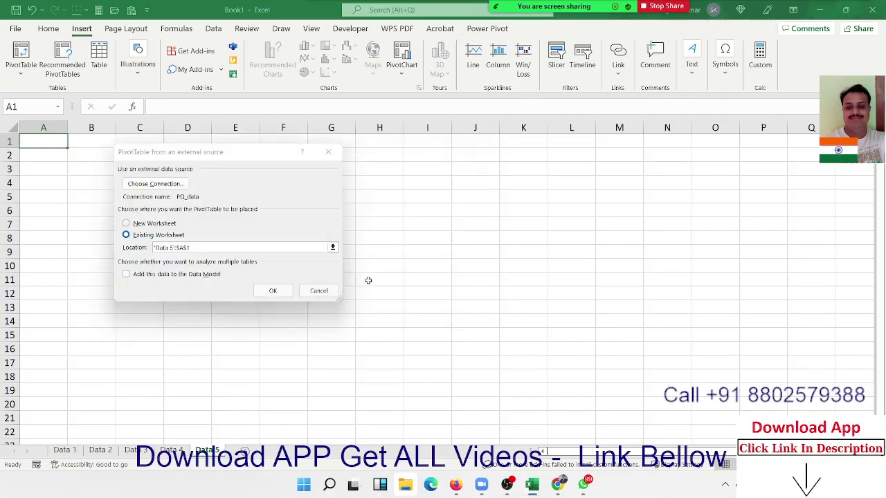
- Create PivotTable4 at Data 5 A1 with Name in Rows and Qty summed in Values
click(274, 291)
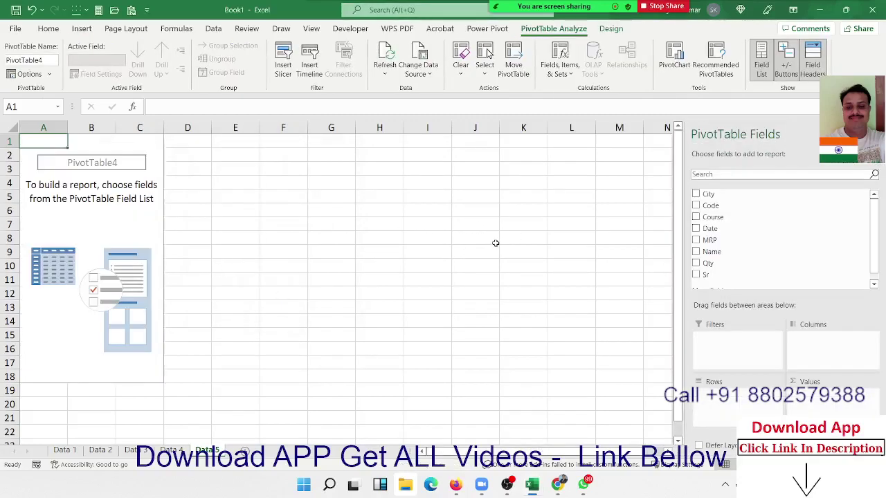
mouse_move(734, 240)
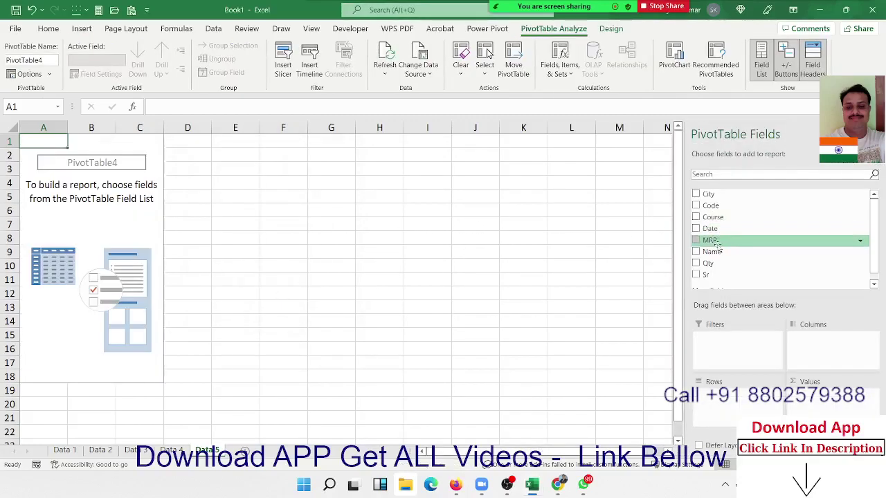
drag(713, 251, 741, 409)
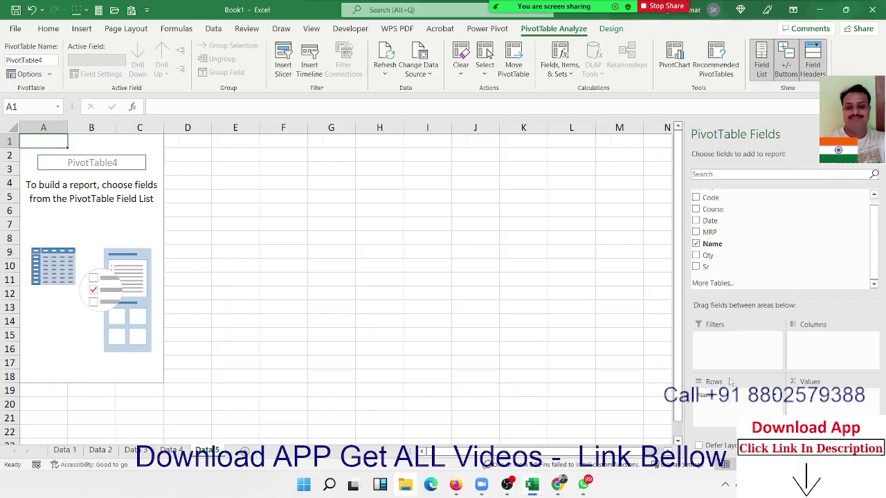
drag(713, 256, 830, 405)
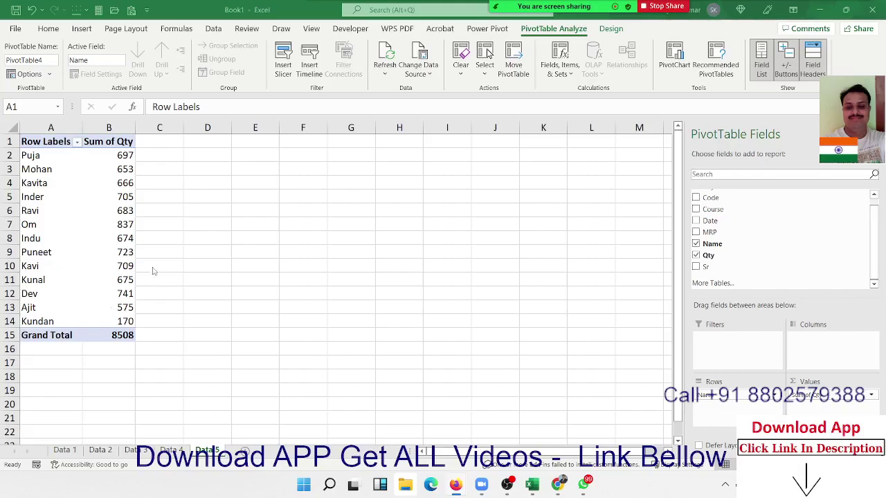
- Check the per-name Qty totals, like Ajit's 575 and Kavi's 709, then go to Data 4
click(127, 307)
click(127, 293)
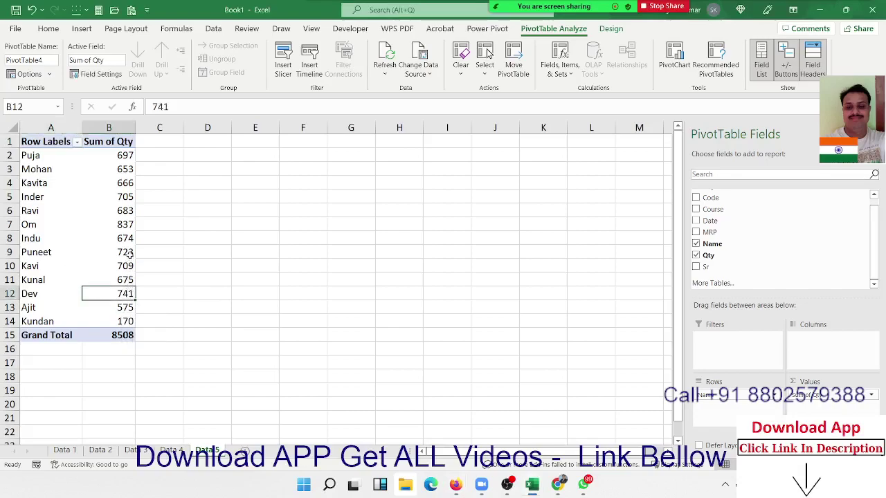
click(126, 252)
click(125, 210)
click(125, 169)
click(126, 157)
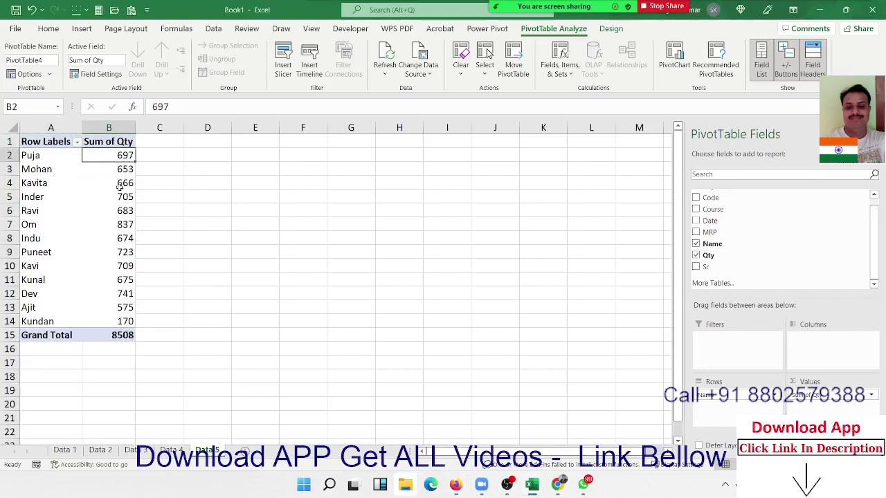
click(119, 211)
click(116, 266)
click(125, 308)
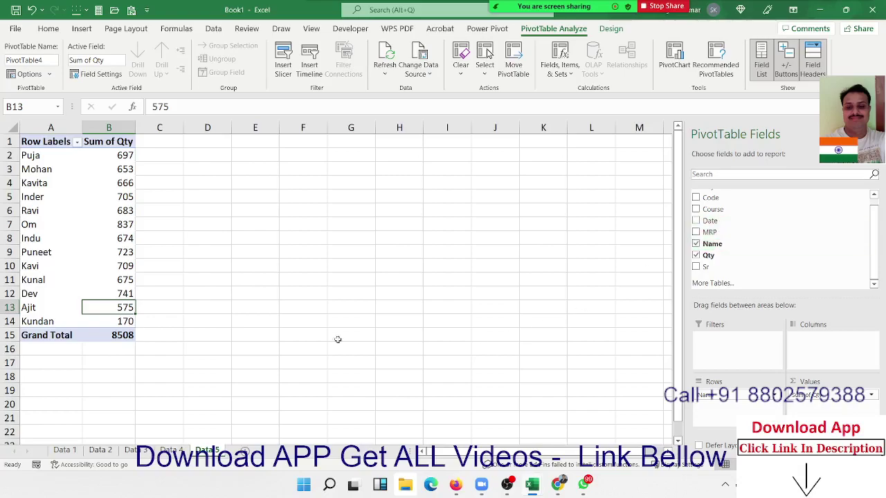
click(171, 449)
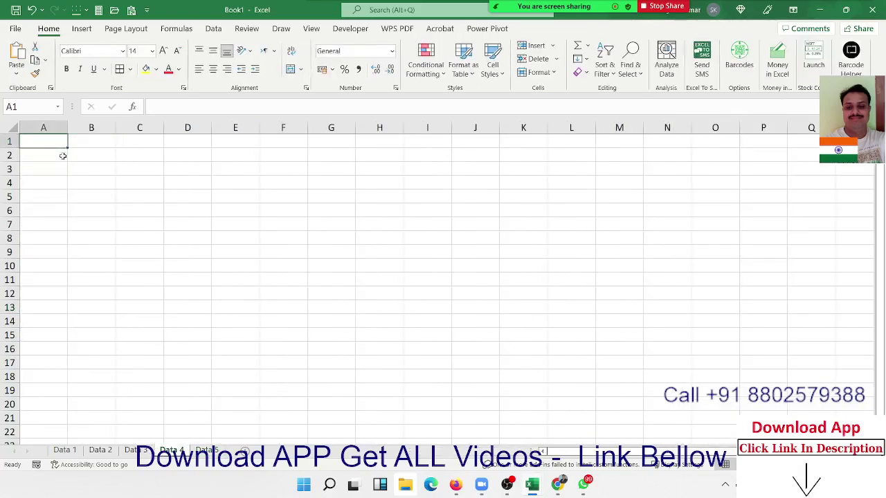
- Cancel the range-based PivotTable and start one from an external data source instead
click(82, 28)
click(20, 55)
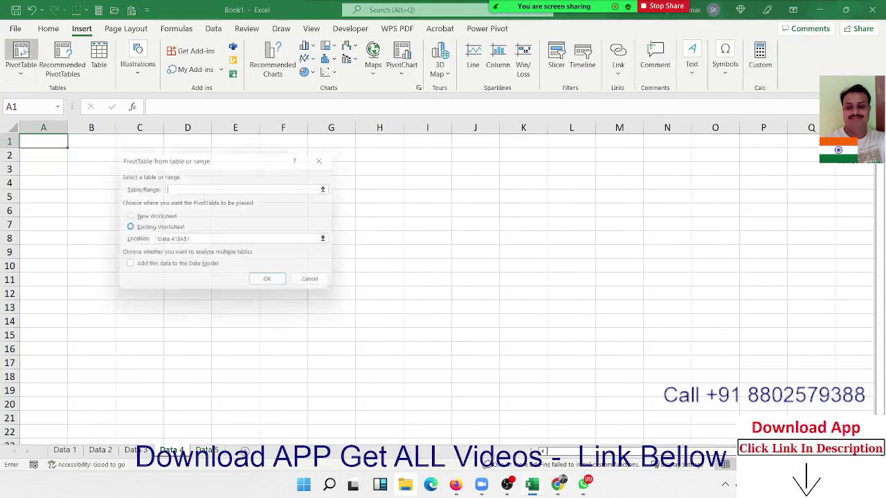
click(318, 284)
click(21, 69)
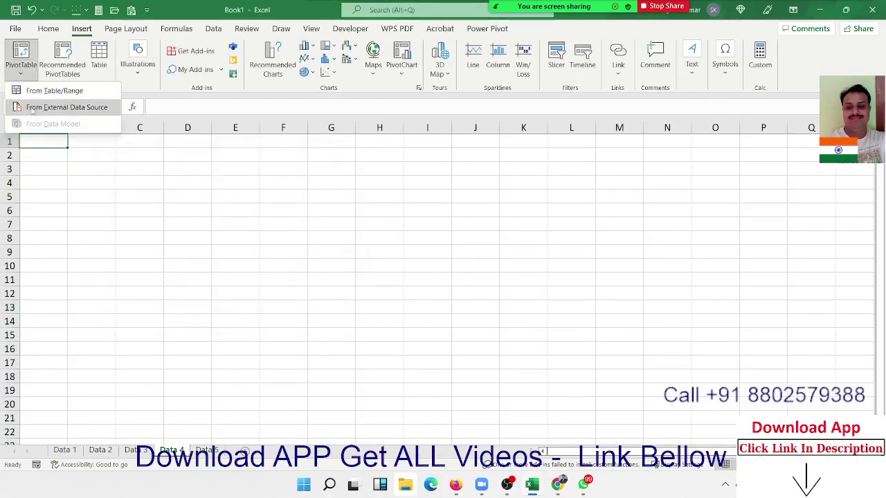
click(31, 107)
- Browse to the Documents folder and open the Database7 database as the connection
click(158, 183)
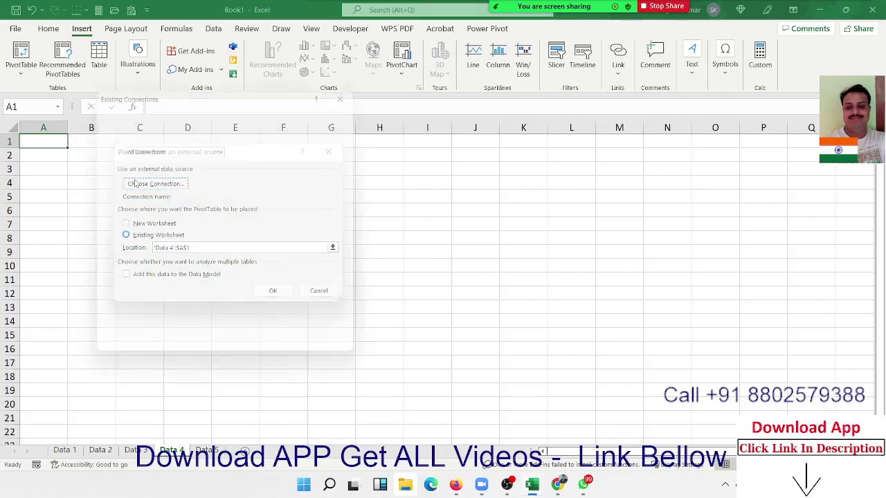
click(122, 353)
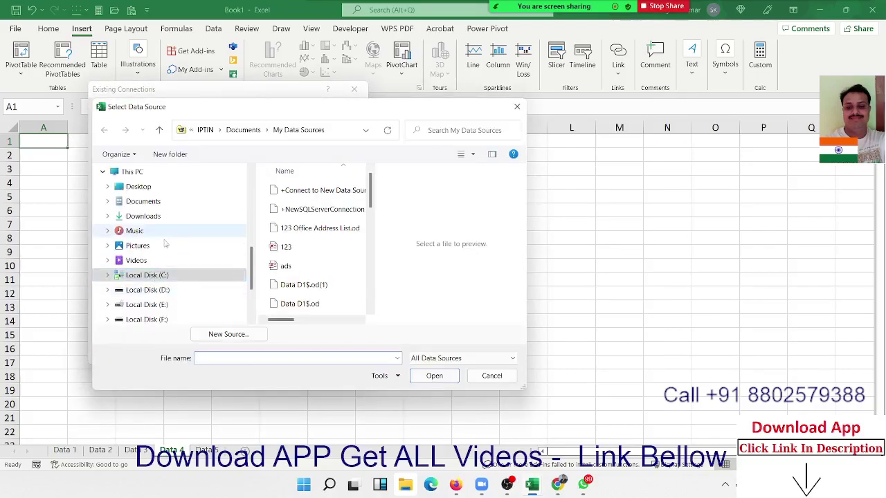
click(158, 277)
click(156, 219)
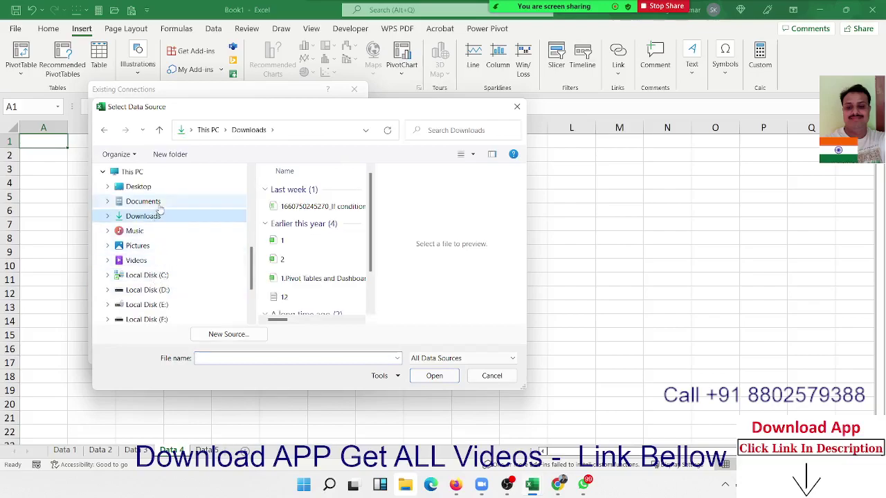
click(158, 203)
click(290, 191)
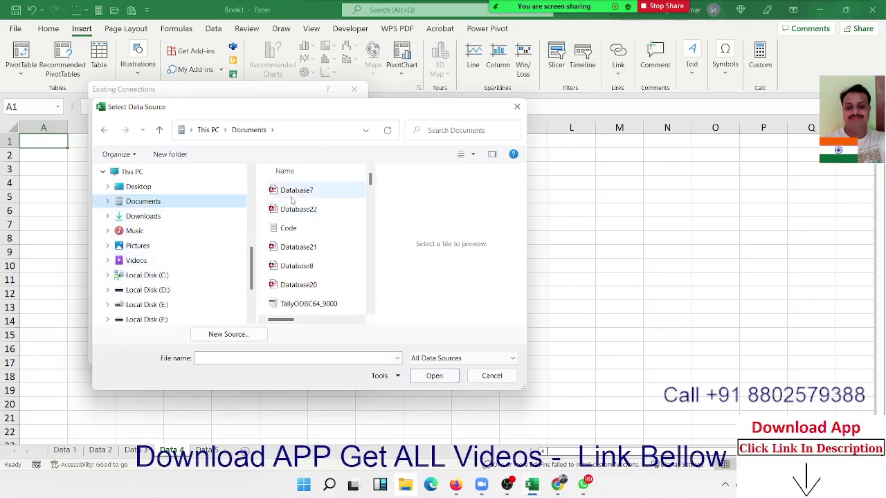
click(434, 375)
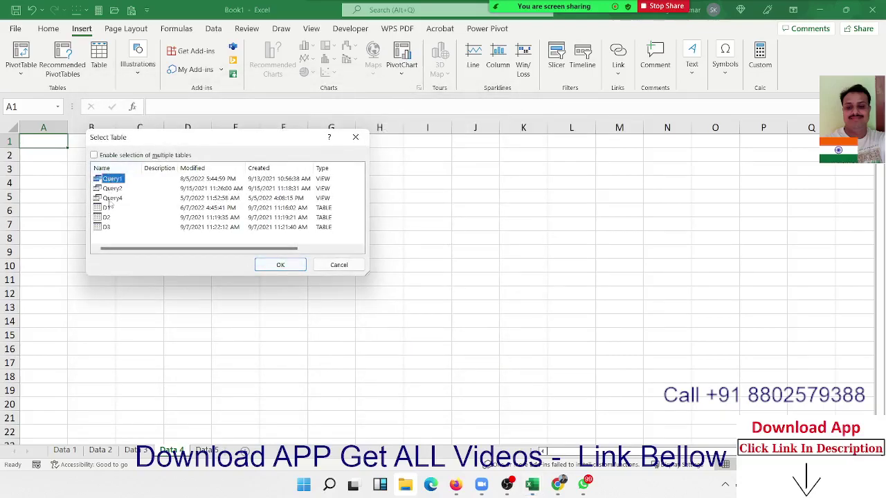
- Choose the D1 table and place the PivotTable at A1 of the existing Data 4 sheet
click(107, 207)
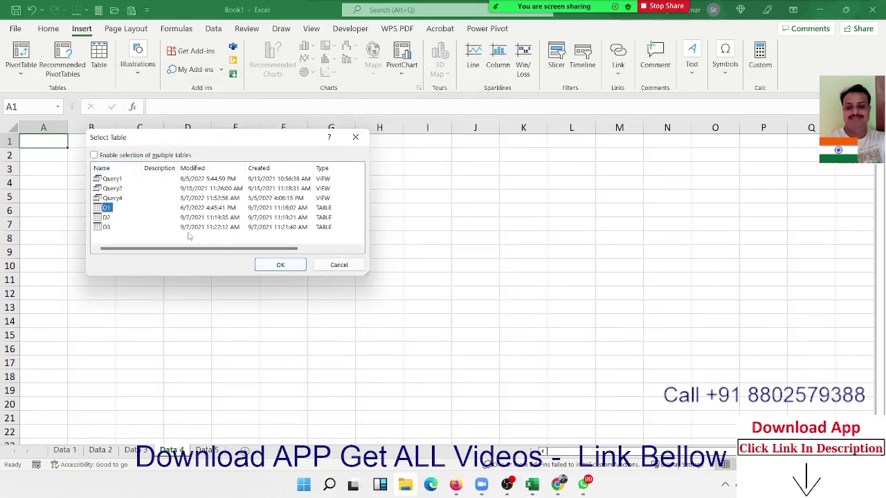
click(277, 266)
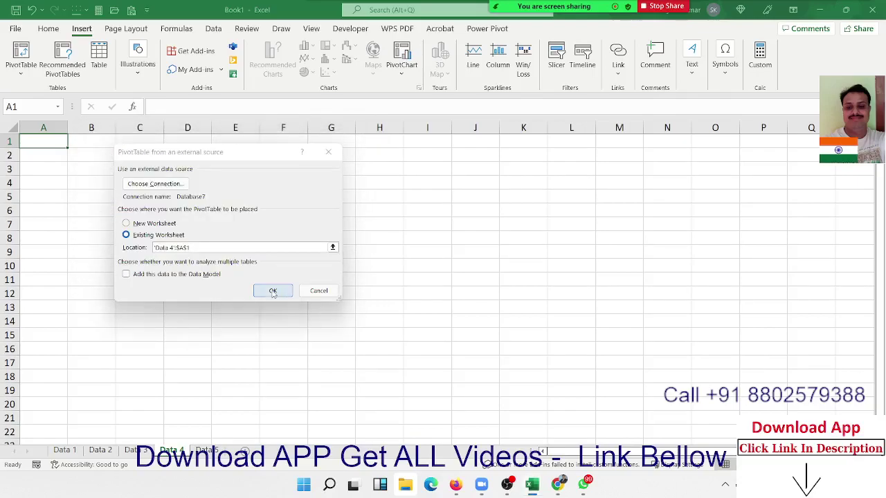
click(273, 292)
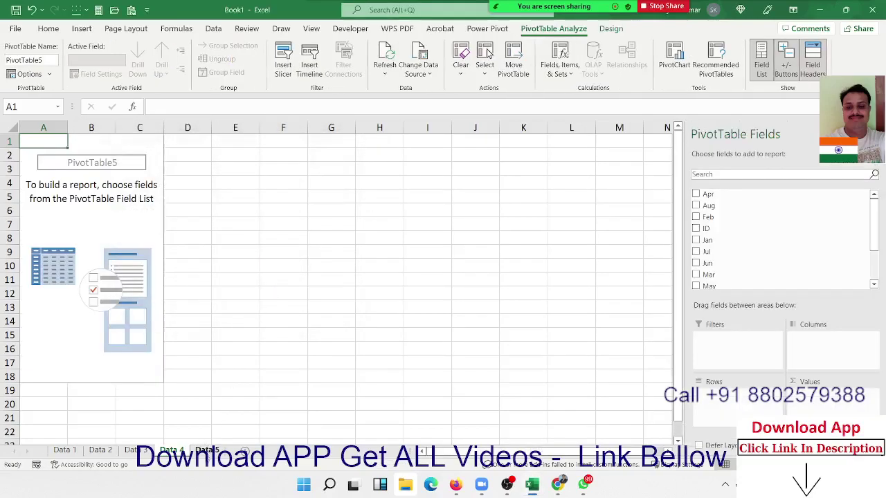
- Add the Oct field to the Rows area of the Database7 PivotTable
scroll(753, 232, down, 2)
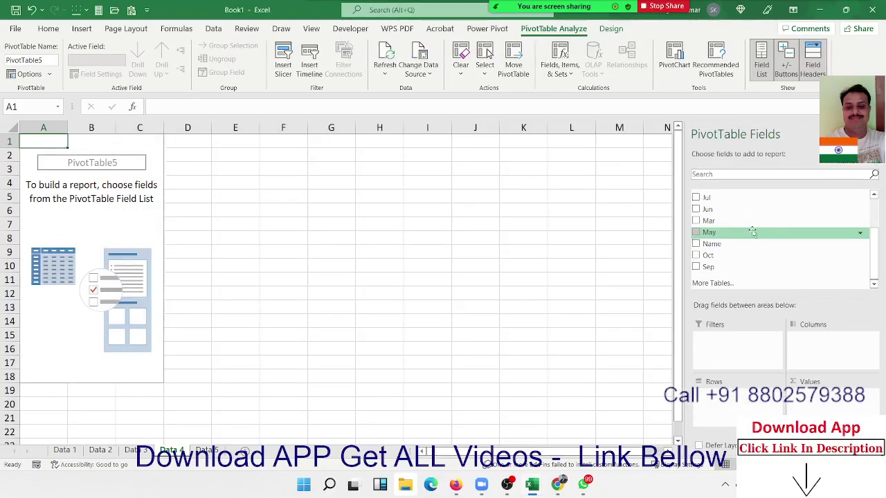
mouse_move(751, 255)
mouse_down()
mouse_move(745, 410)
mouse_move(772, 266)
mouse_move(737, 398)
mouse_up()
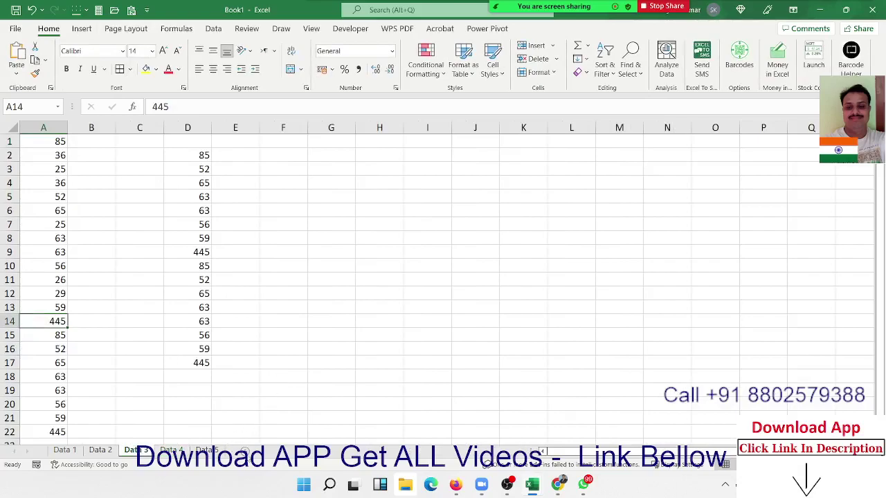
click(82, 28)
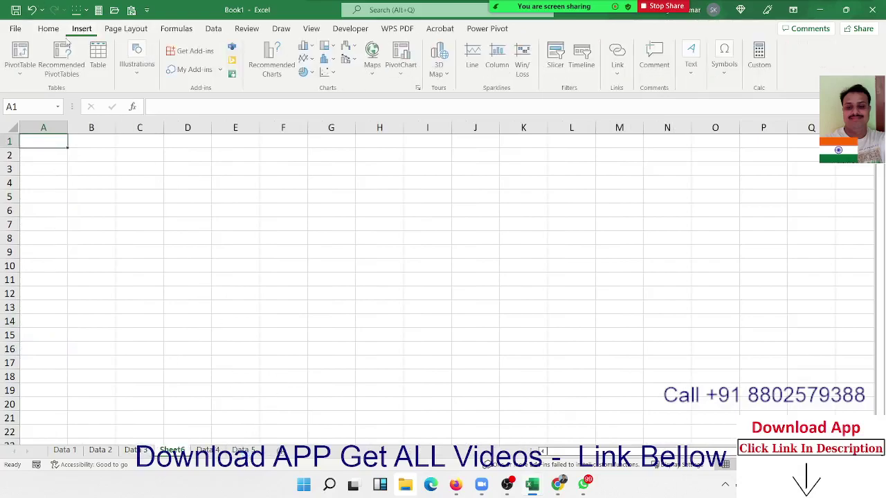
click(20, 68)
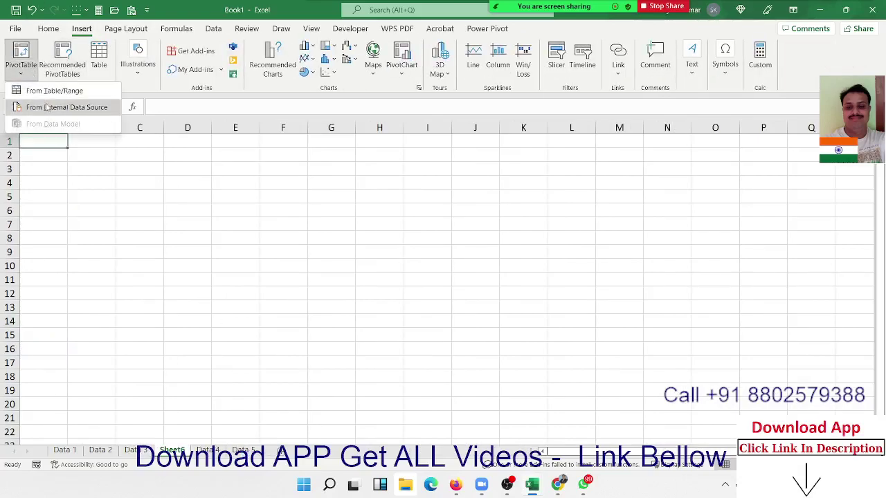
click(47, 108)
click(147, 182)
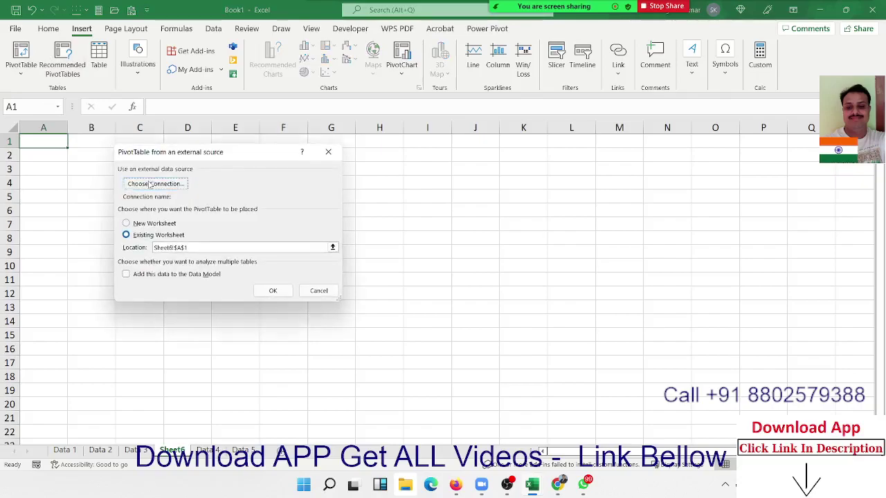
click(136, 353)
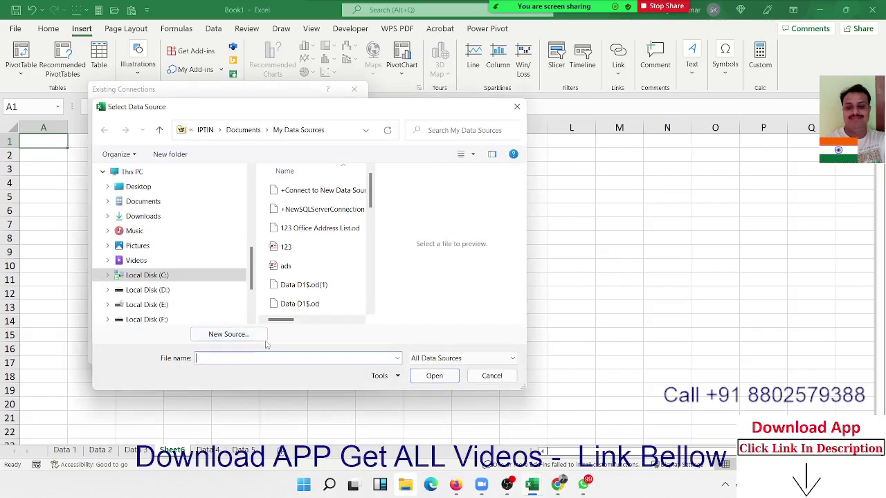
click(229, 389)
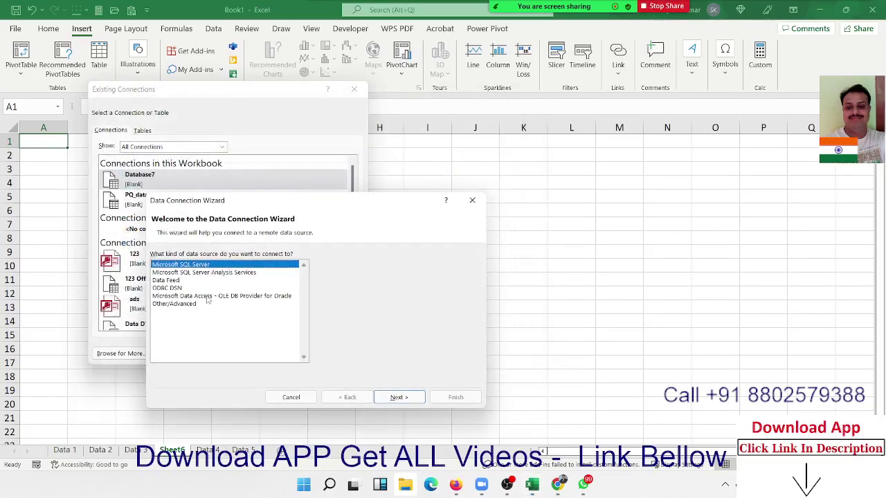
click(207, 297)
click(199, 290)
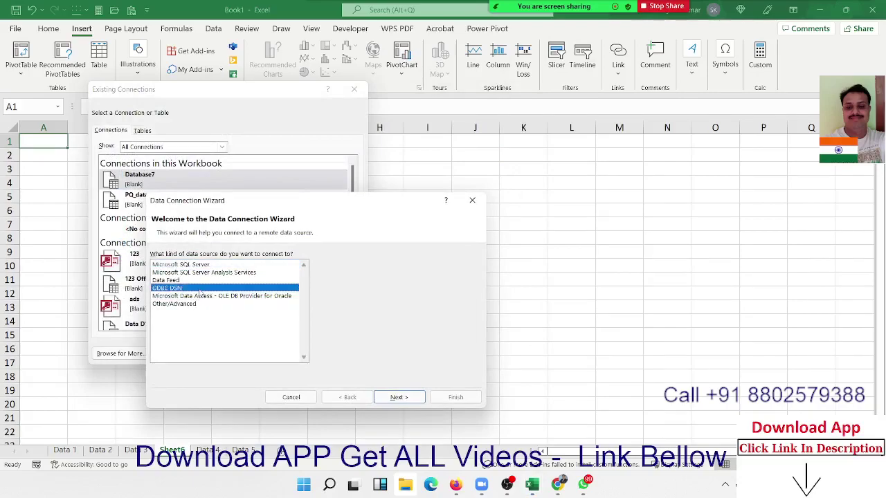
click(198, 280)
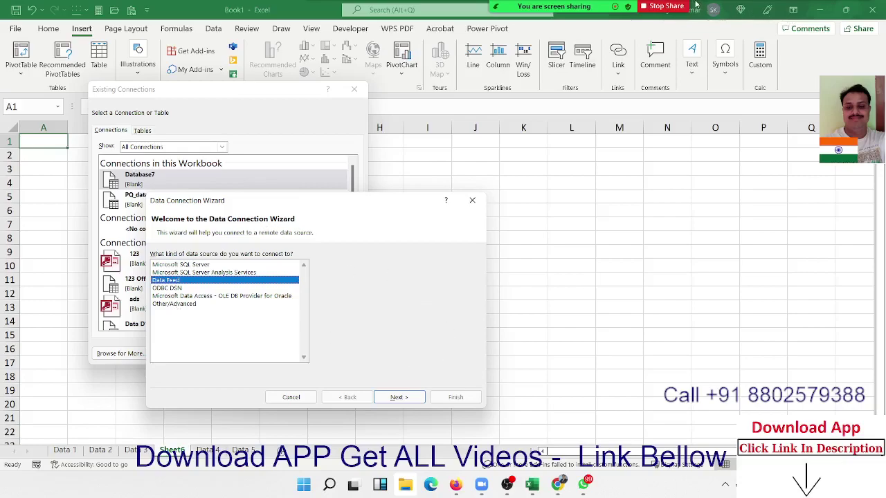
click(472, 200)
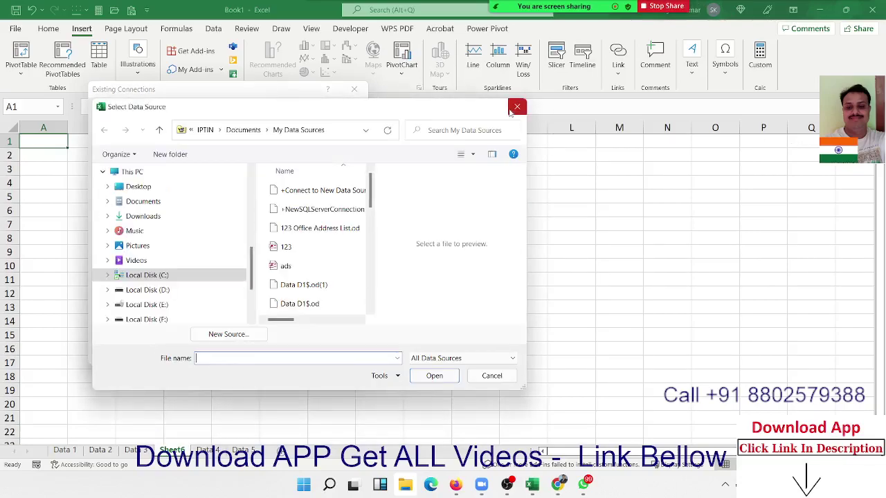
key(Escape)
click(354, 88)
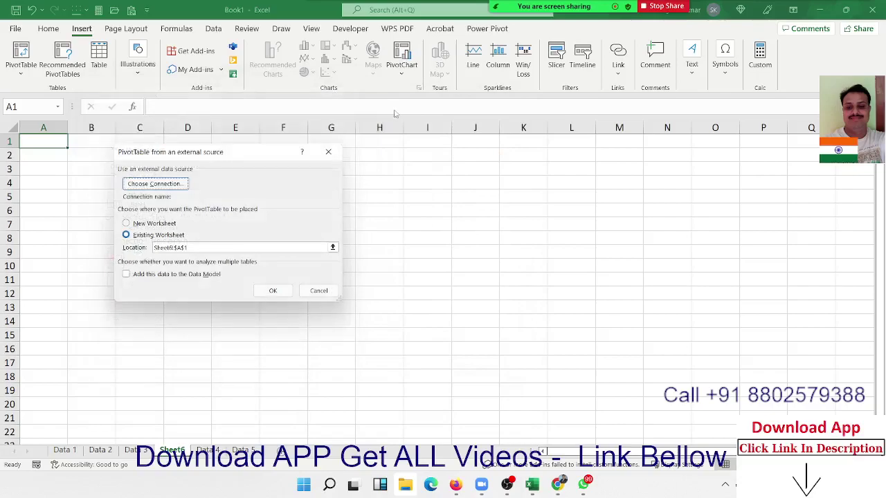
click(339, 151)
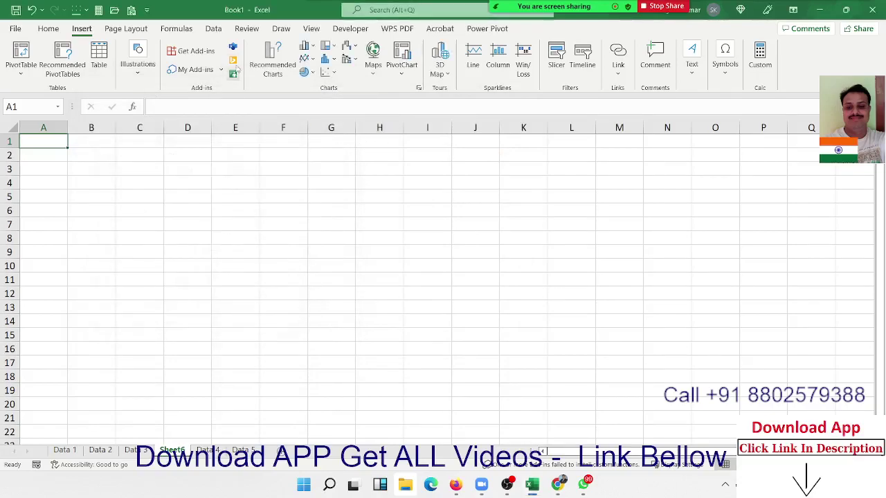
click(213, 29)
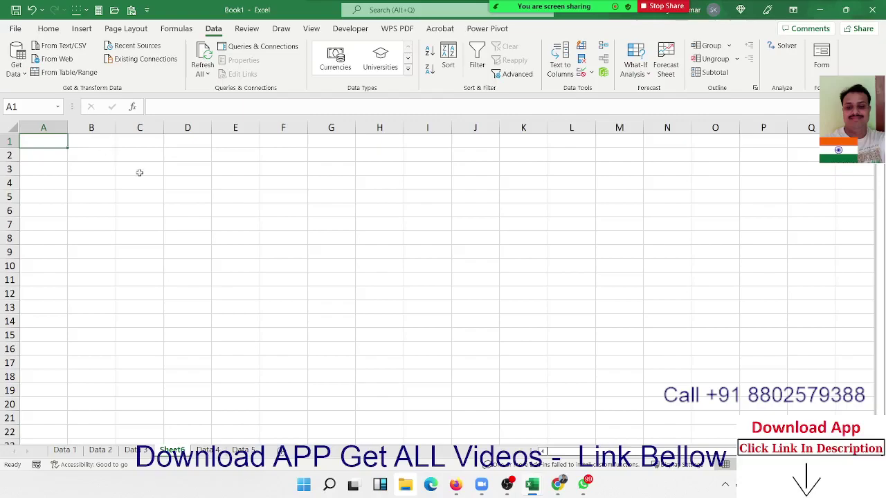
click(50, 29)
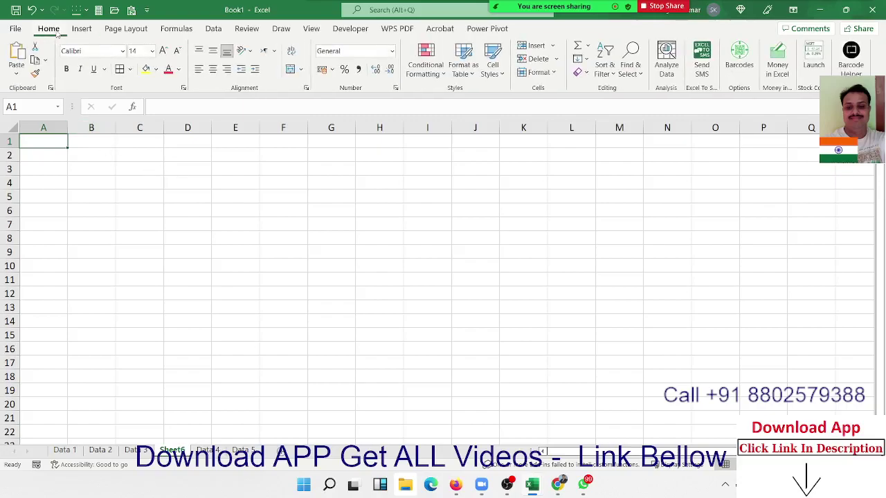
click(82, 29)
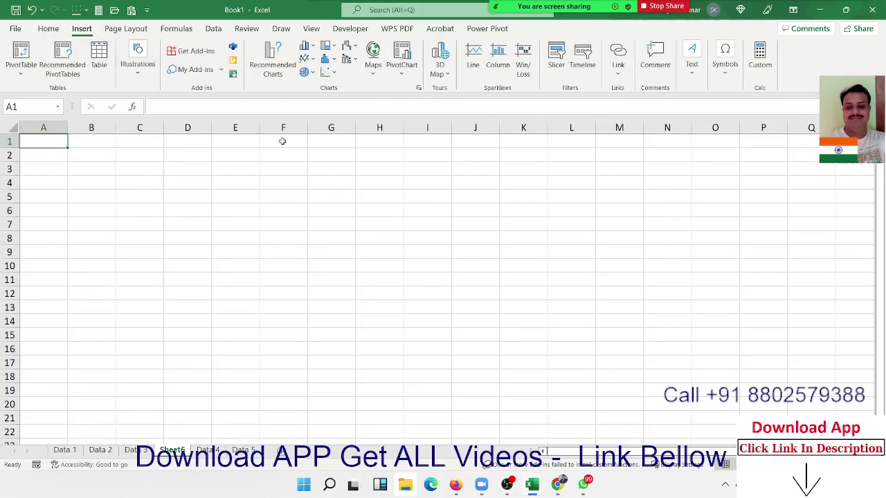
click(293, 186)
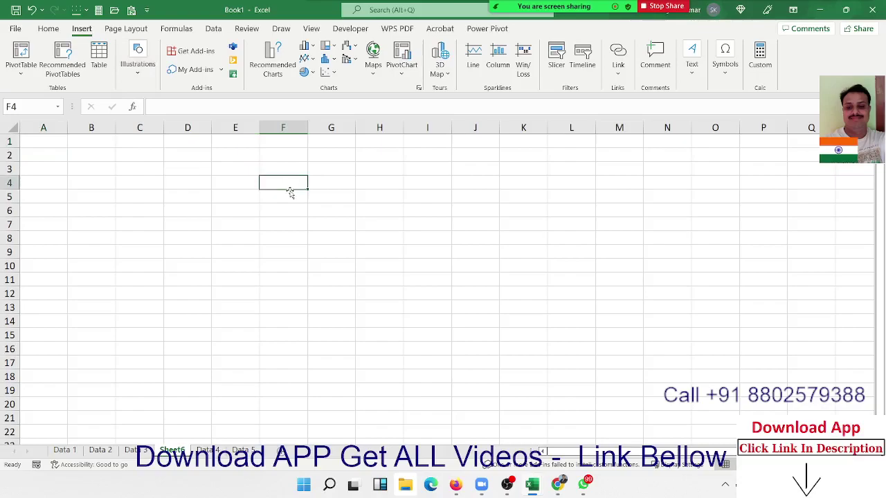